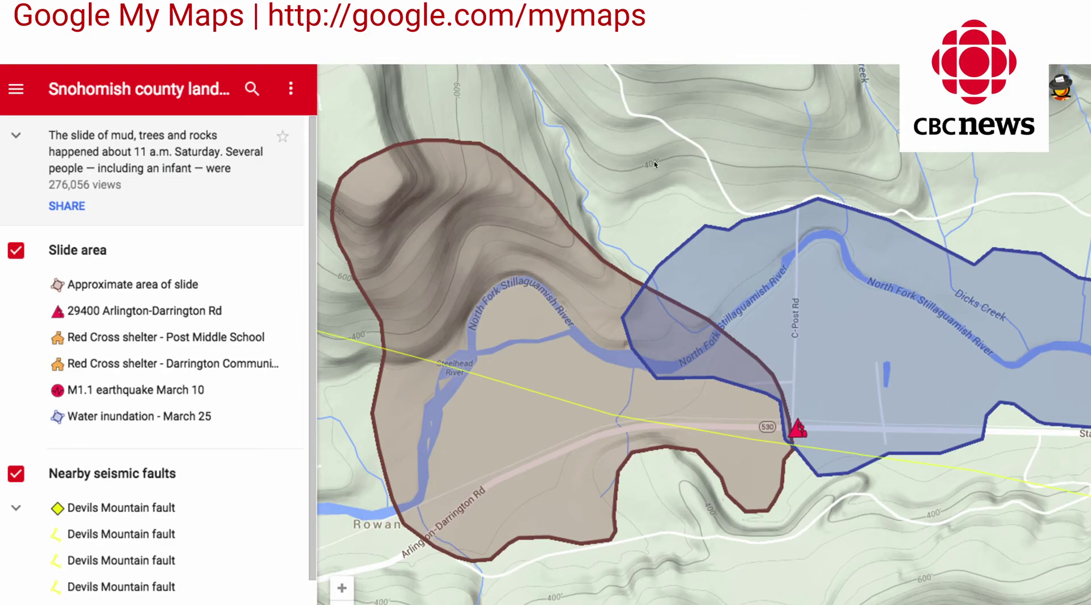
- Present the deck up to the Google My Maps CBC News landslide map slide
key("alt+Tab")
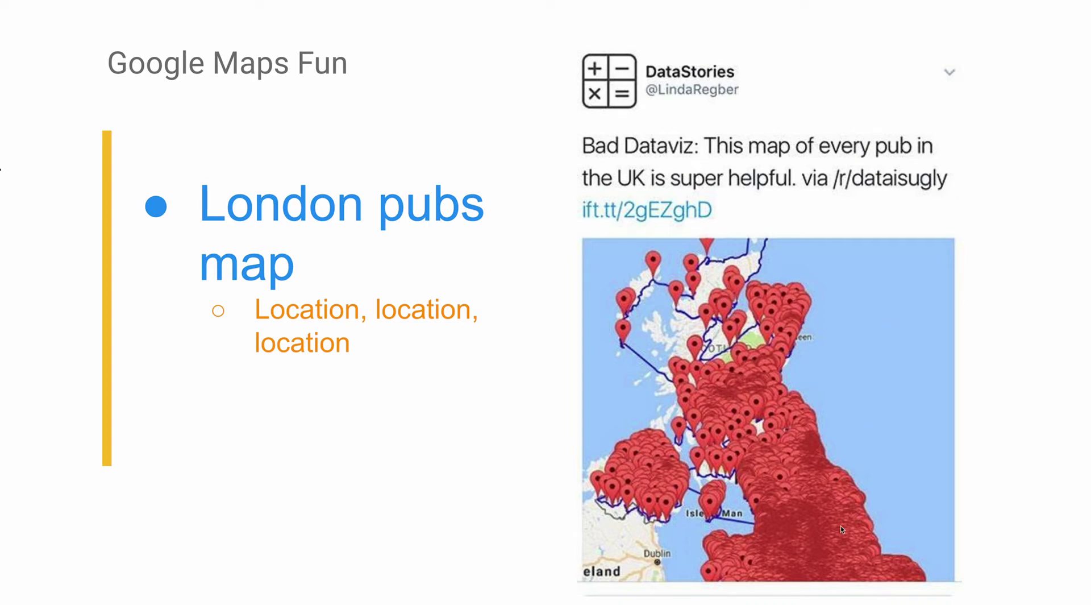
- Advance past the World Cup and Building in MyMaps slides, exit, and switch to My Maps
key("Right")
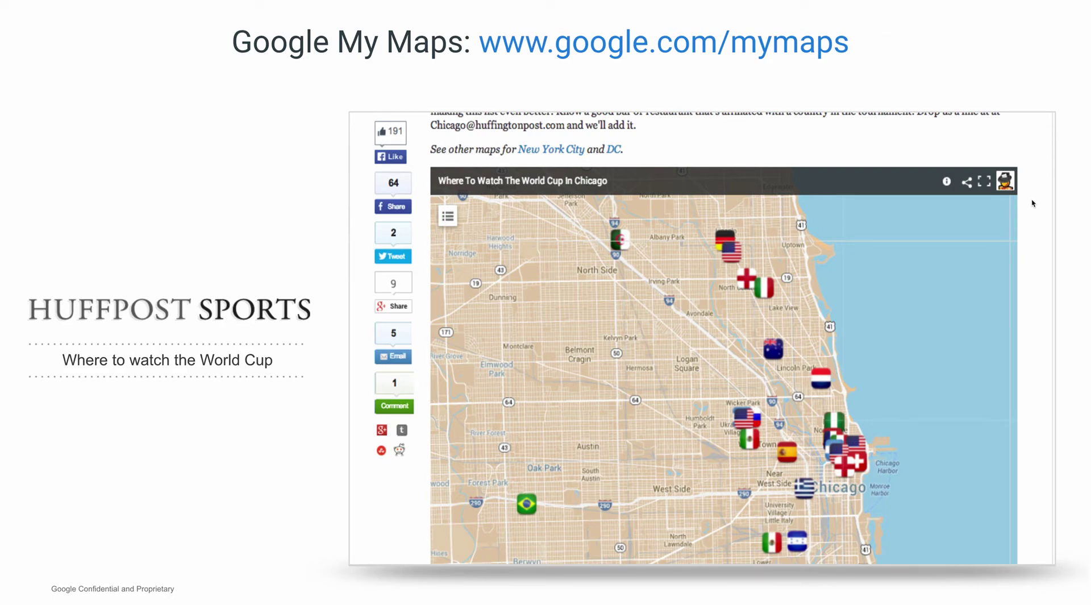
key("Right")
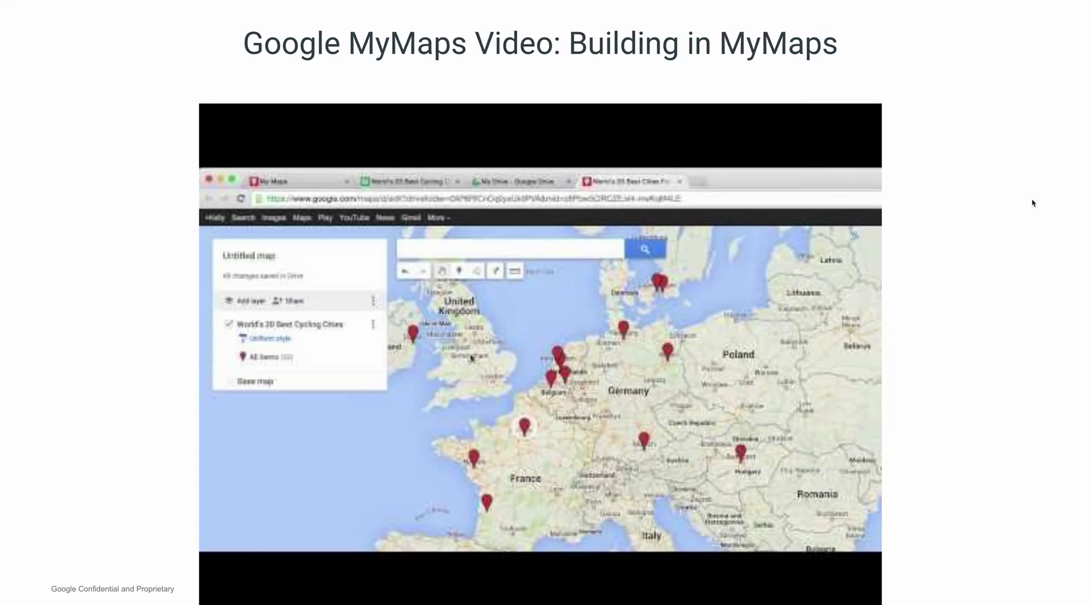
key("Escape")
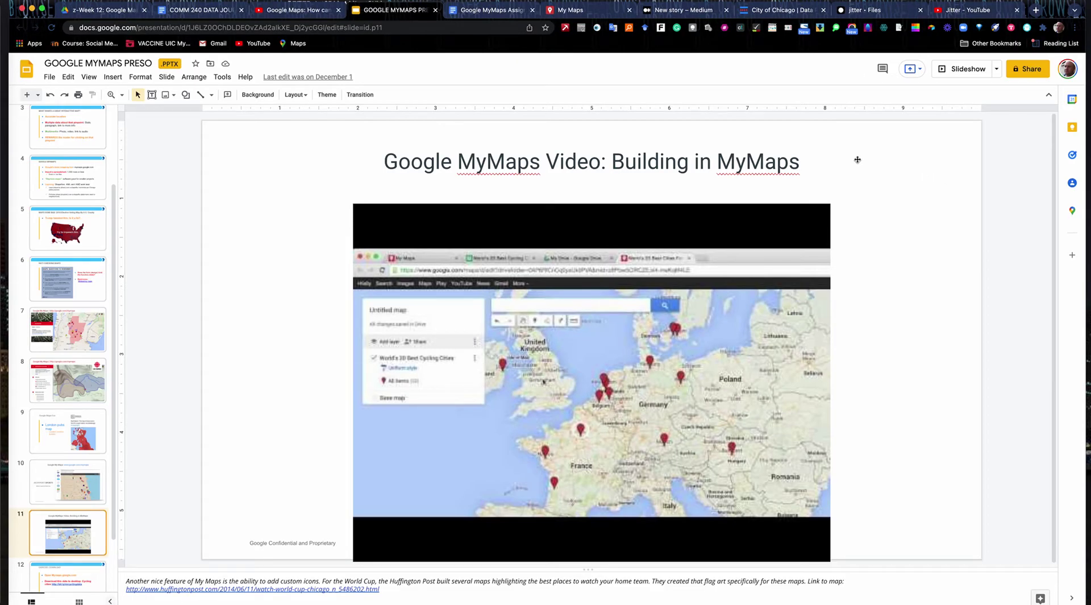
left_click(568, 11)
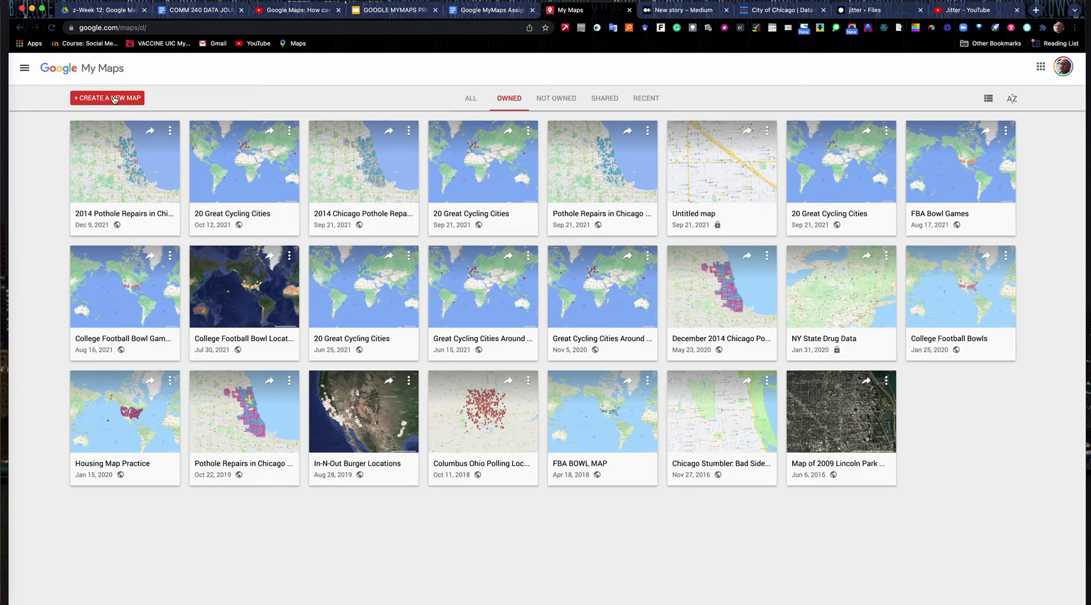
- Create a new Untitled map with its empty Untitled layer
left_click(115, 100)
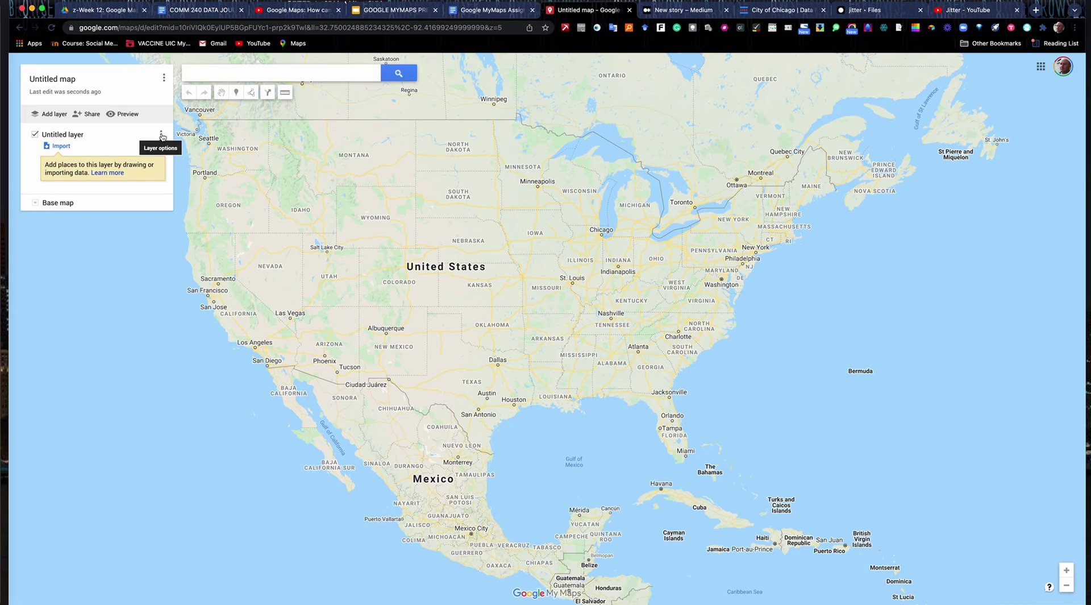
left_click(161, 136)
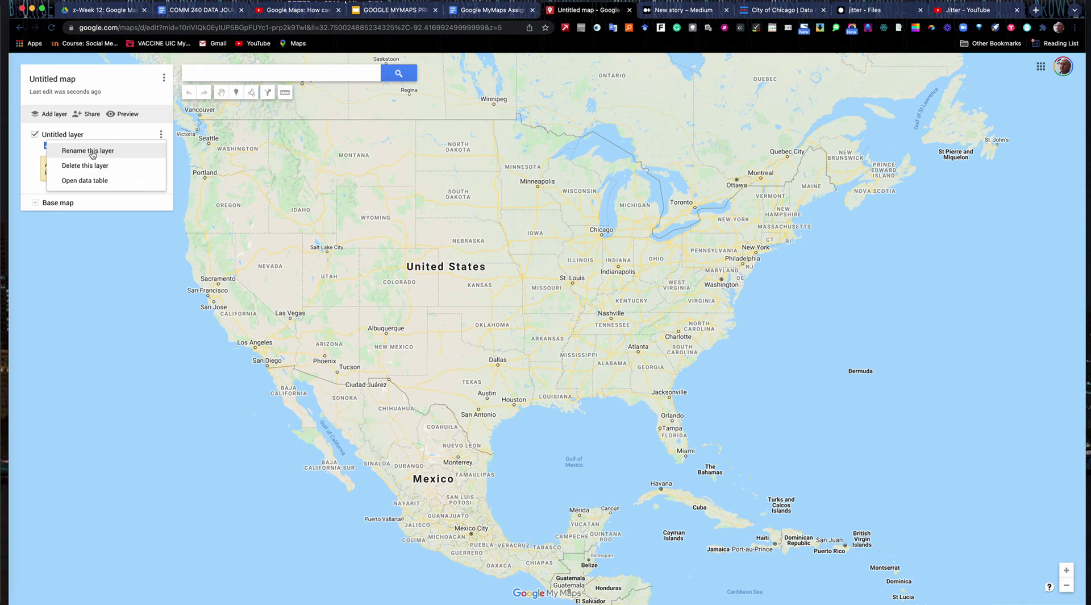
- Rename the Untitled layer to CITIES
left_click(73, 152)
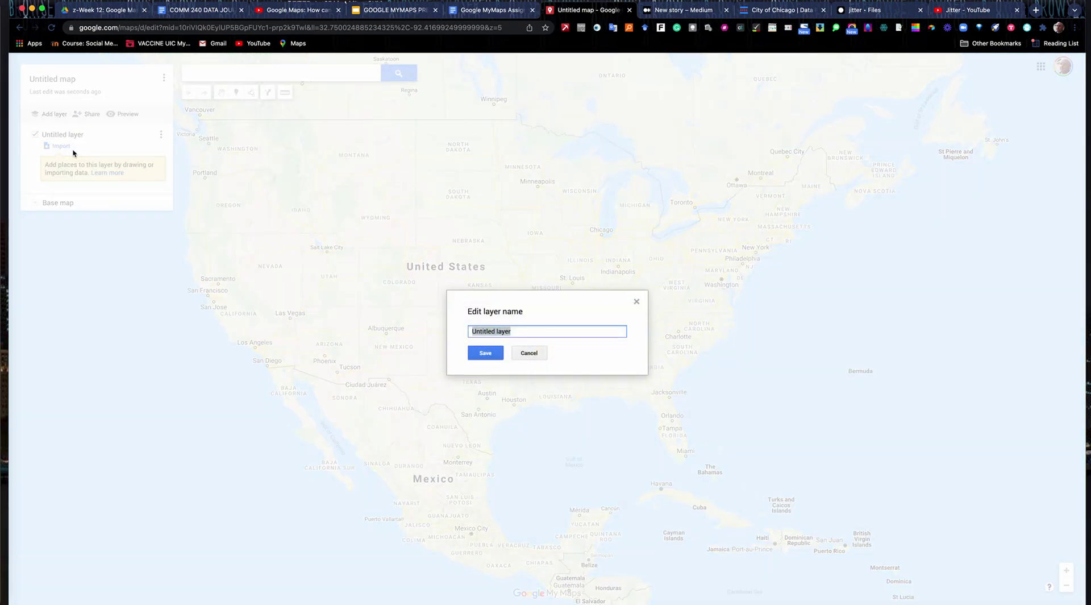
type("CITIES")
left_click(486, 353)
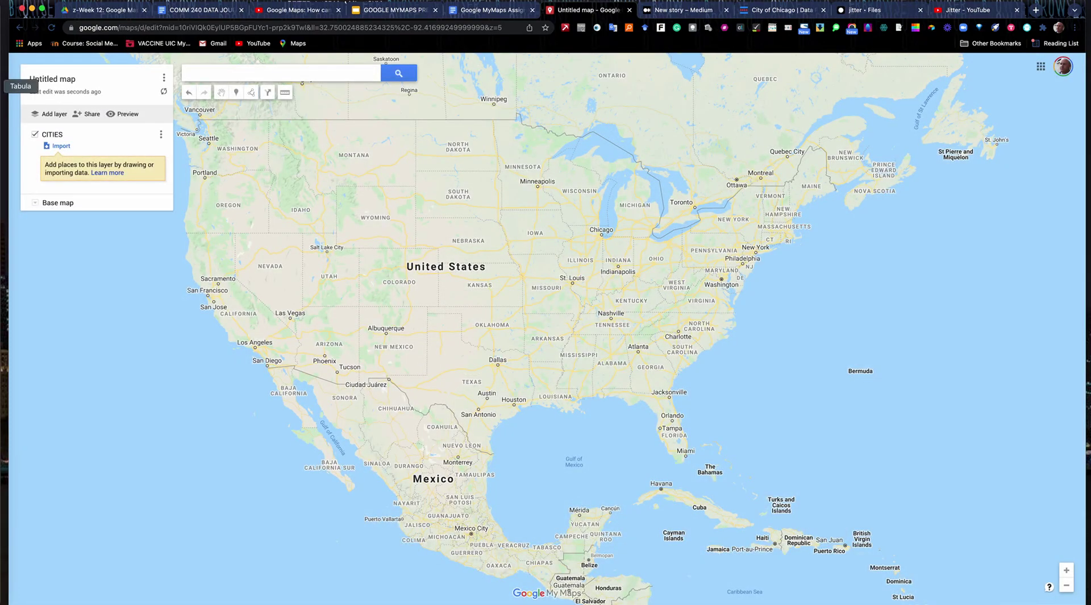
- Import MYMAPS bikecities.csv into CITIES, placing markers by Location and titling them by City
left_click(61, 147)
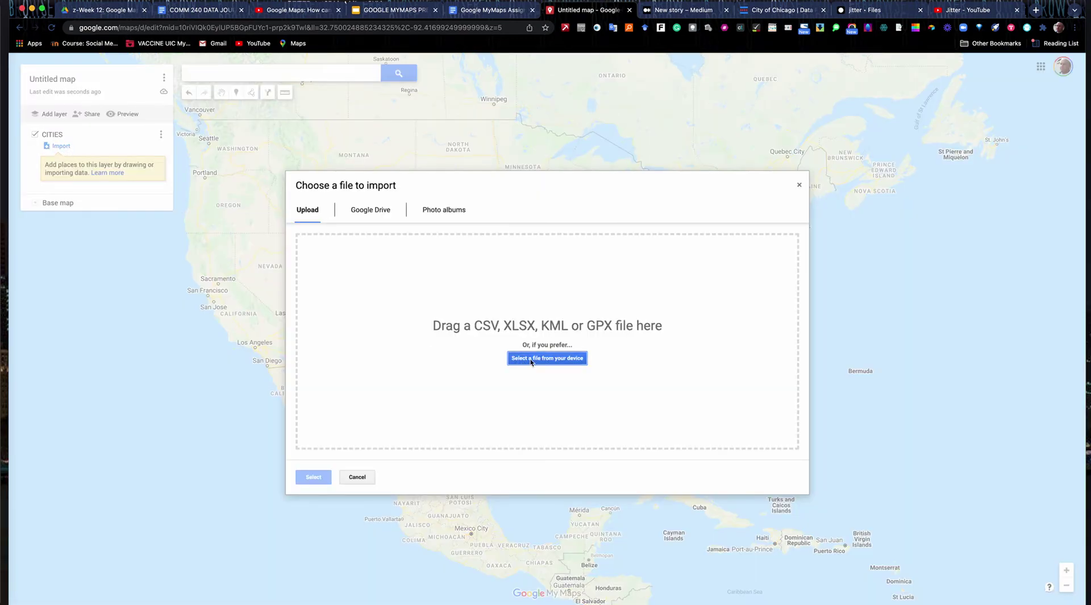
left_click(528, 357)
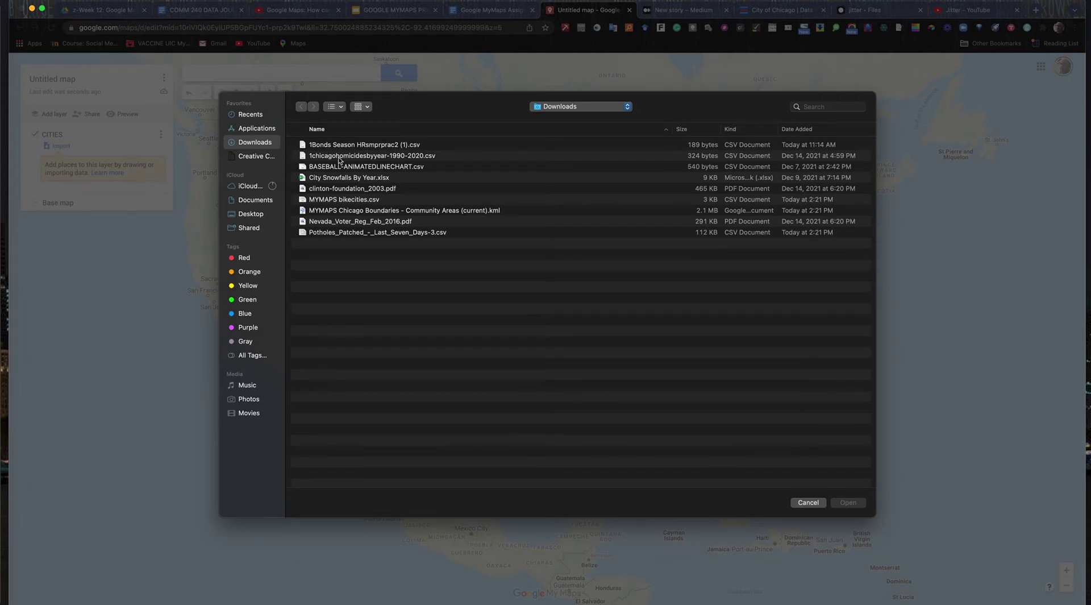
left_click(349, 200)
left_click(843, 503)
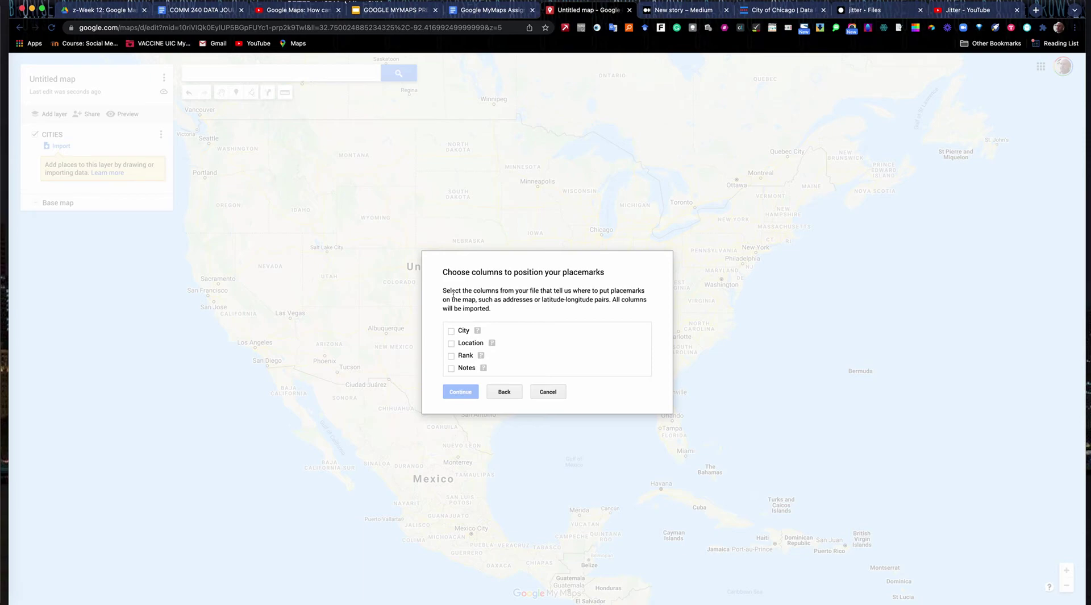
left_click(452, 344)
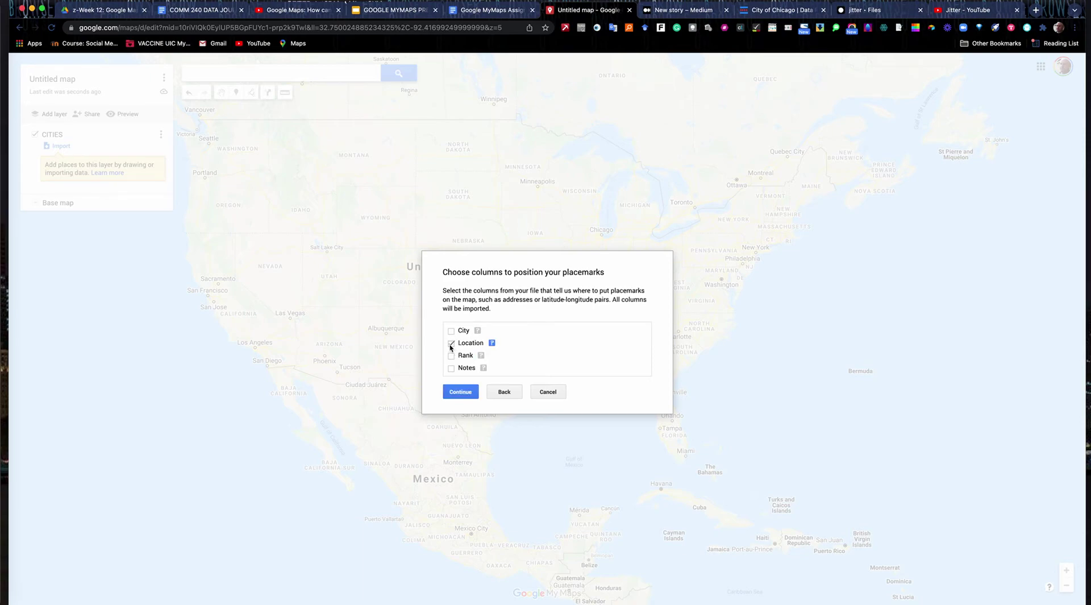
left_click(468, 393)
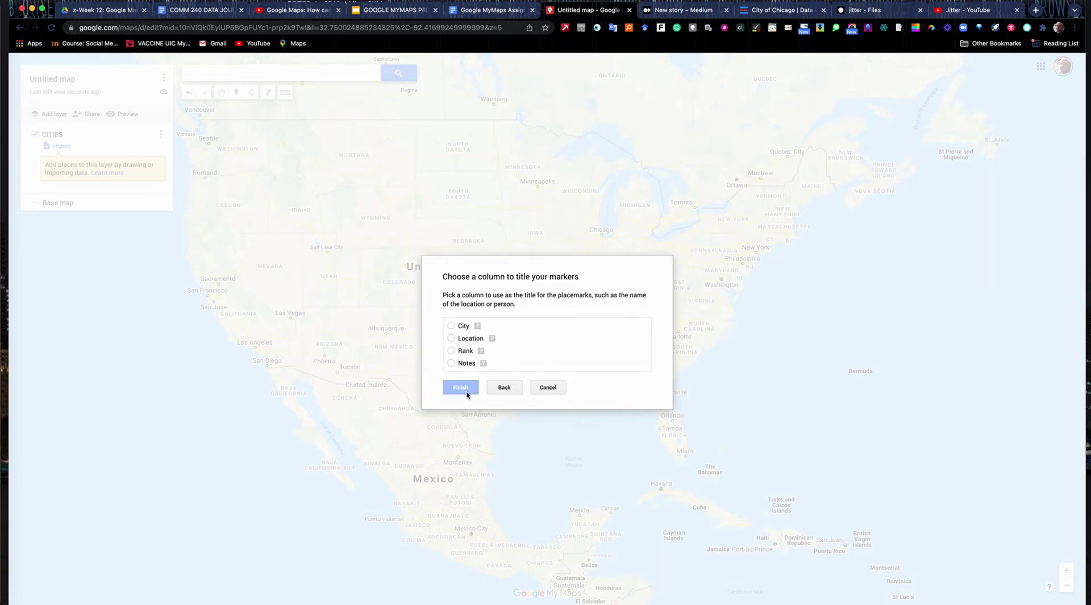
left_click(451, 326)
left_click(461, 388)
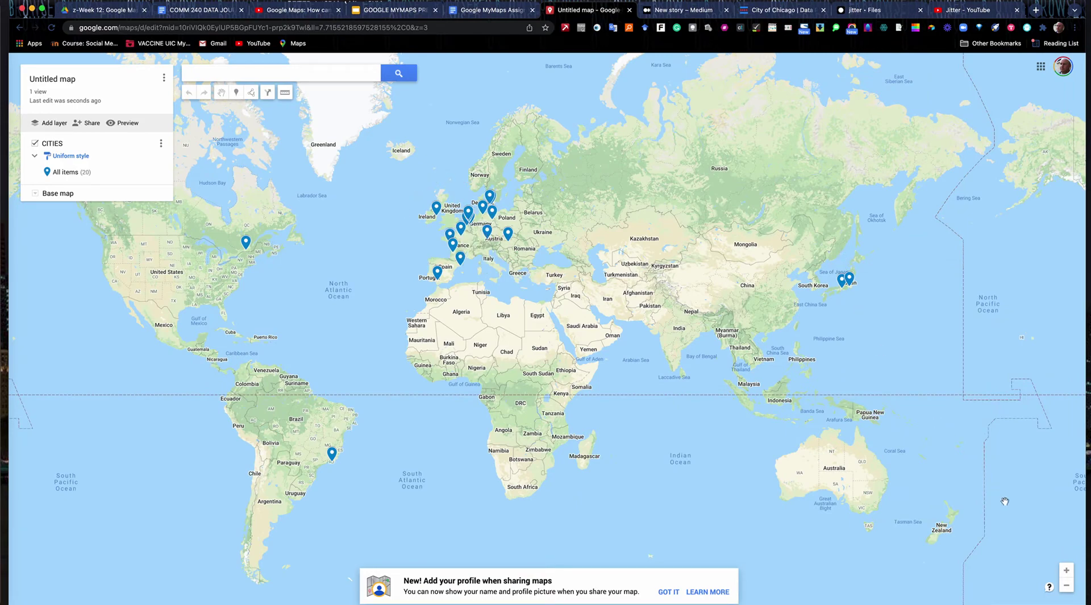
- Zoom to Europe and change 'programme' to 'program' in Dublin's notes, then save
left_click(1067, 570)
left_click_drag(594, 258, 744, 422)
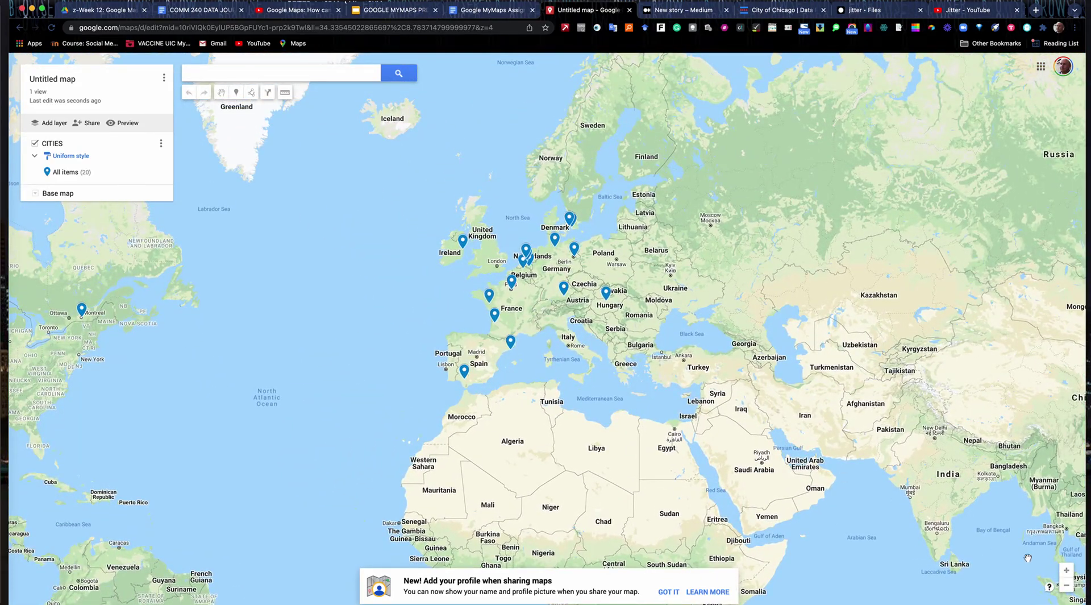
left_click(1066, 571)
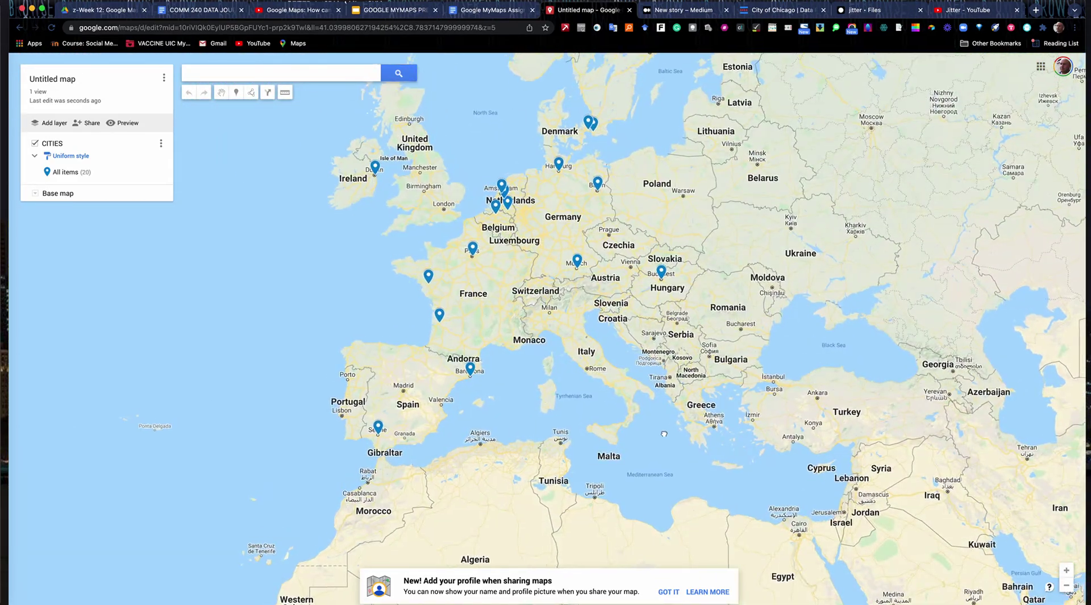
left_click_drag(636, 412, 638, 510)
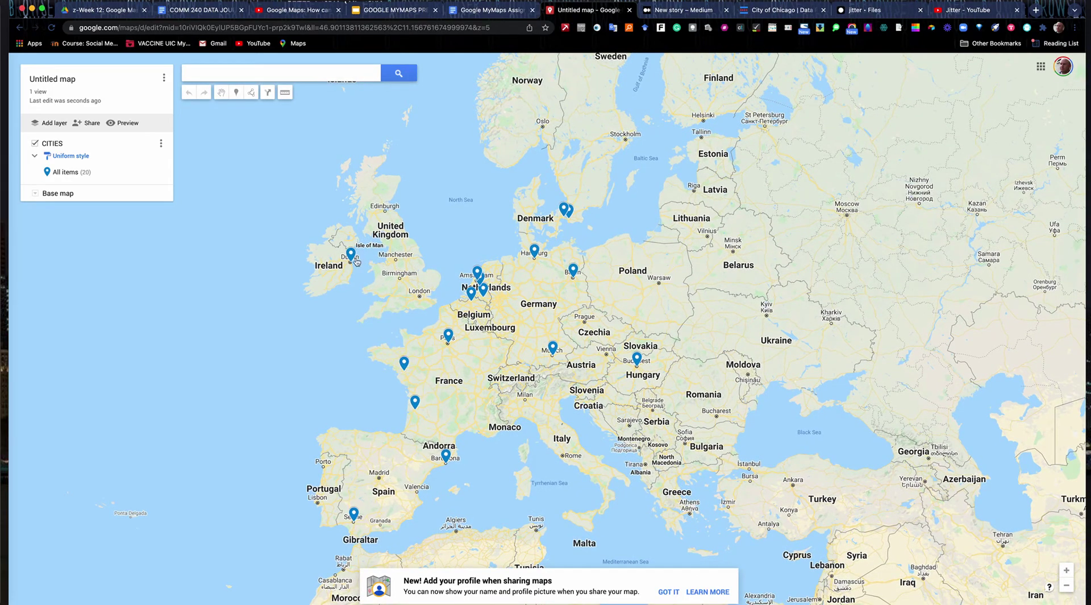
left_click(350, 254)
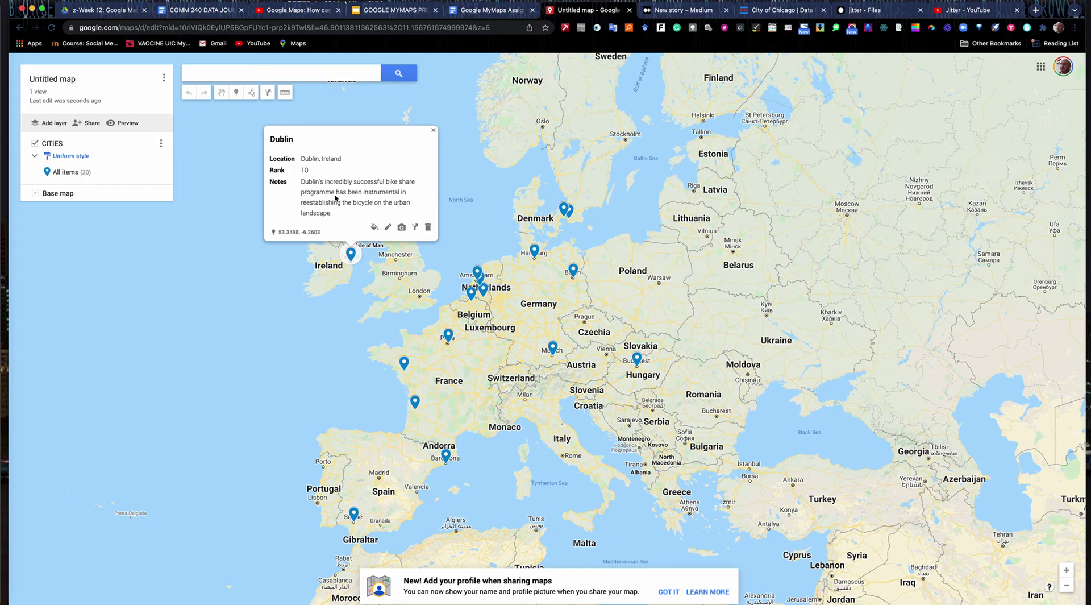
left_click(389, 228)
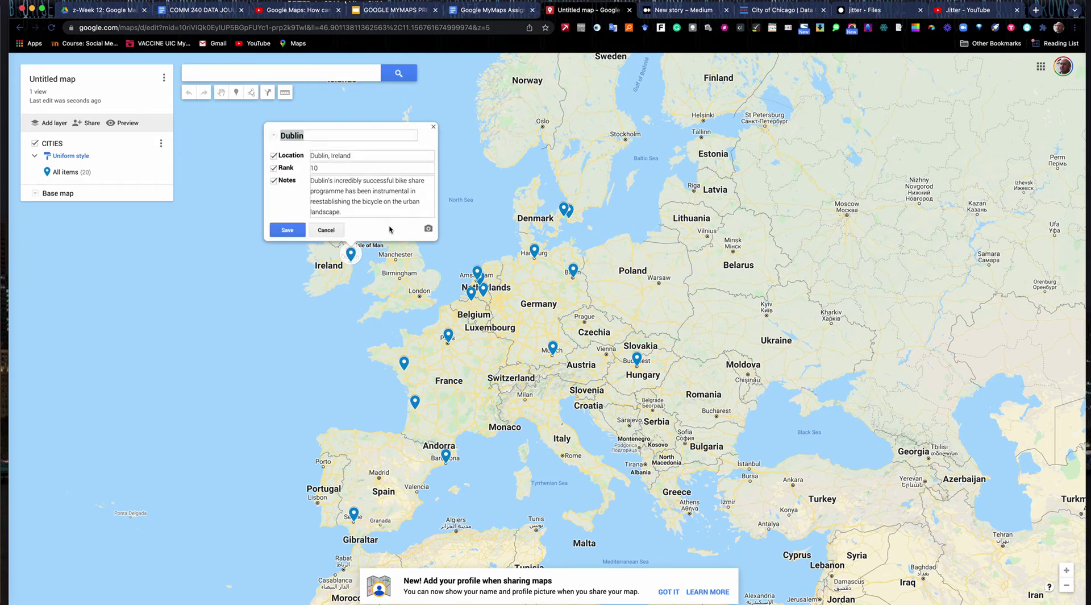
left_click(343, 192)
key("BackSpace")
key("BackSpace")
left_click(288, 230)
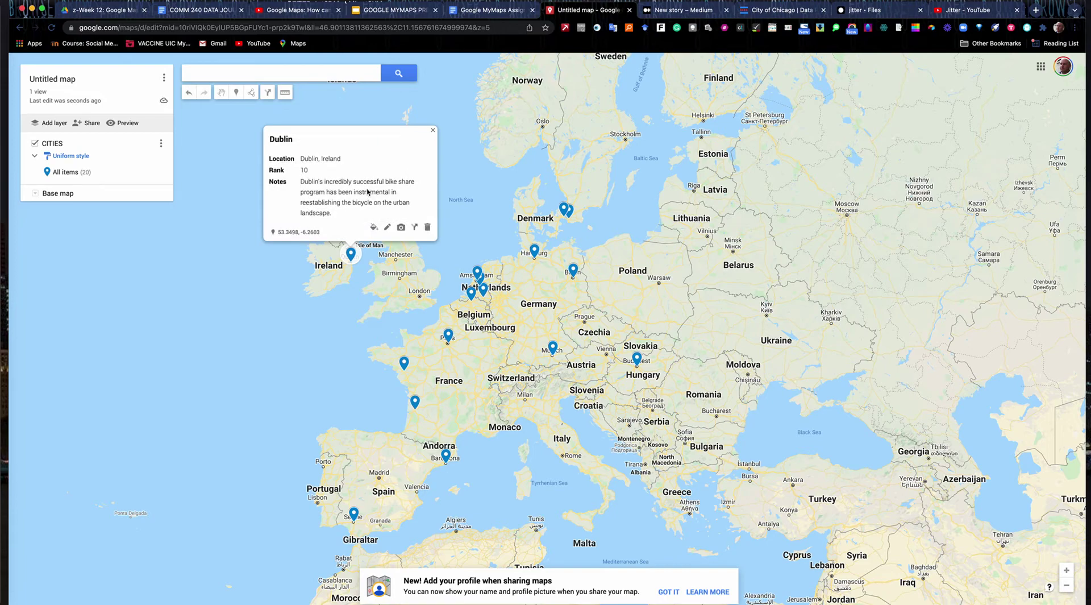
left_click(374, 227)
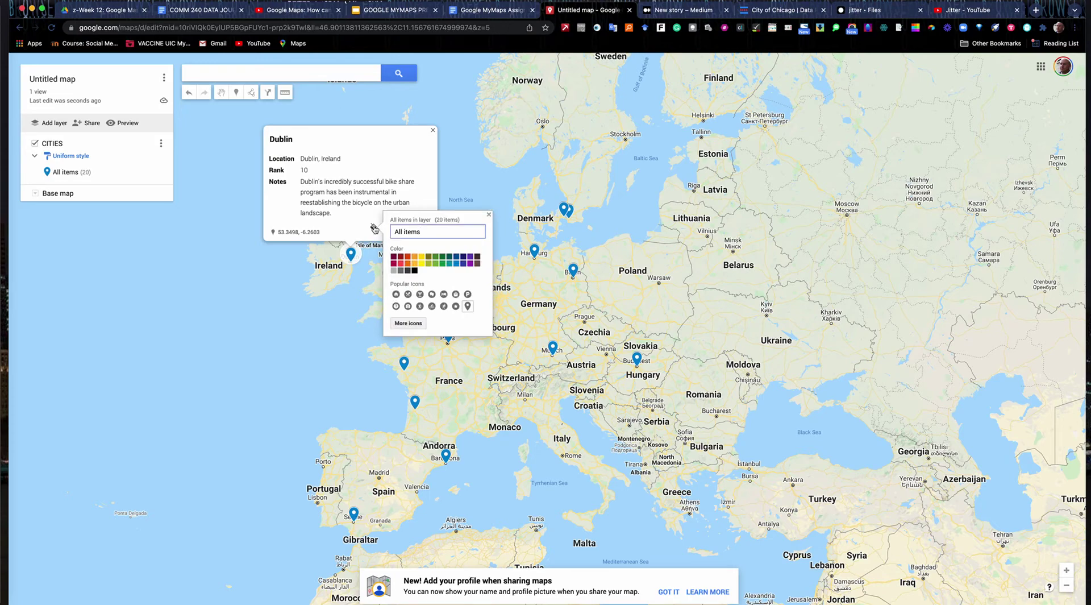
- Colour all city markers dark maroon and set the base map to Terrain
left_click(395, 258)
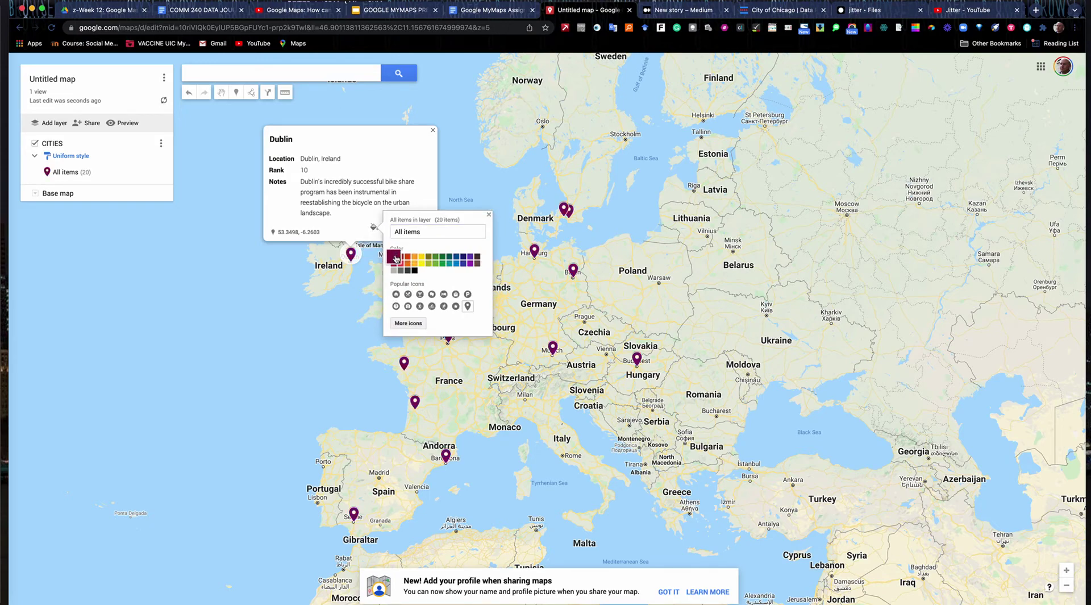
left_click(488, 214)
mouse_move(159, 173)
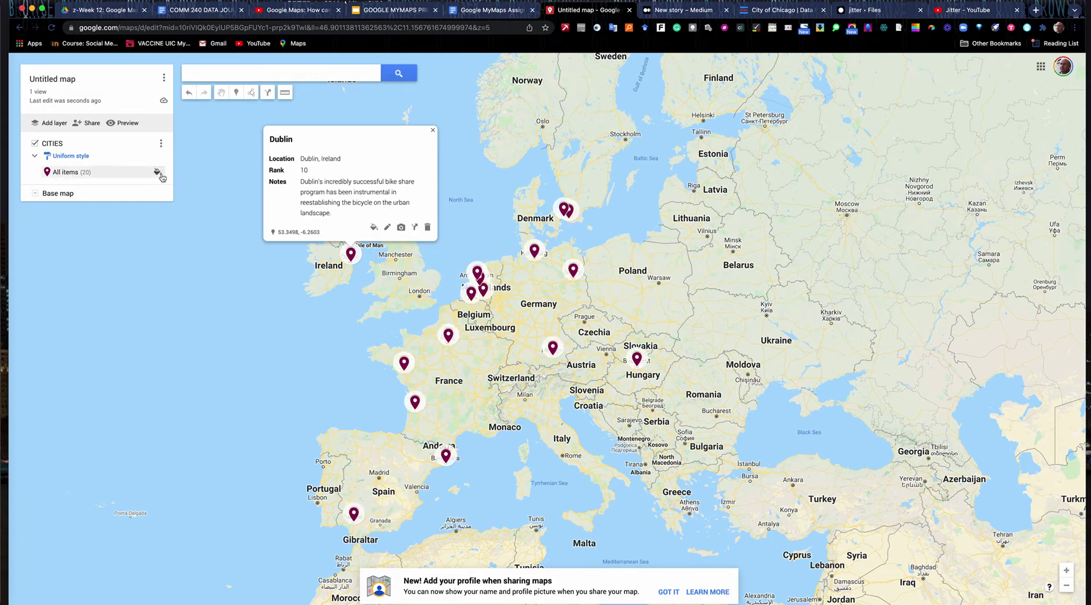
left_click(35, 194)
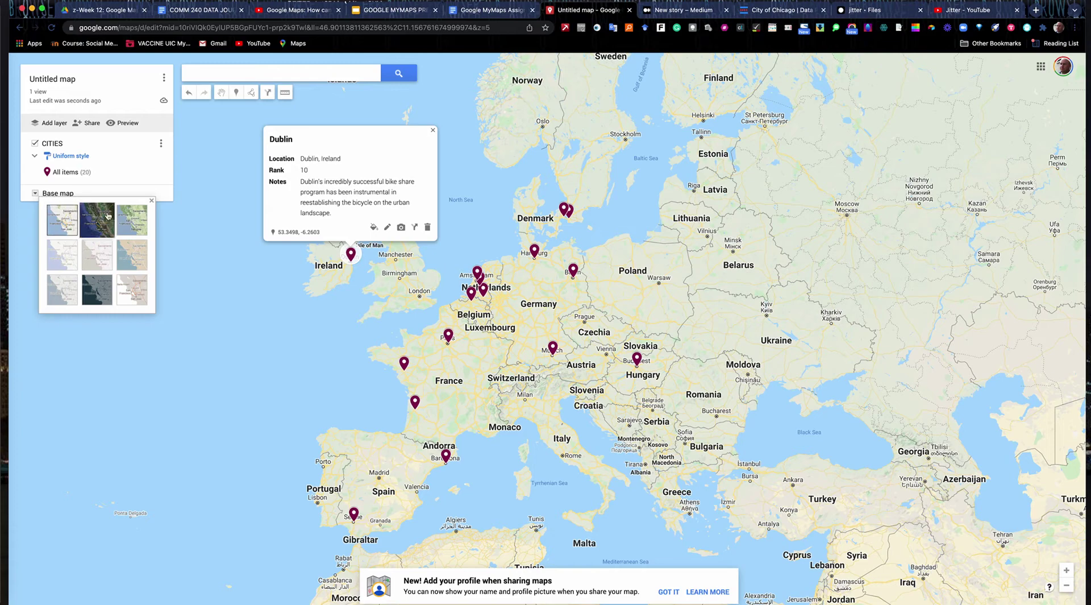
left_click(138, 221)
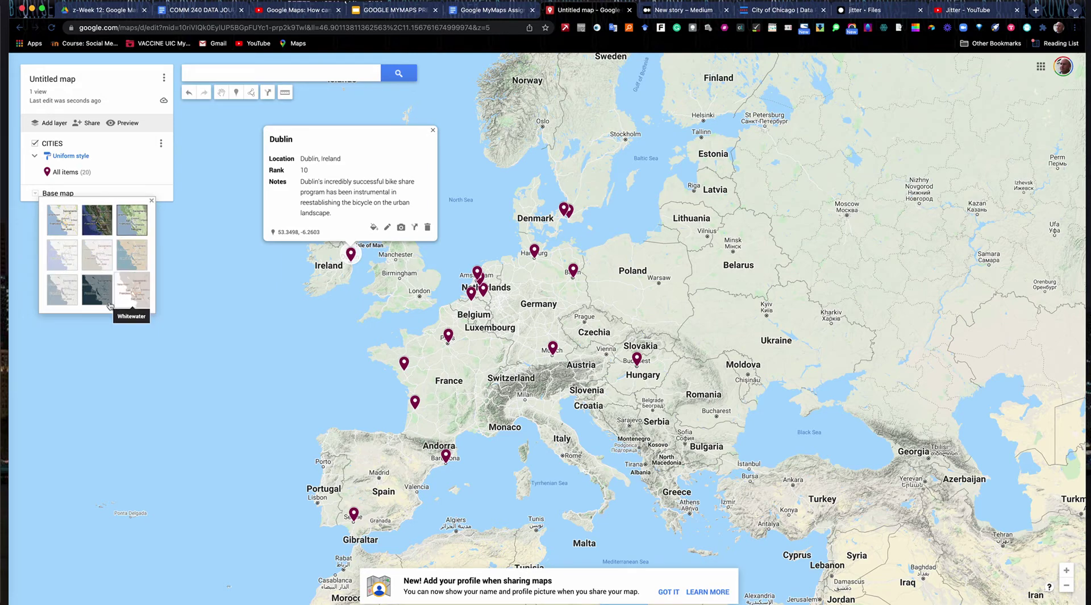
left_click(64, 256)
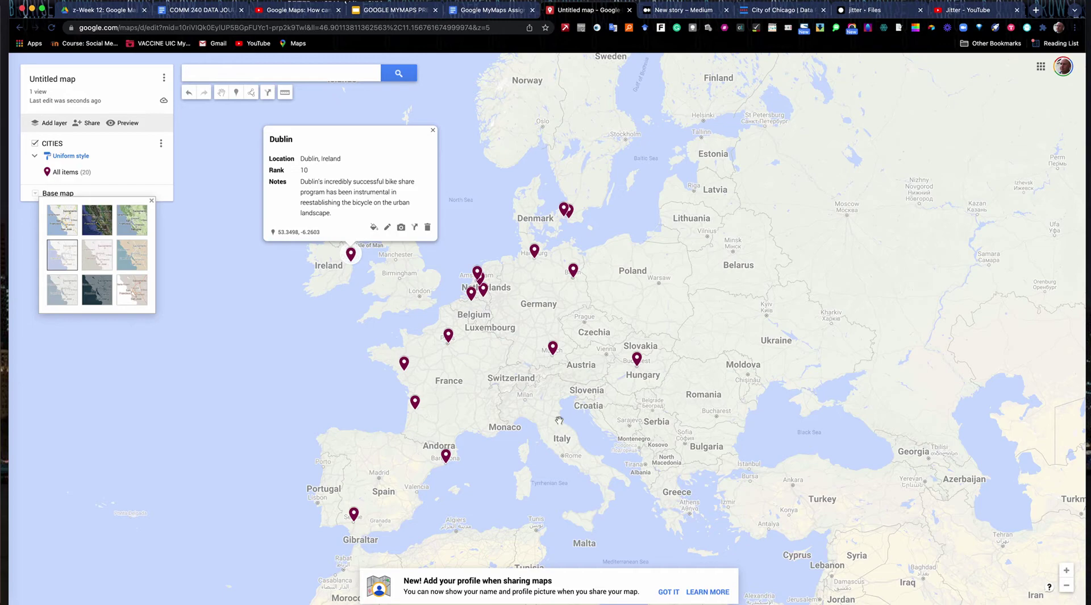
left_click(140, 229)
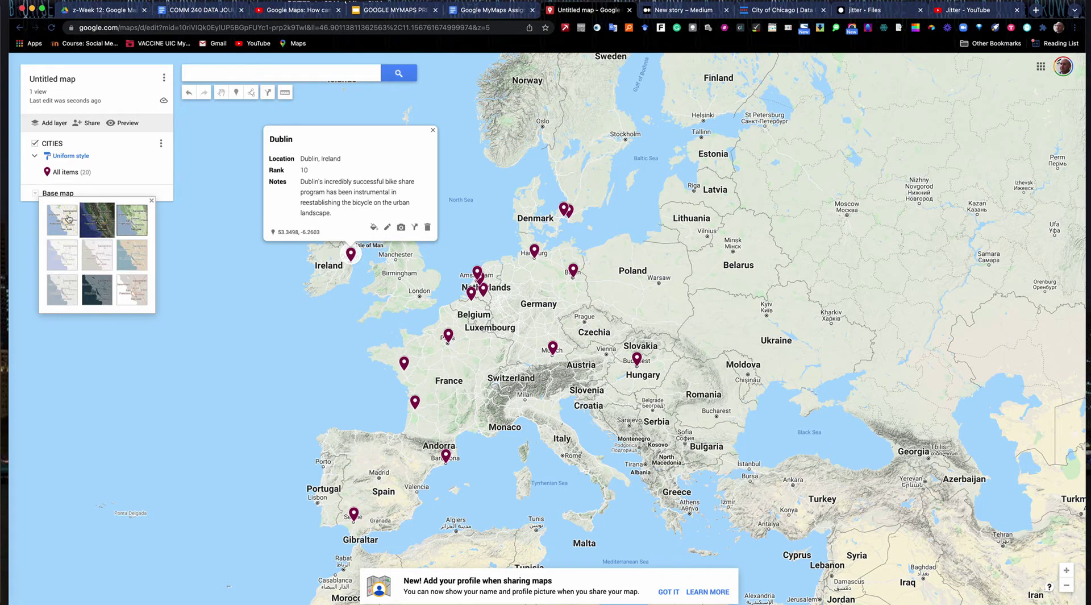
left_click(151, 201)
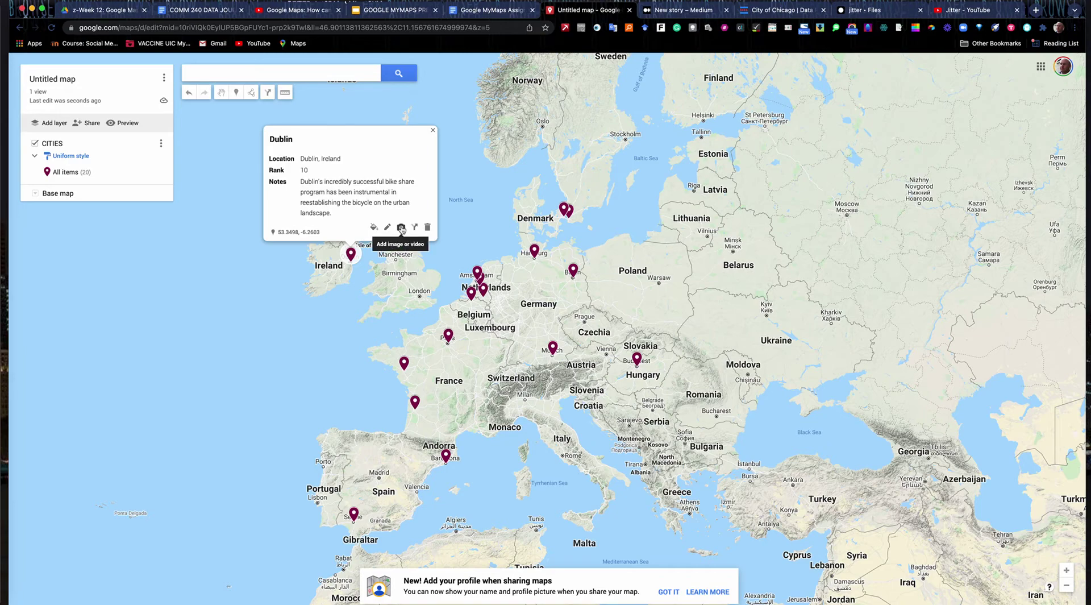
- Search Google Images for 'Cycling in Dublin Ireland' to add to Dublin's details
left_click(401, 228)
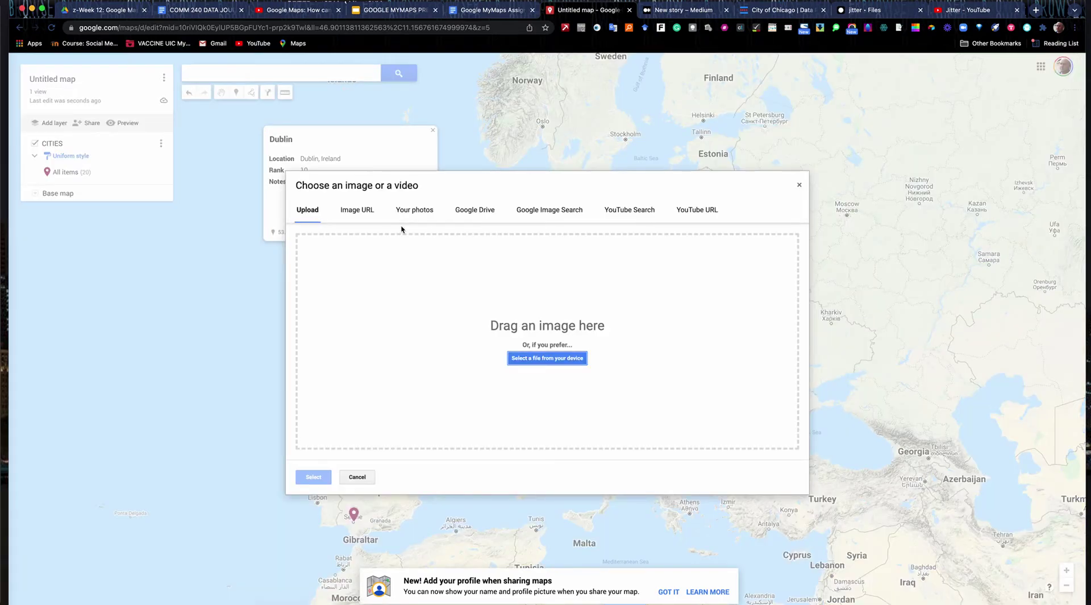
left_click(570, 211)
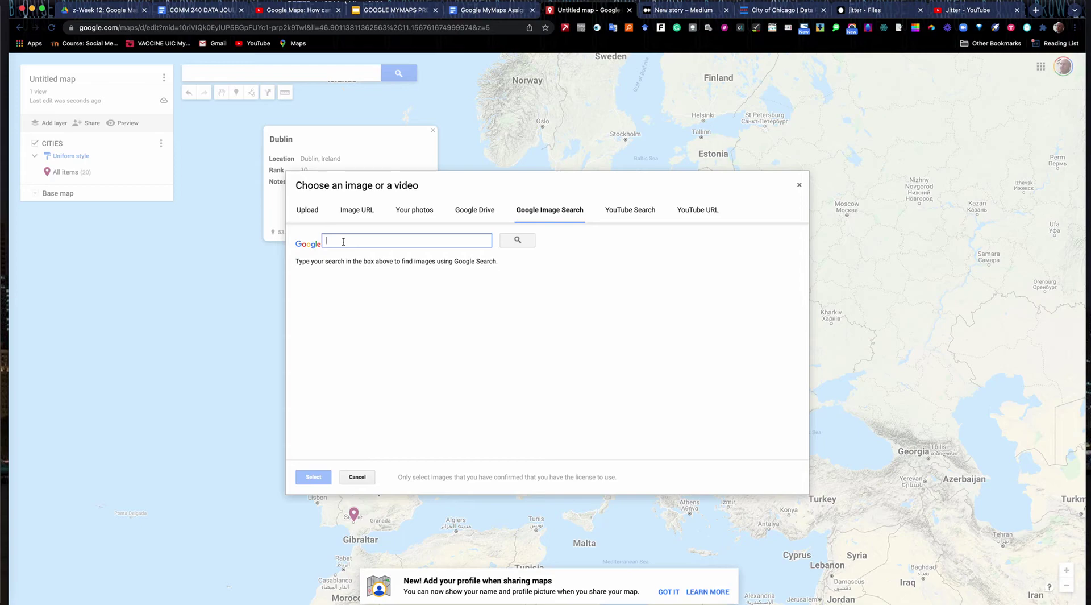
type("Cycl")
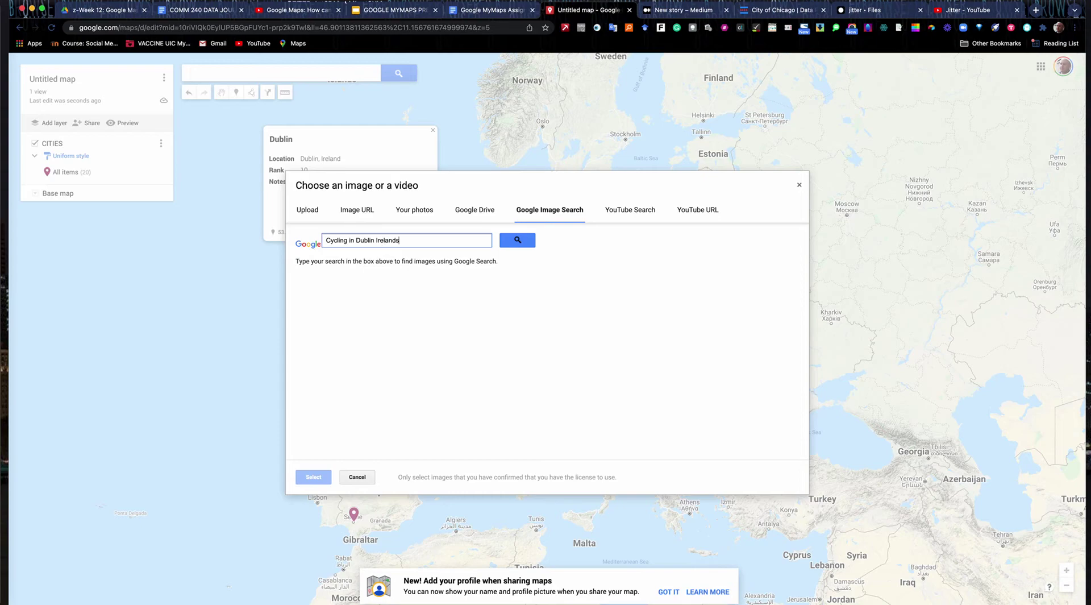
type("ing in Dublin Ireland")
key("Return")
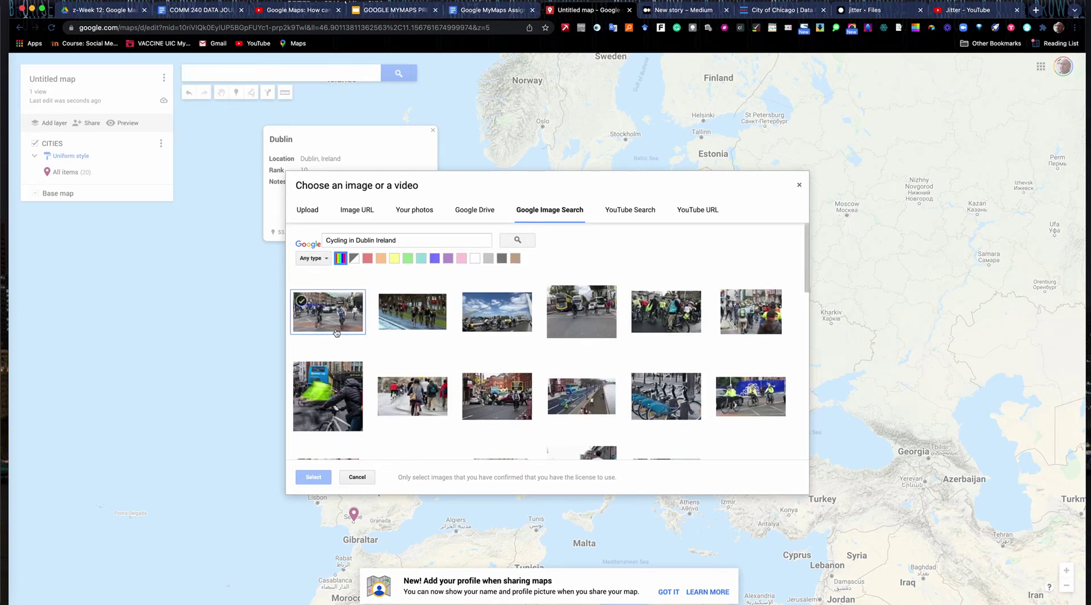
- Compare the cycling photos and attach the first cyclists photo to Dublin
left_click(426, 403)
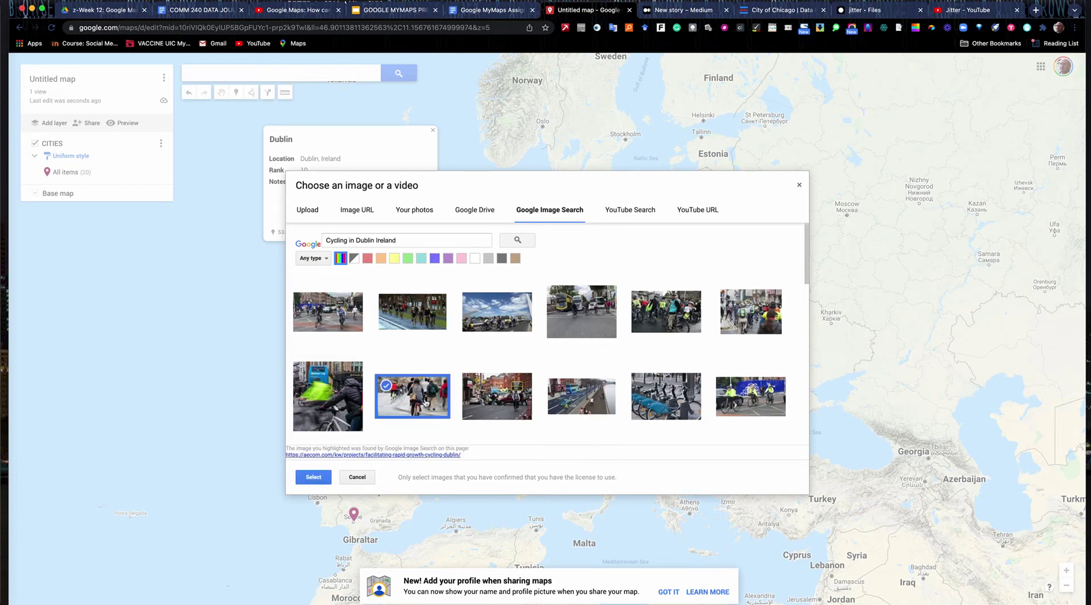
left_click(348, 410)
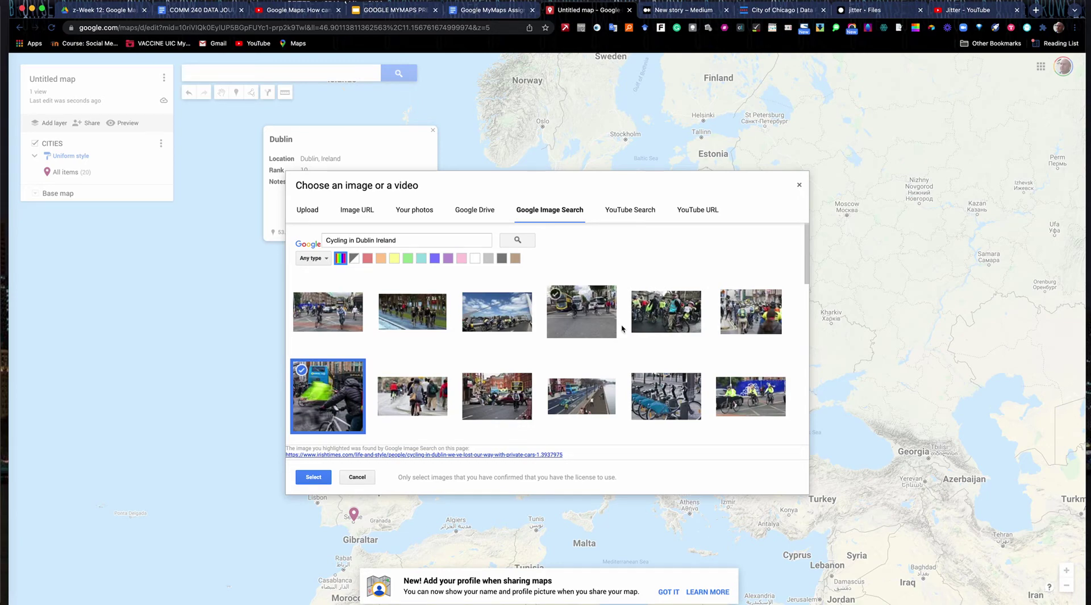
left_click(671, 316)
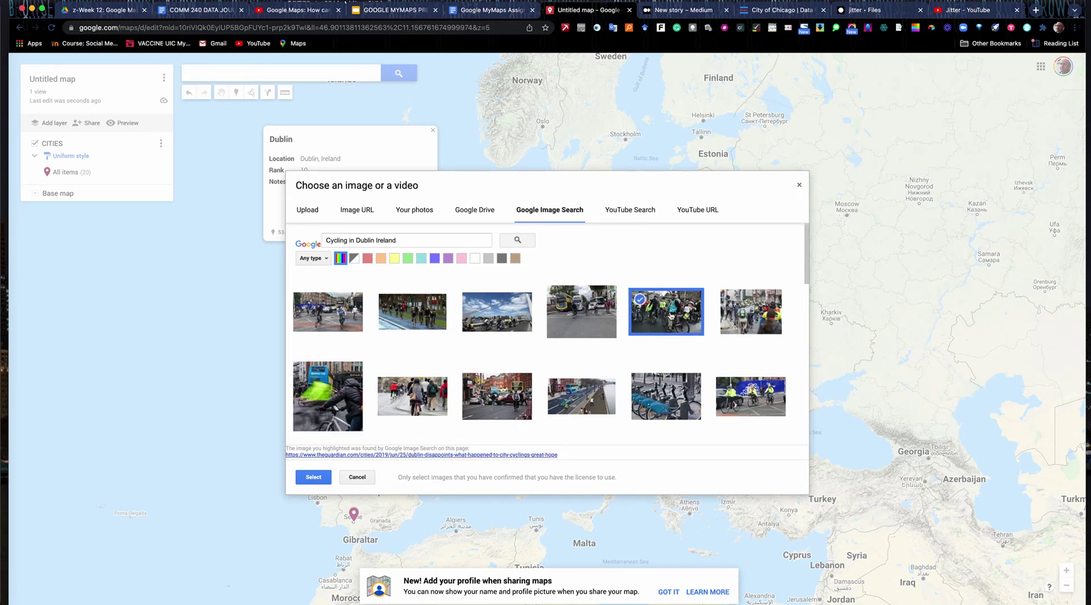
left_click(323, 320)
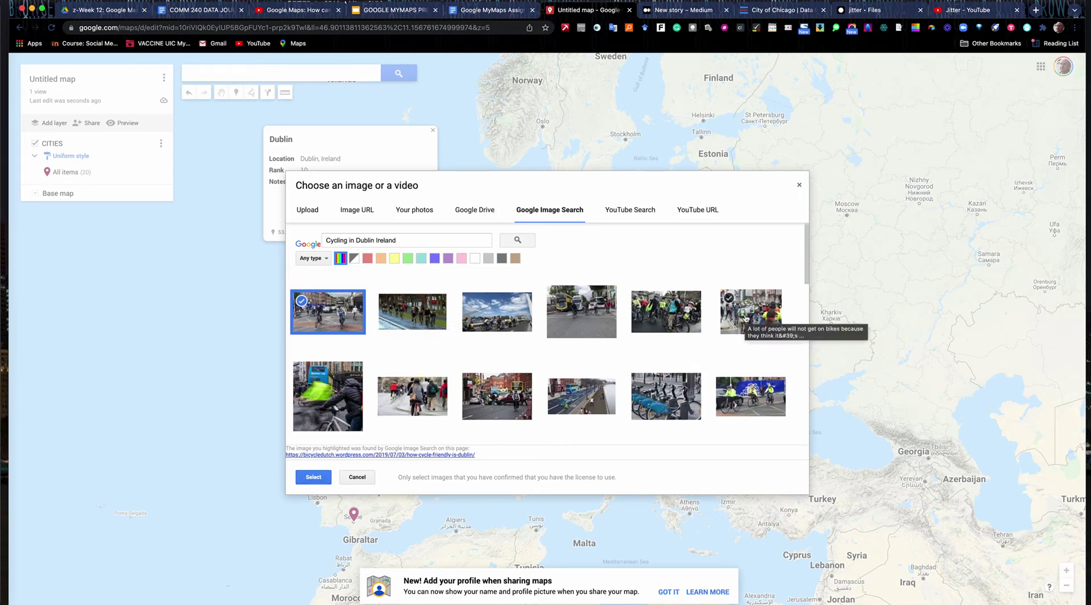
left_click(745, 318)
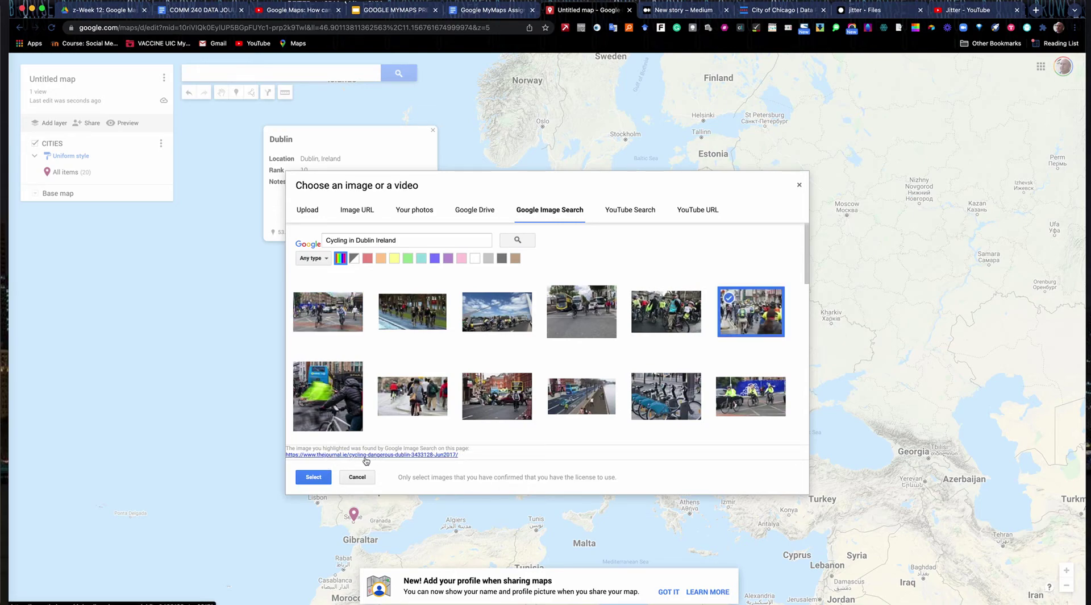
left_click(645, 319)
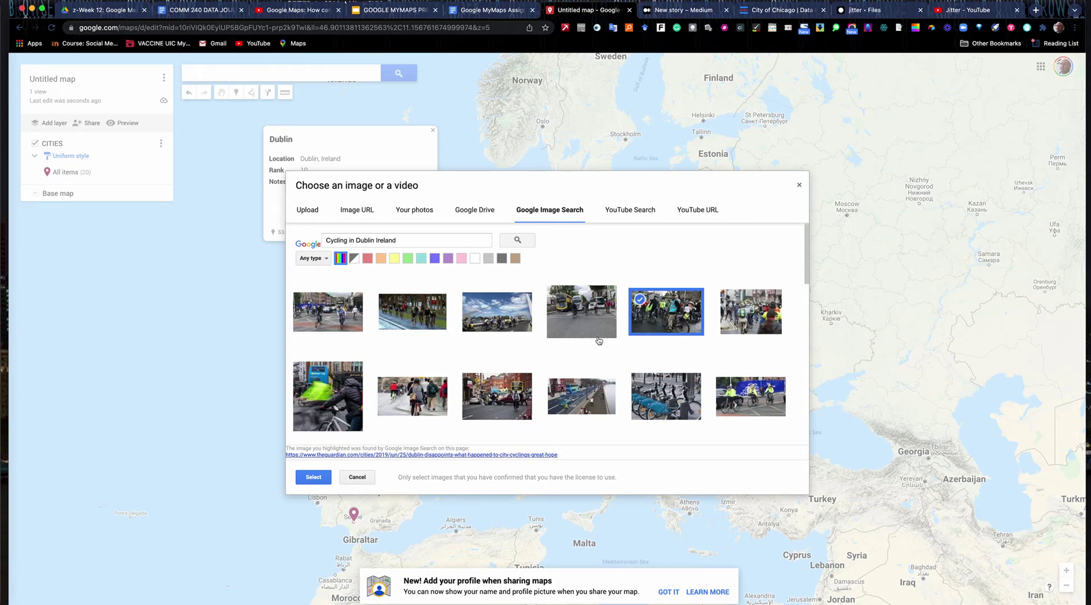
left_click(331, 320)
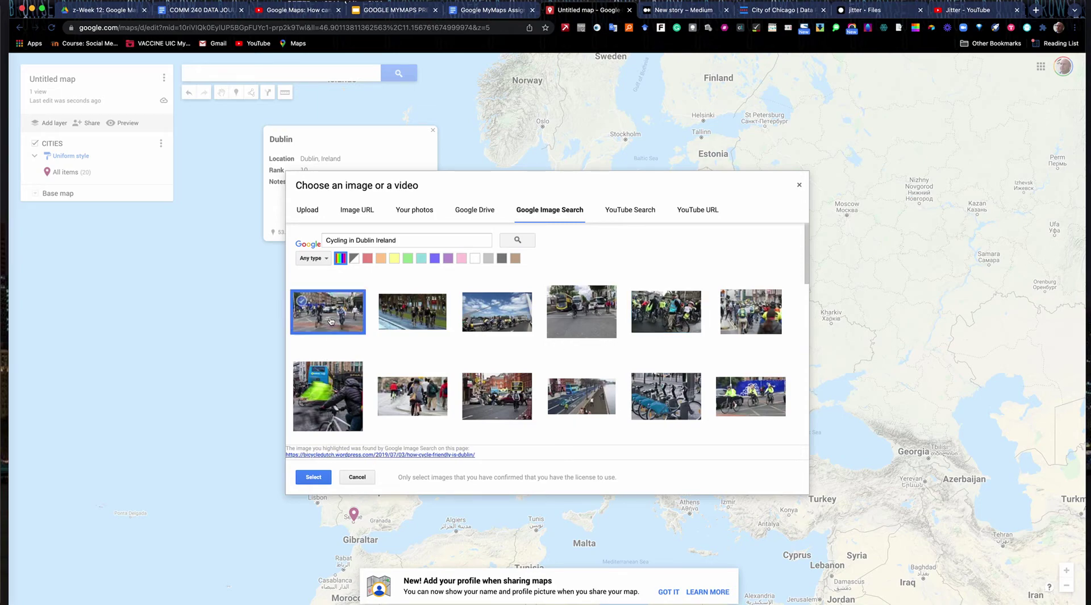
left_click(314, 478)
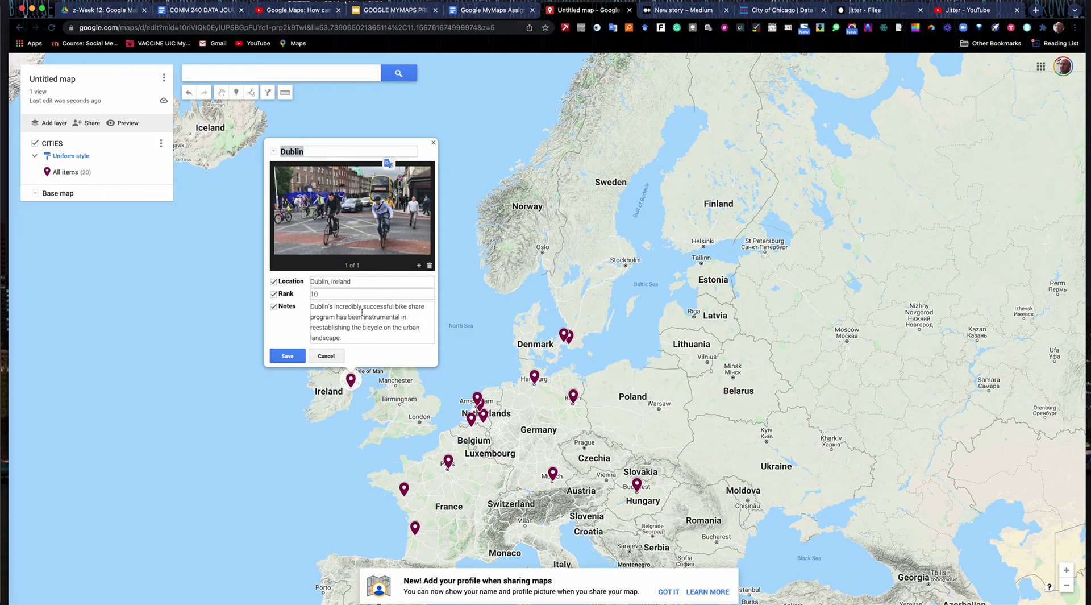
left_click(420, 266)
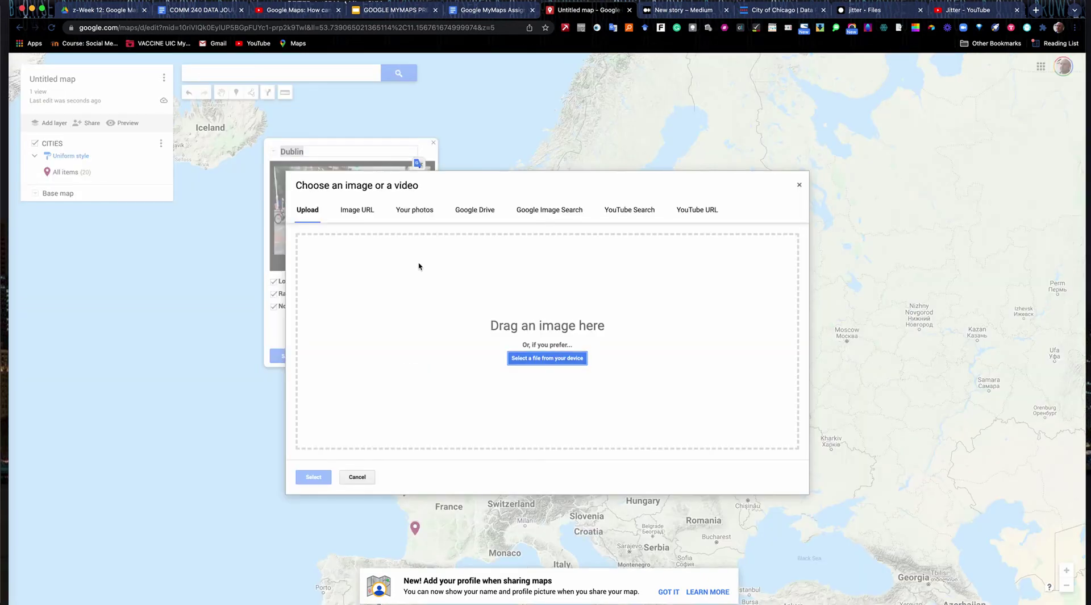
- Add the 'Cycling in Dublin' YouTube video to Dublin's details
left_click(641, 214)
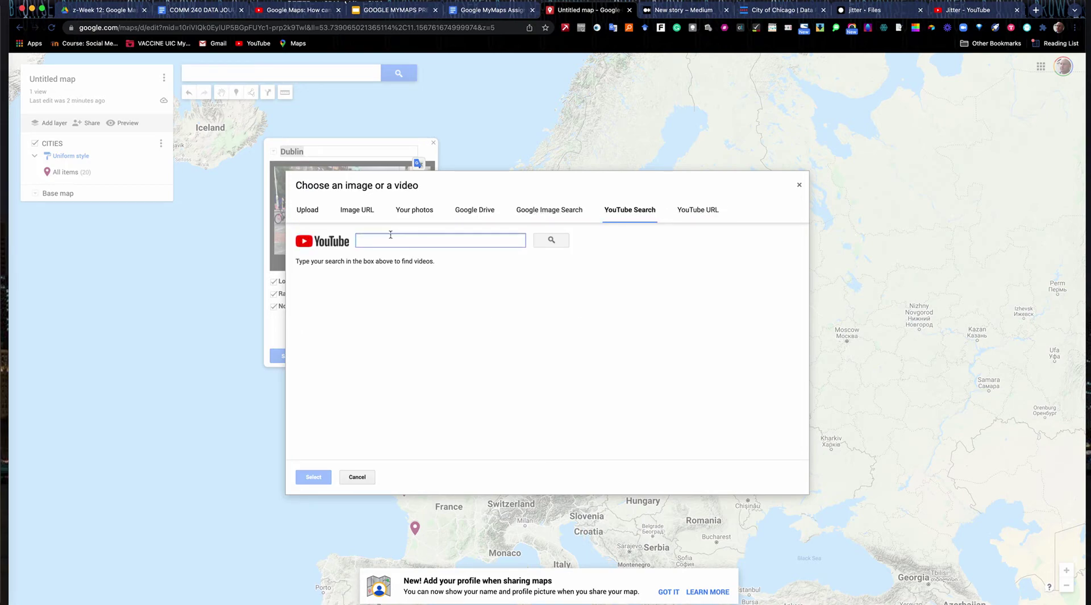
type("Cycling in Dublin Ireland")
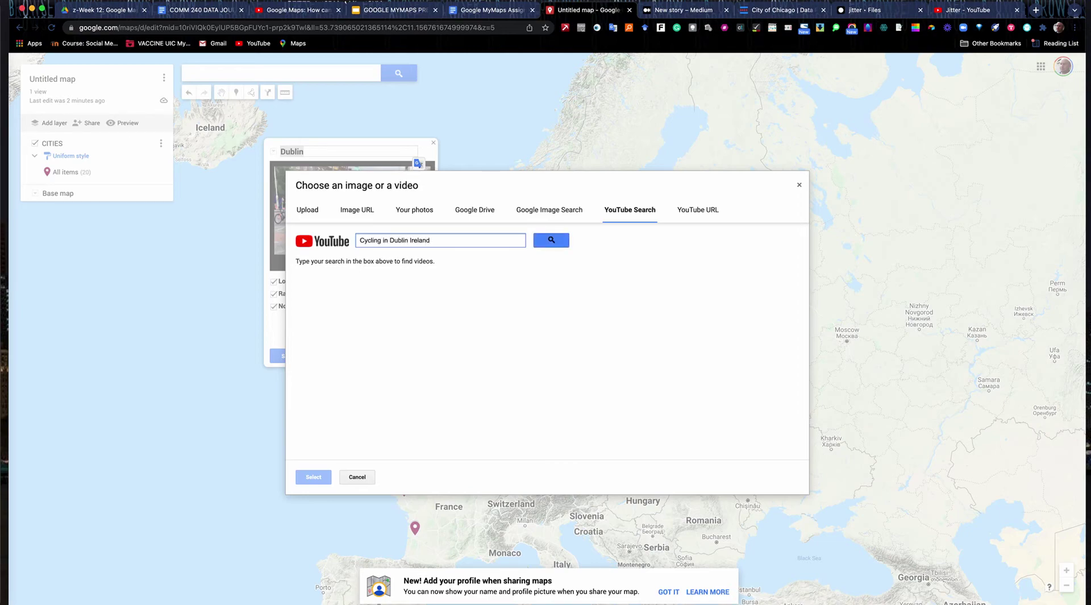
key("Return")
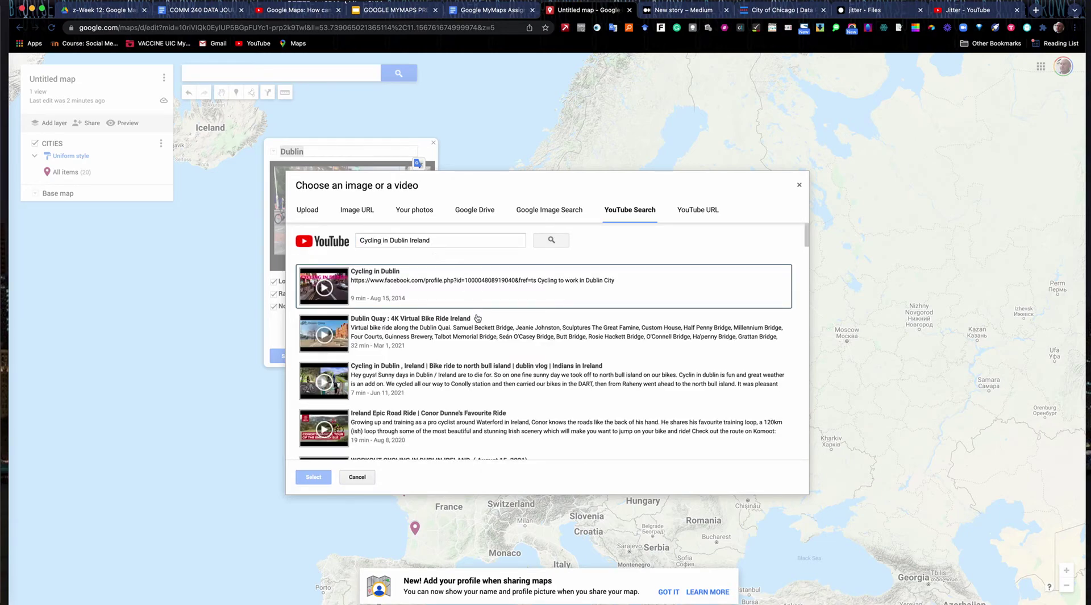
left_click(482, 305)
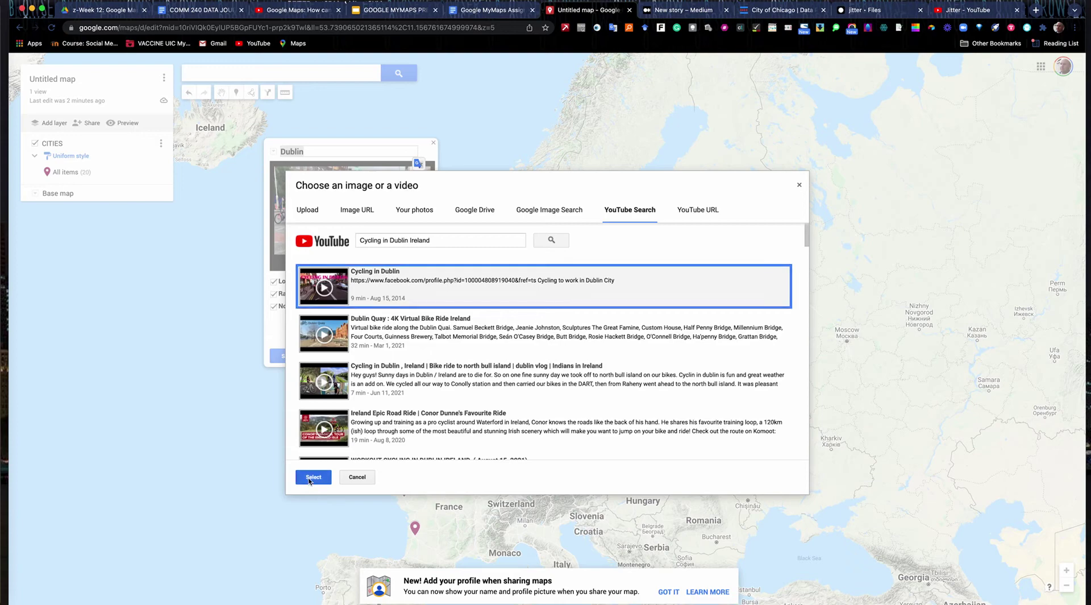
left_click(311, 477)
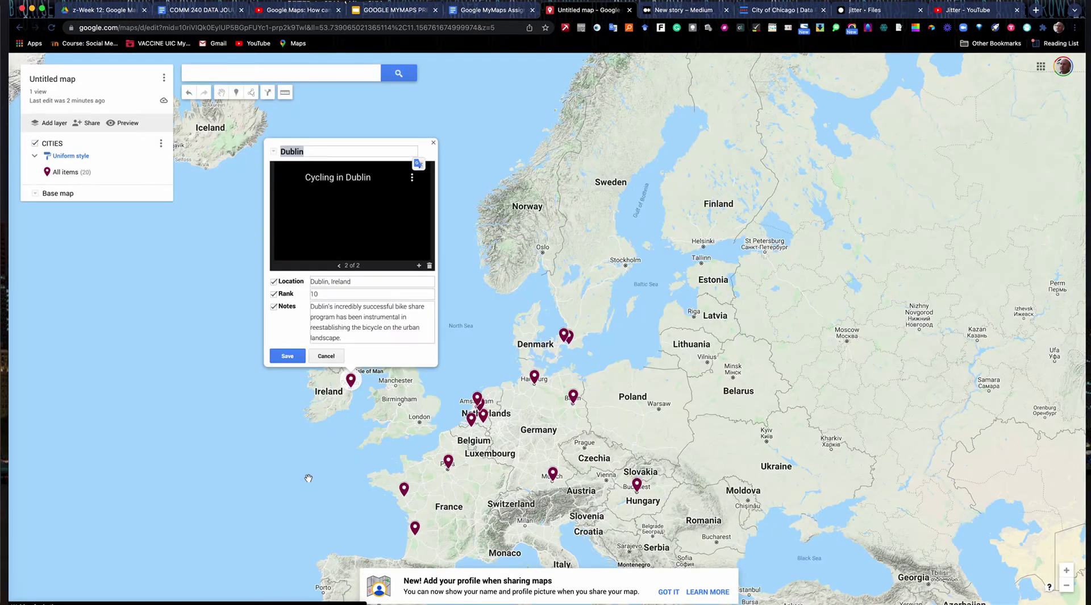
- Search YouTube for cycling in Dublin and add the North Bull Island bike ride video
left_click(419, 266)
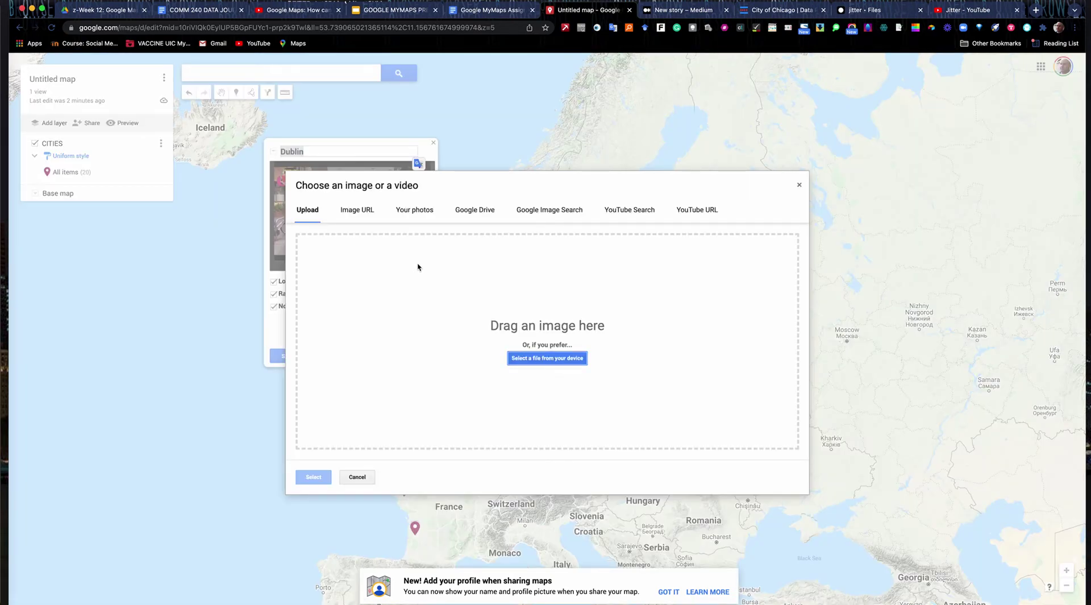
left_click(629, 210)
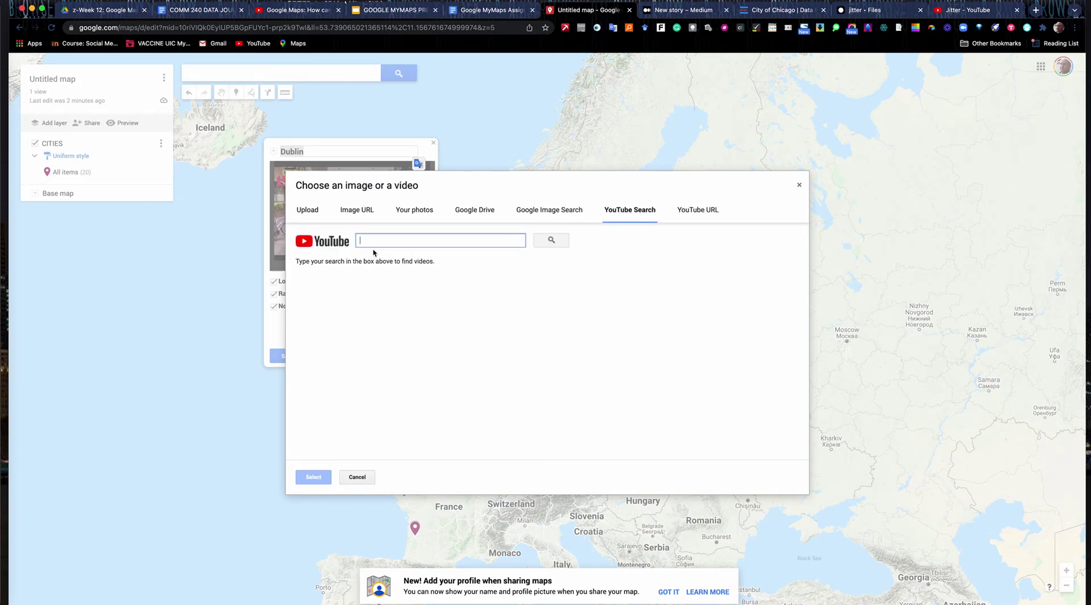
type("cycling")
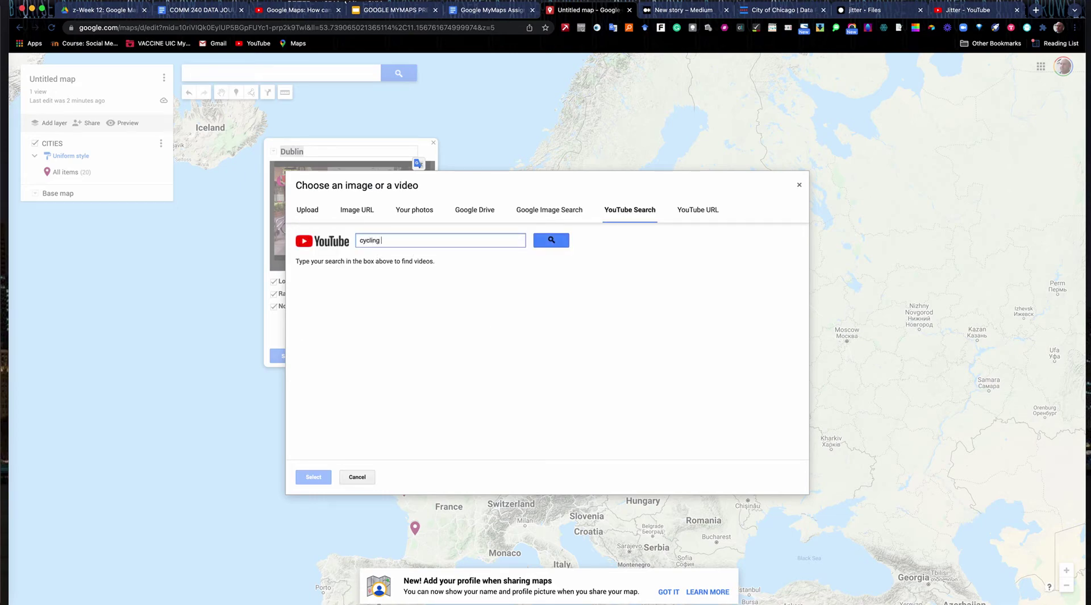
type("dublin ireland")
key("Return")
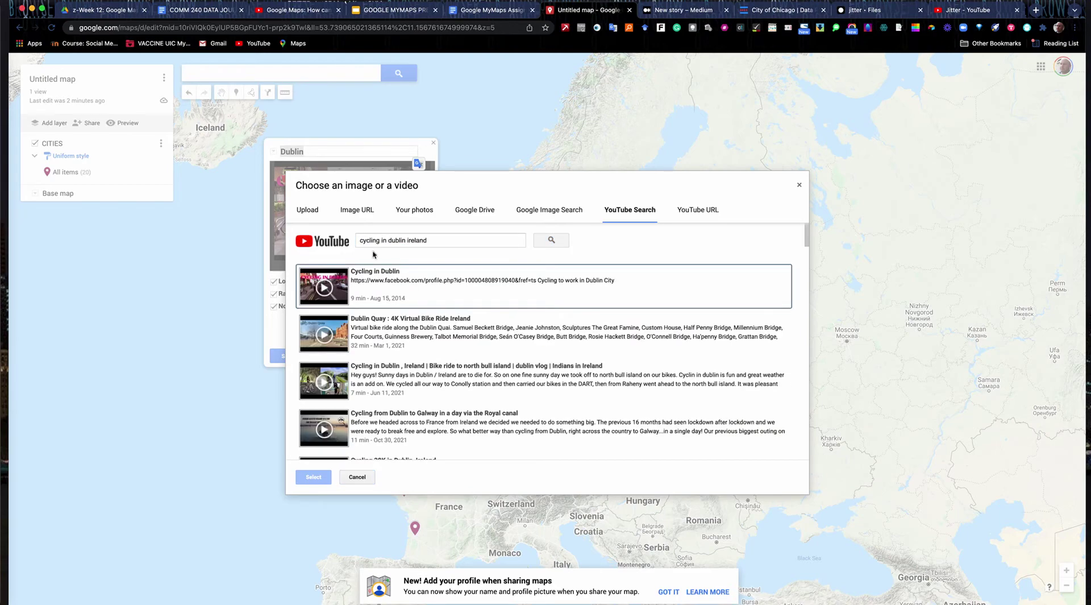
scroll(396, 383, "down", 1)
left_click(396, 372)
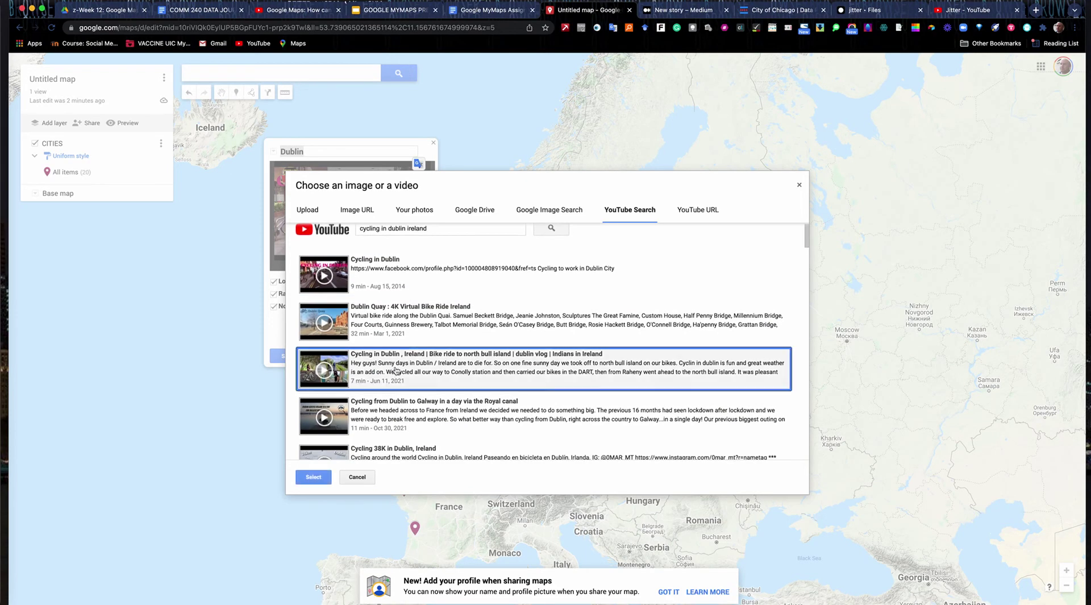
left_click(314, 477)
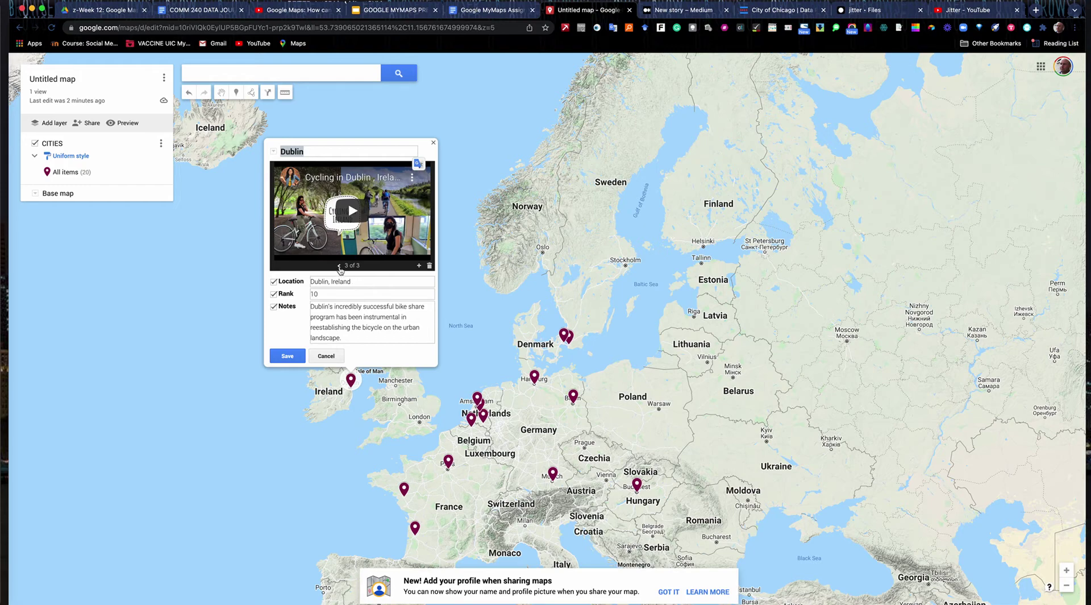
- Step back to the cyclists photo, save Dublin's details and close the card
left_click(340, 266)
left_click(340, 266)
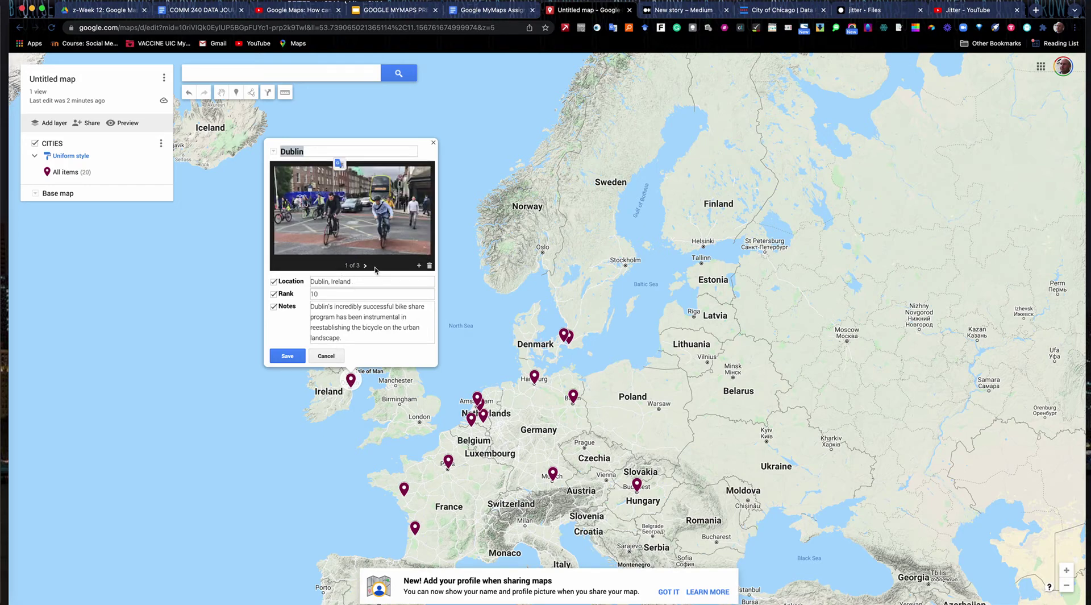
left_click(287, 357)
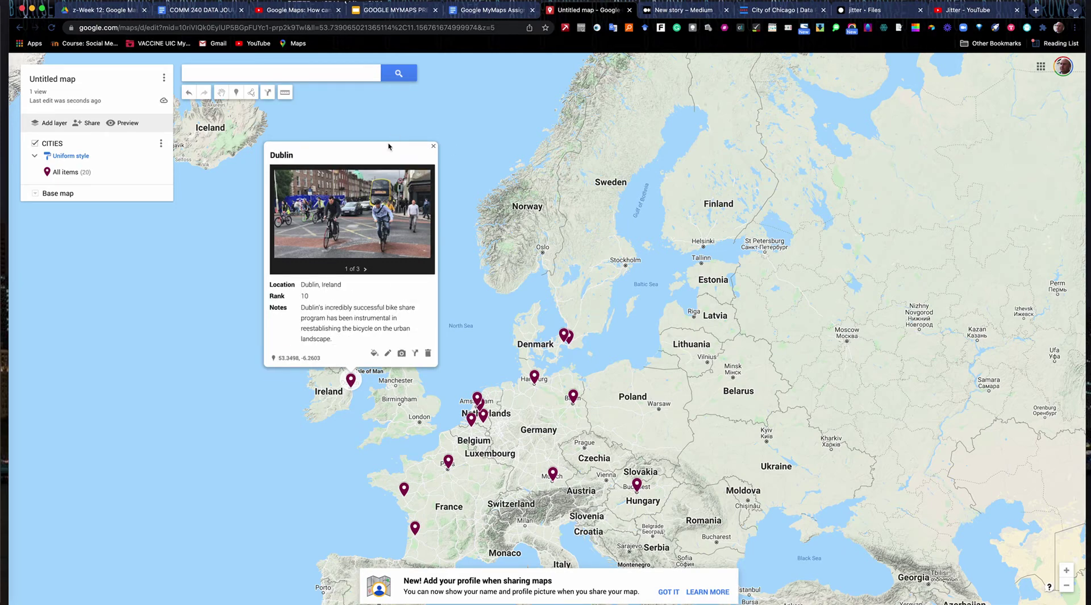
left_click(435, 147)
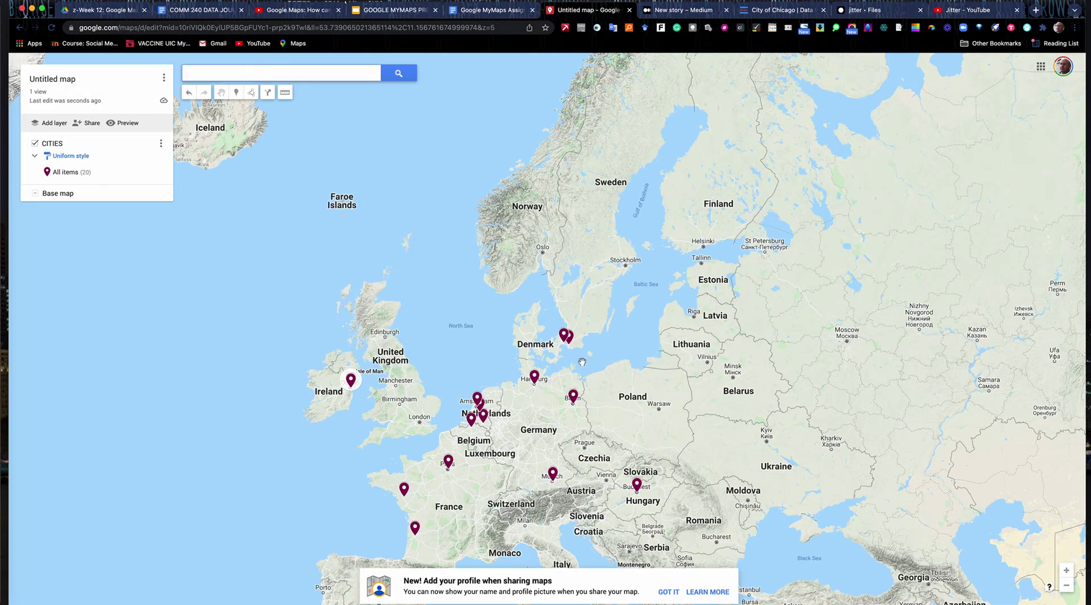
- Zoom the map in until France fills the view and show the base map styles
left_click_drag(476, 338, 457, 216)
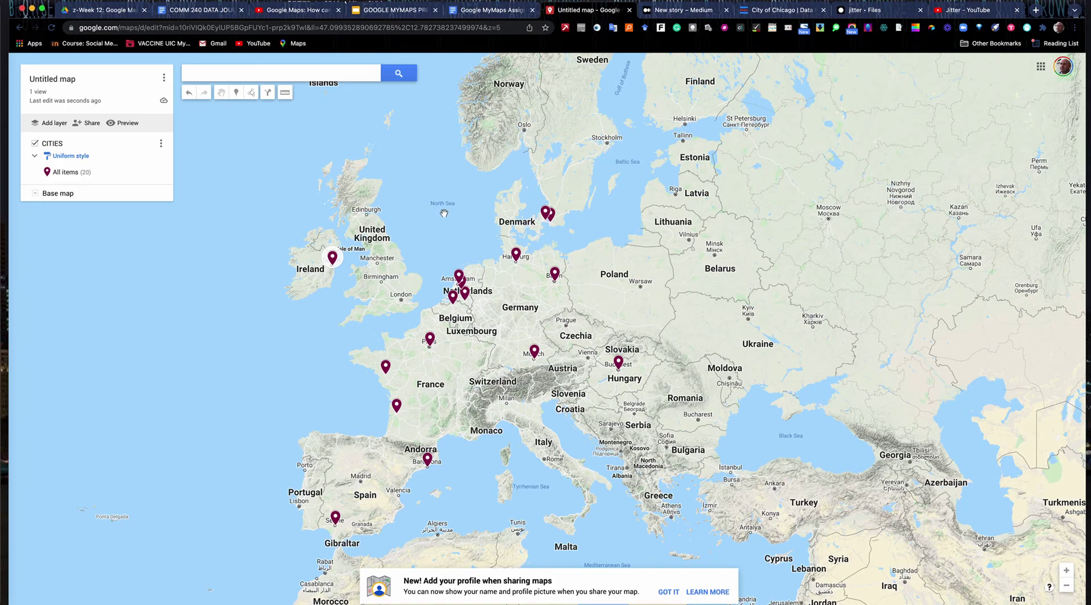
left_click(1066, 570)
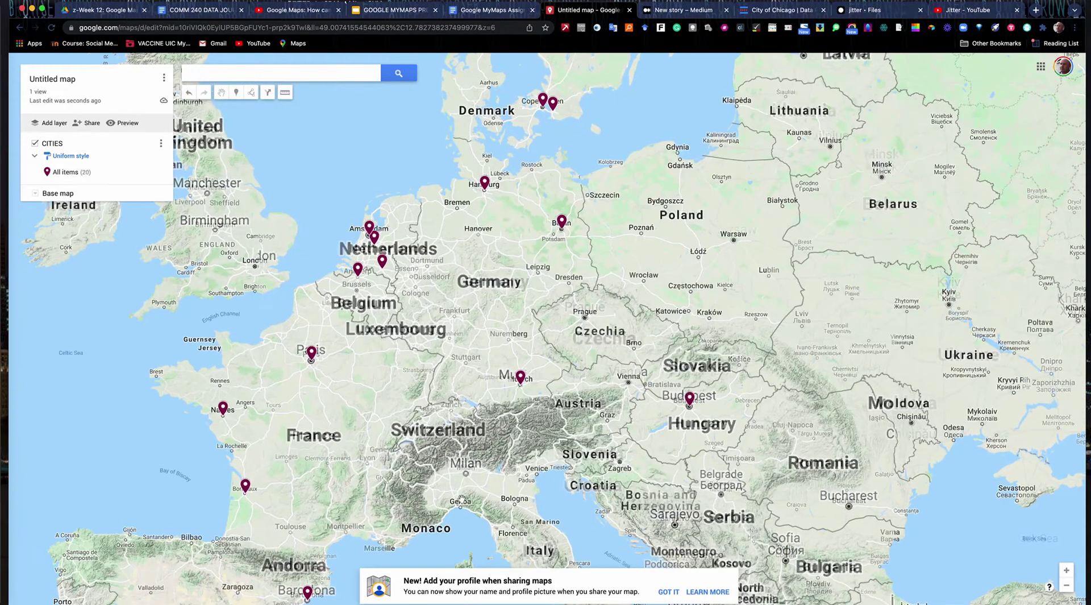
left_click_drag(472, 492, 556, 442)
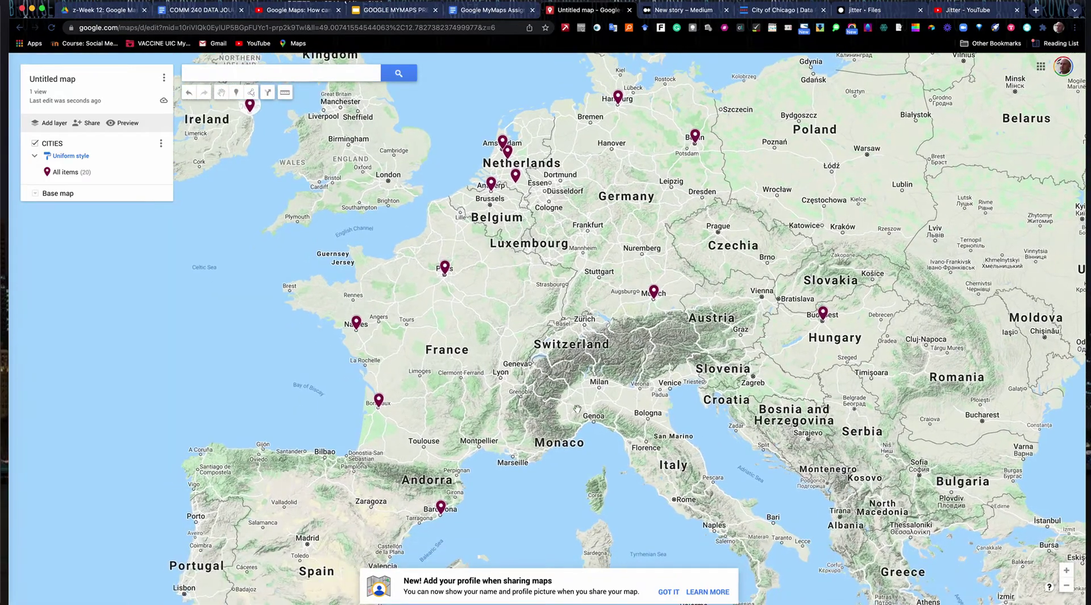
left_click(1067, 570)
left_click_drag(285, 496, 523, 497)
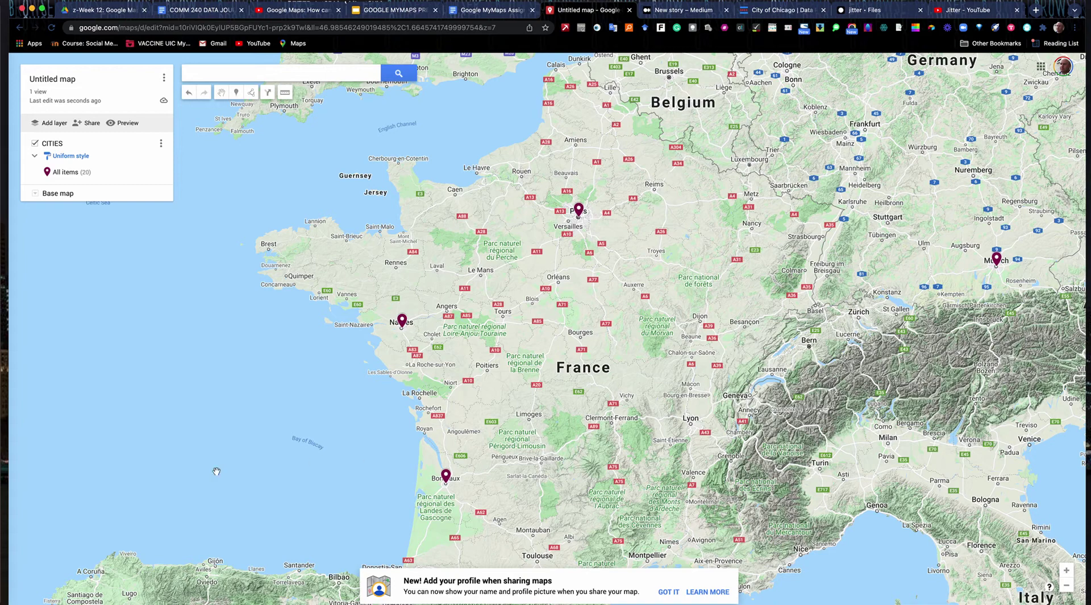
left_click(36, 194)
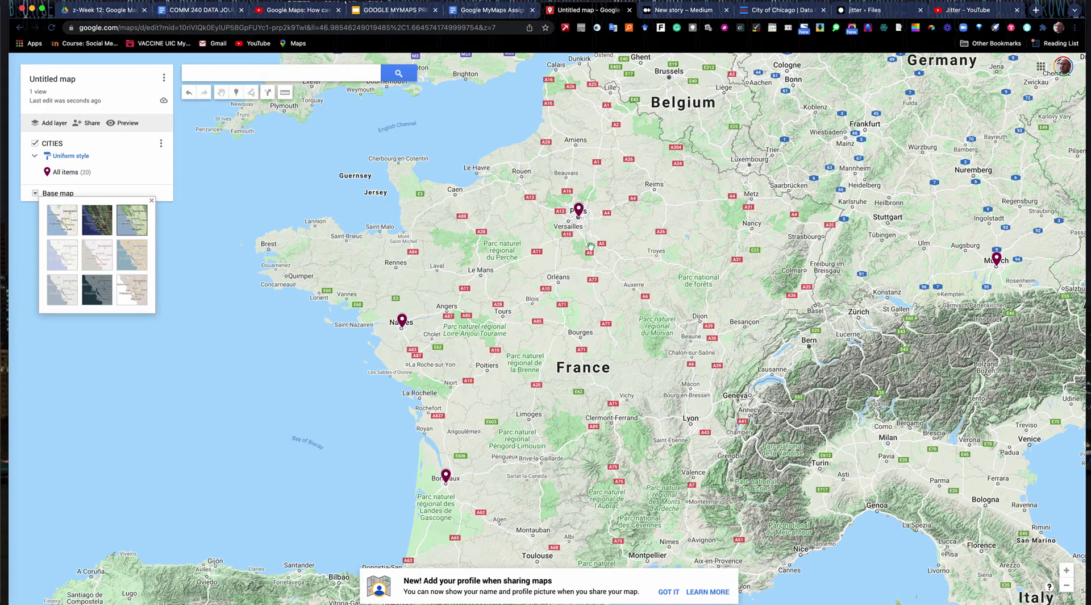
left_click(252, 93)
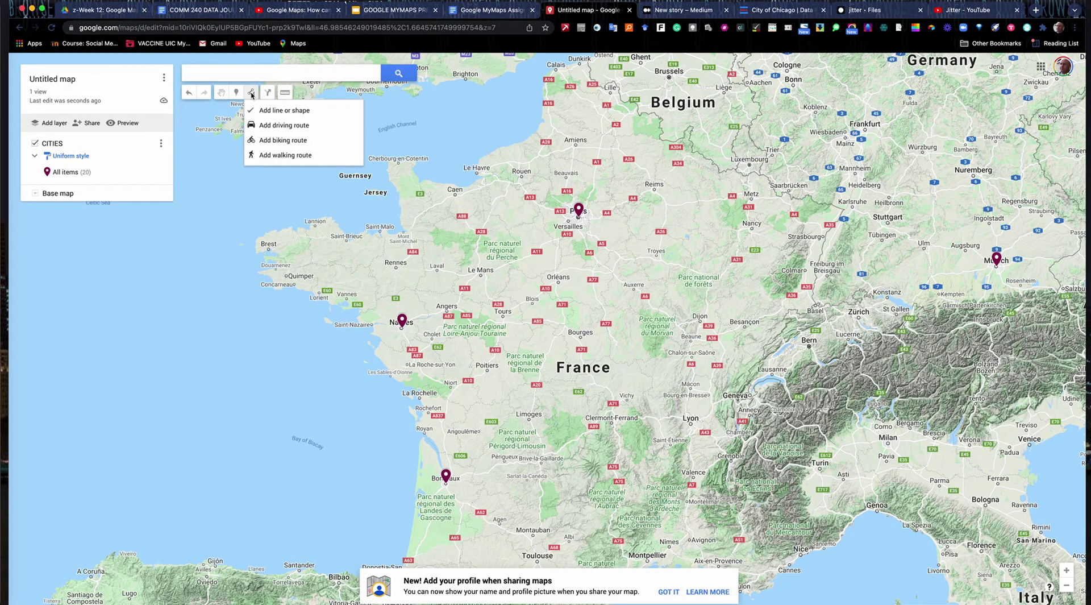
- Add a bicycling route from Paris to Bordeaux, then add a new empty layer
left_click(266, 141)
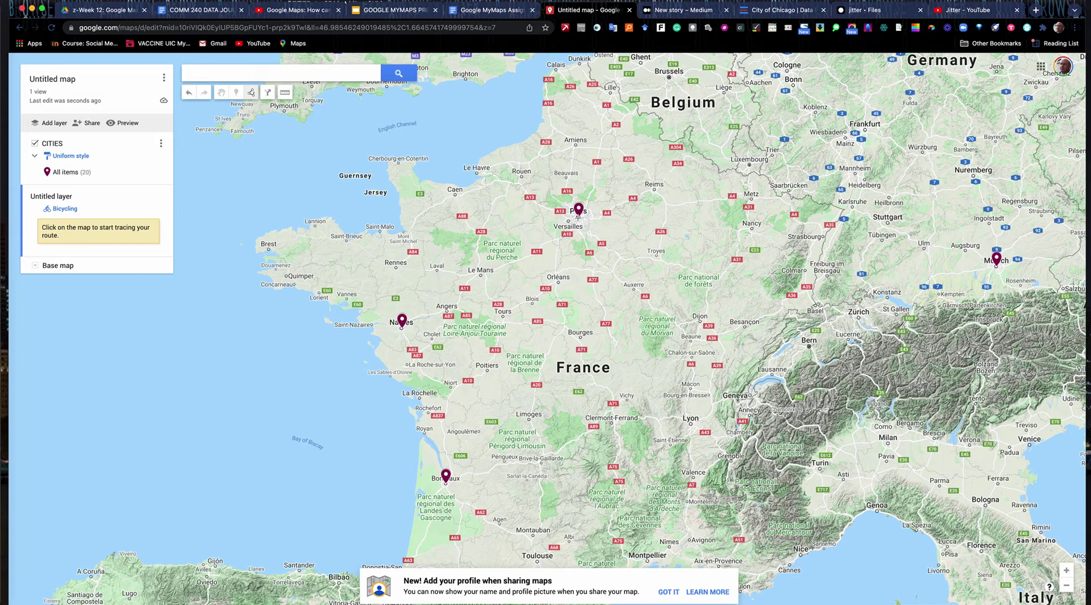
left_click(578, 217)
left_click(450, 481)
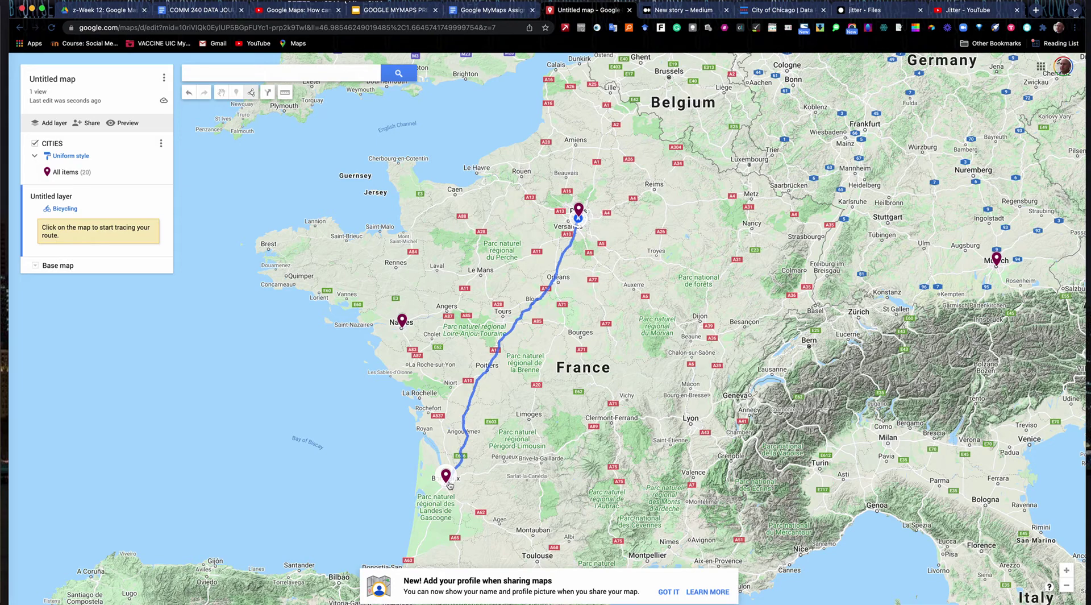
left_click(450, 485)
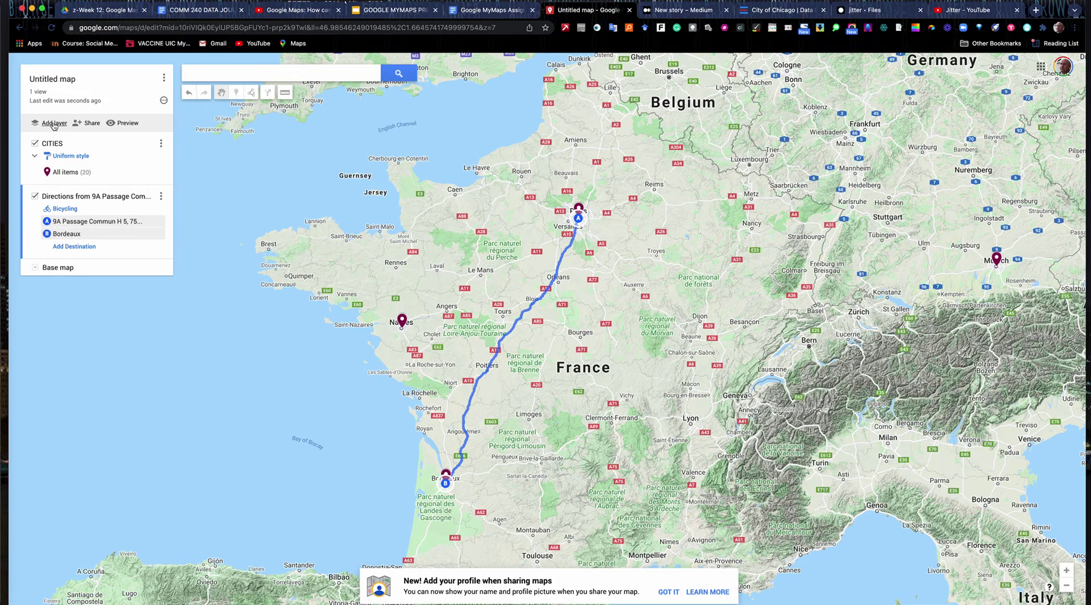
left_click(54, 123)
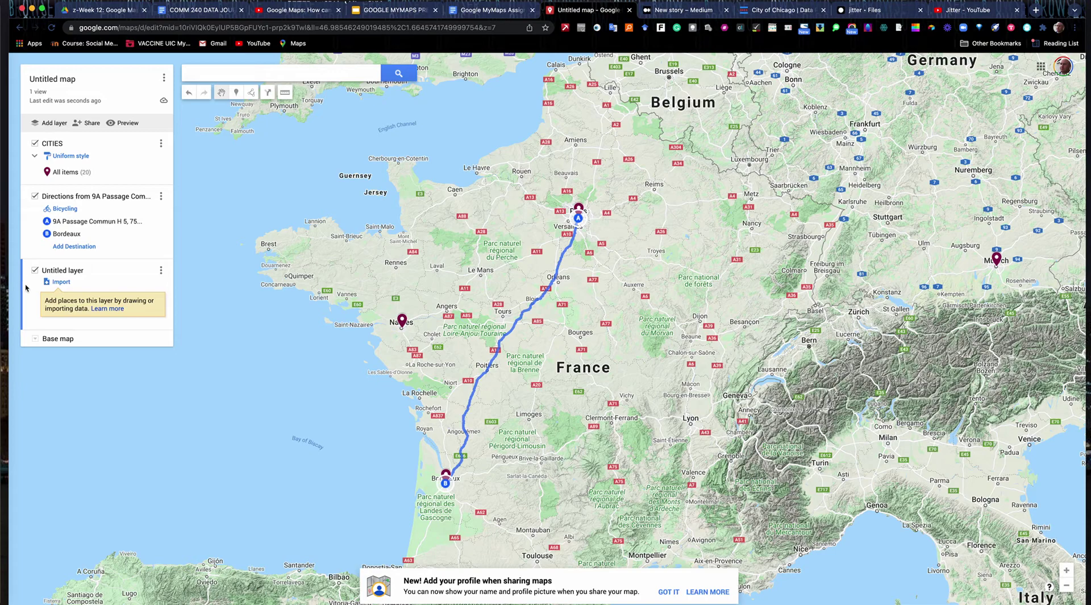
- Rename the new layer to FLOOD ZONE
left_click(161, 270)
left_click(139, 285)
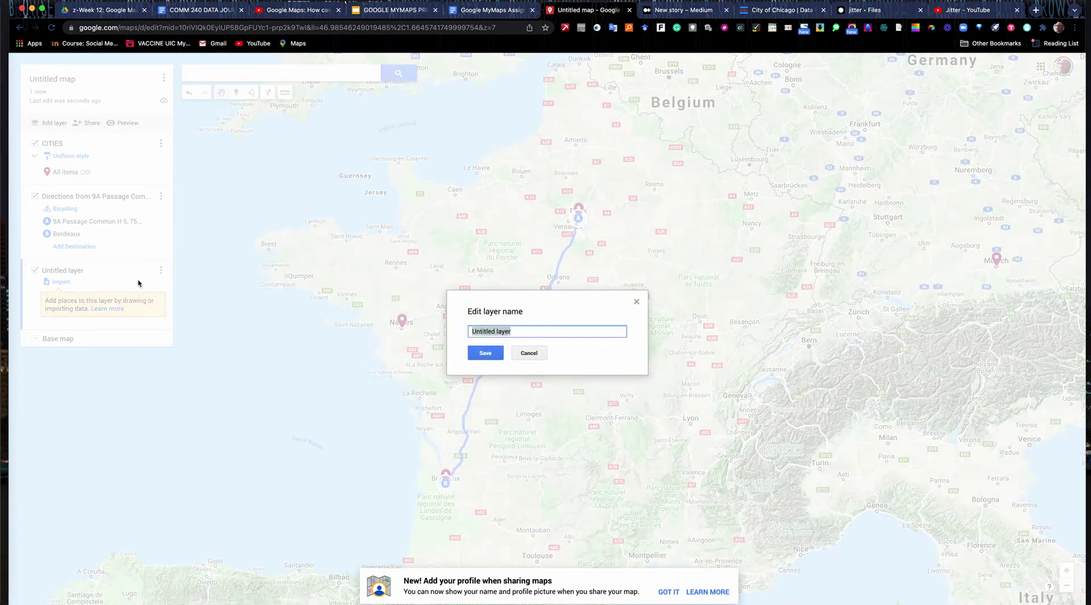
type("FLOOD ZONE")
left_click(483, 353)
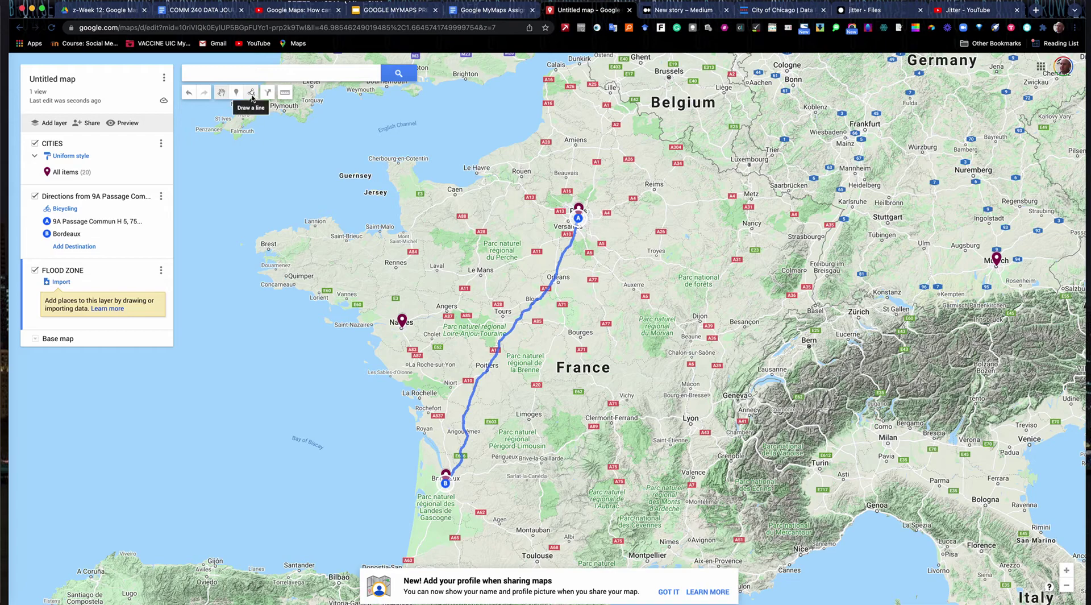
- Draw a polygon around Troyes, east of Paris, and save it named FLOOD ZONE
left_click(252, 93)
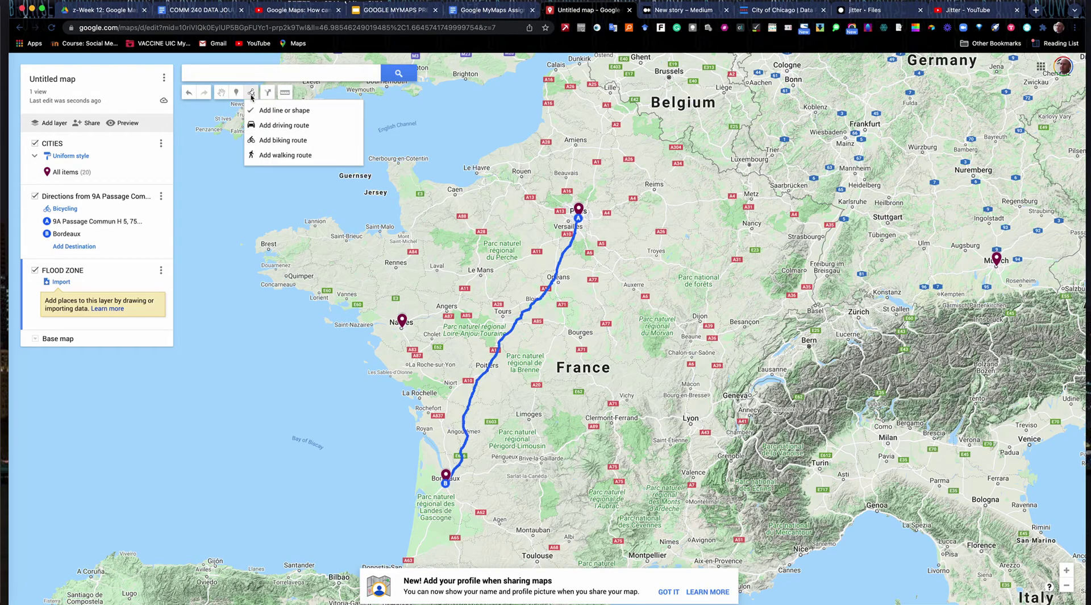
left_click(284, 110)
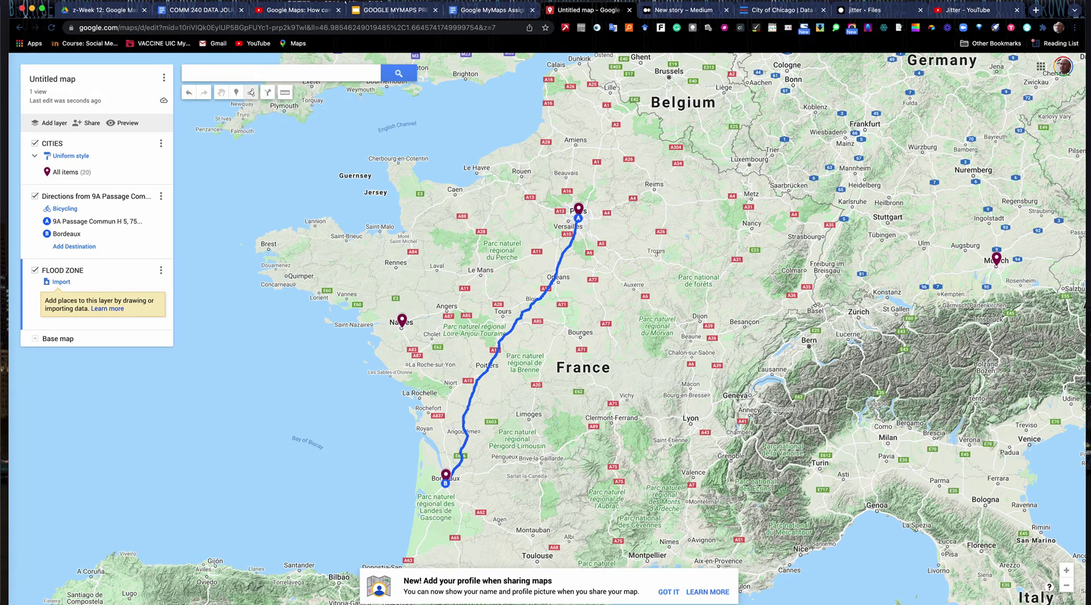
left_click(629, 217)
left_click(656, 200)
left_click(670, 200)
left_click(685, 204)
left_click(688, 211)
left_click(692, 228)
left_click(689, 245)
left_click(679, 260)
left_click(660, 262)
left_click(619, 260)
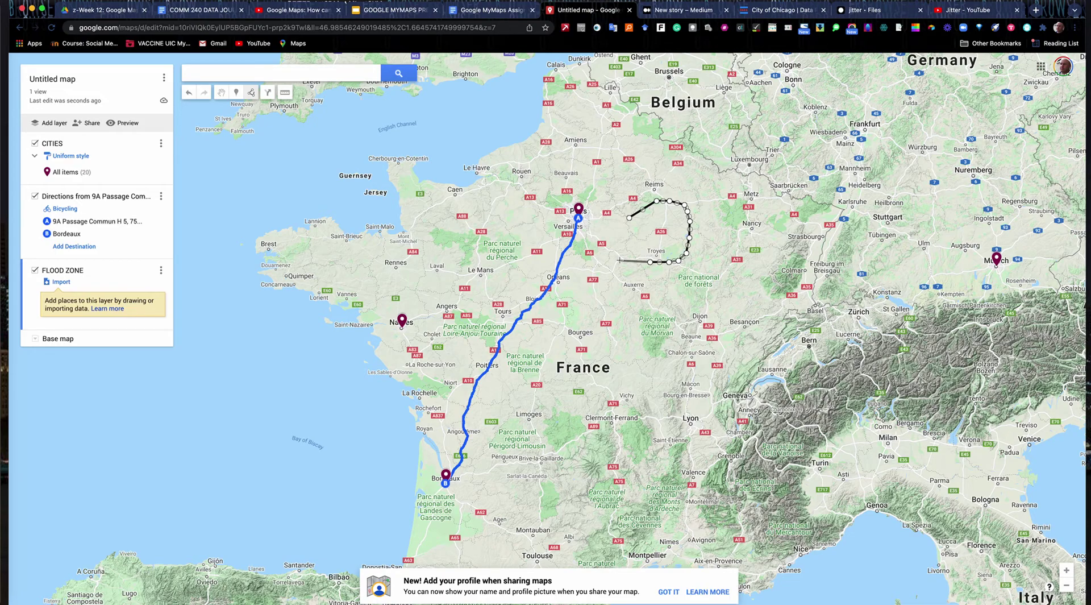
left_click(617, 236)
left_click(629, 217)
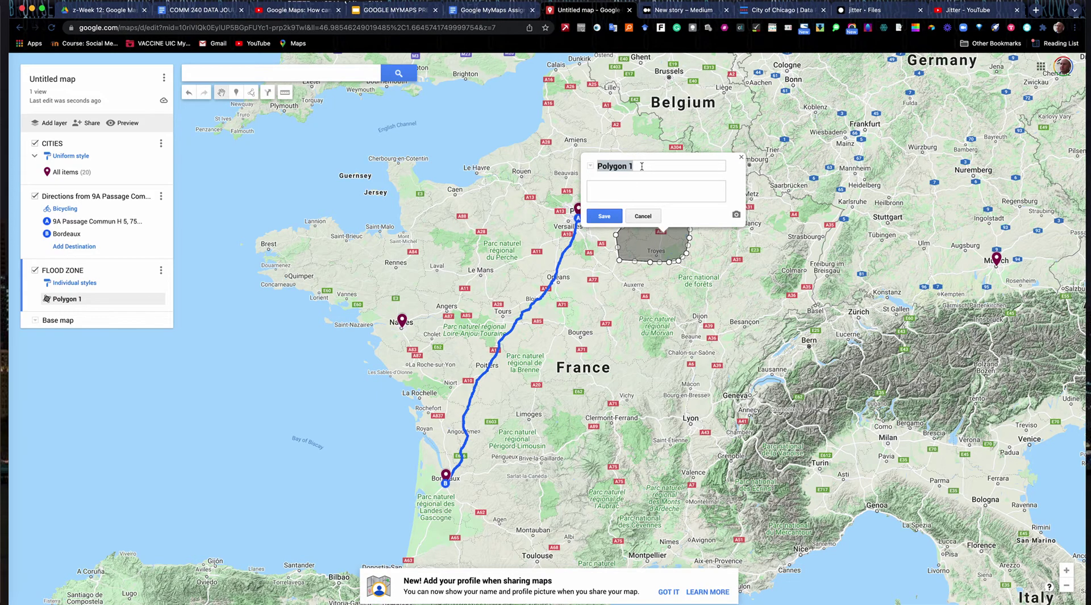
type("FLOOOD")
type(" ZONE")
type("sdsdfdasjdsfdsjkfdsl")
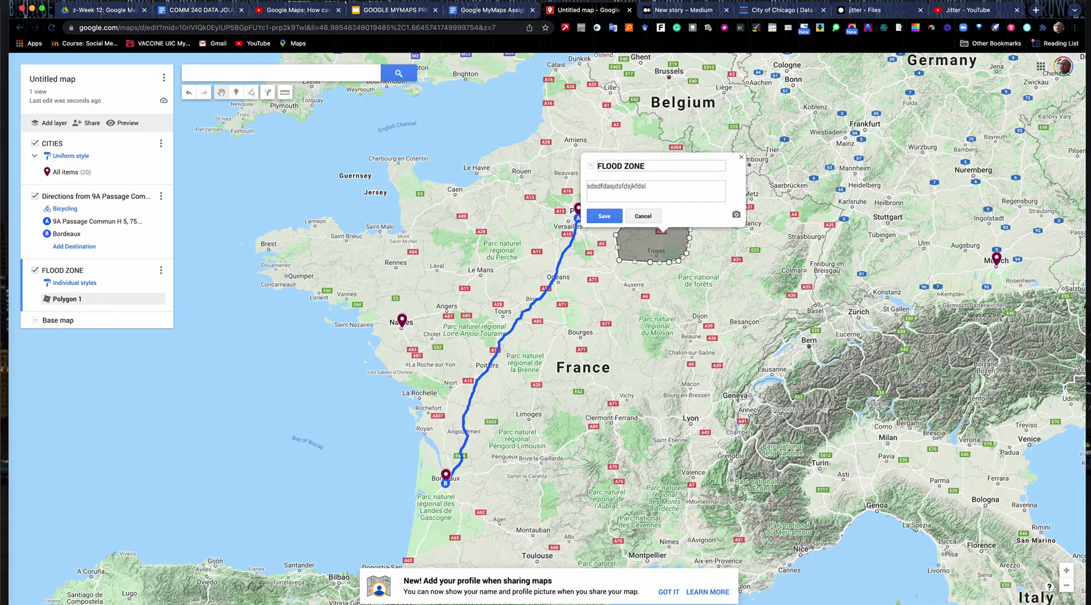
left_click(606, 216)
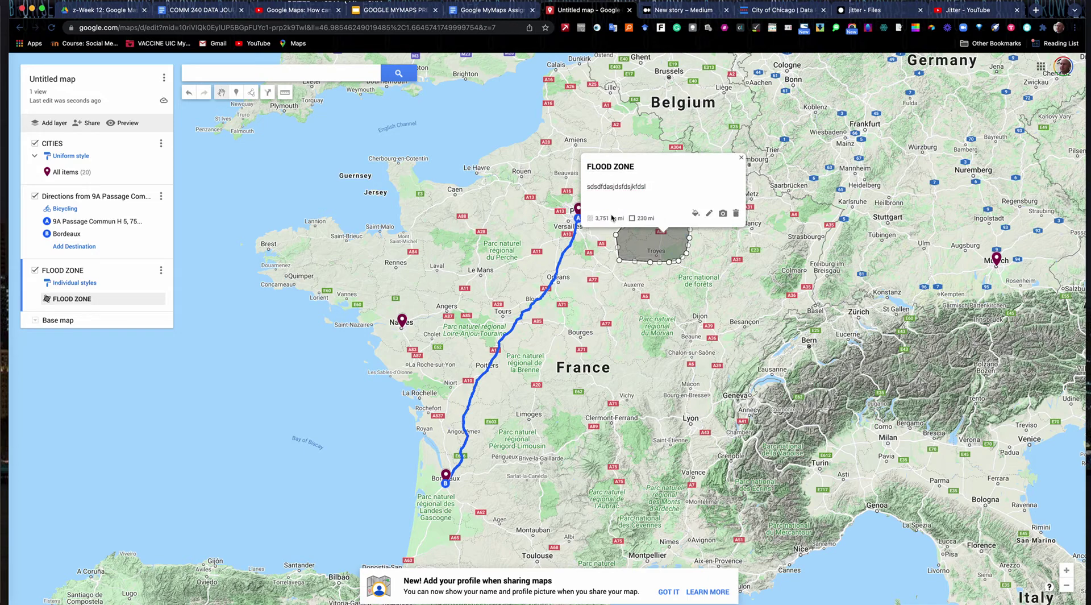
- Colour the FLOOD ZONE polygon light blue
left_click(695, 213)
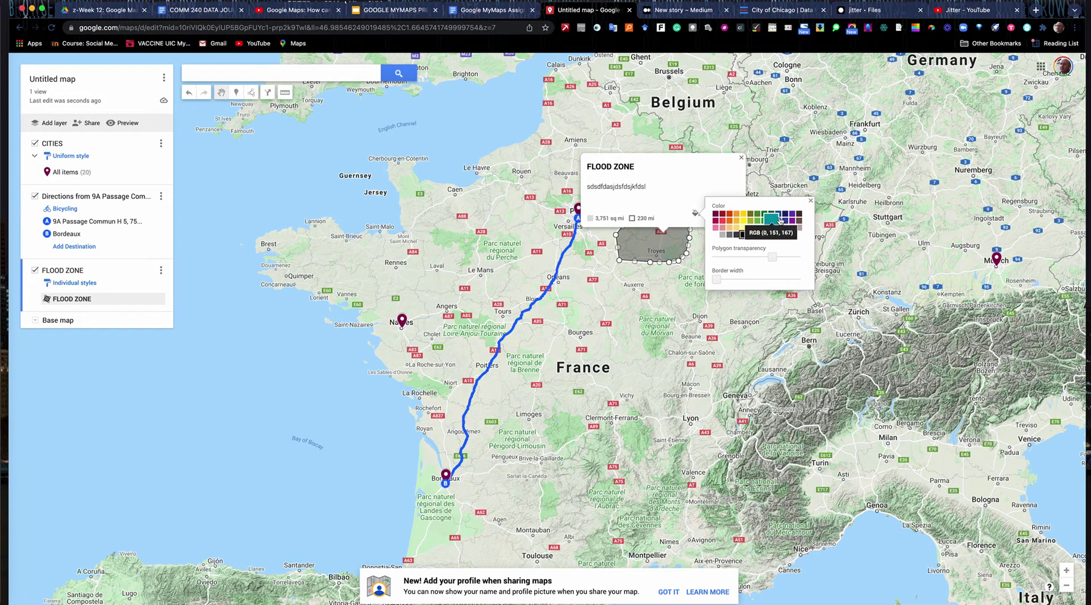
left_click(778, 221)
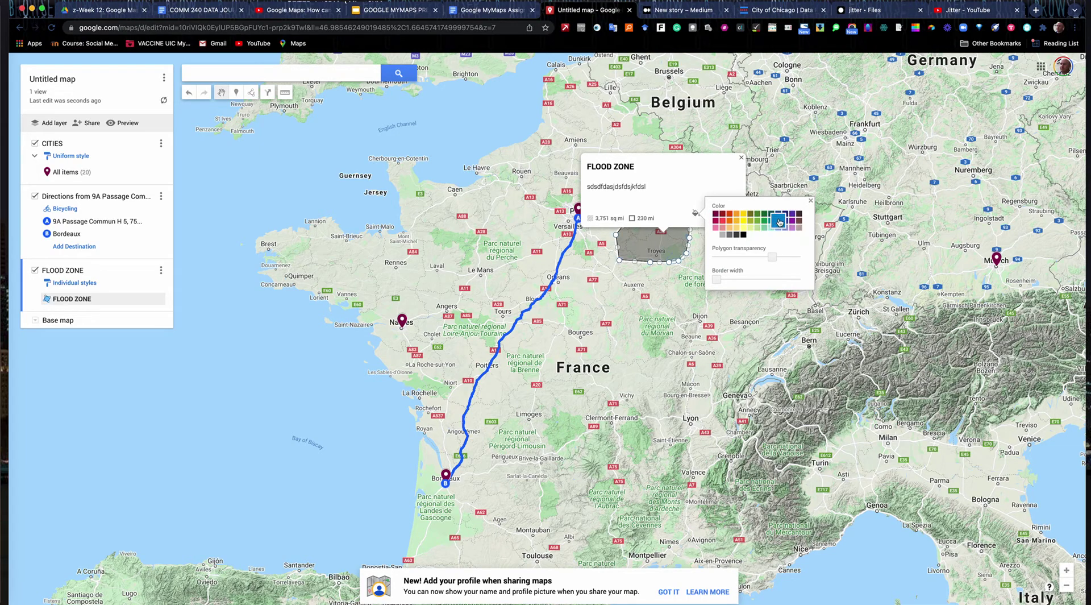
left_click(742, 159)
left_click(742, 159)
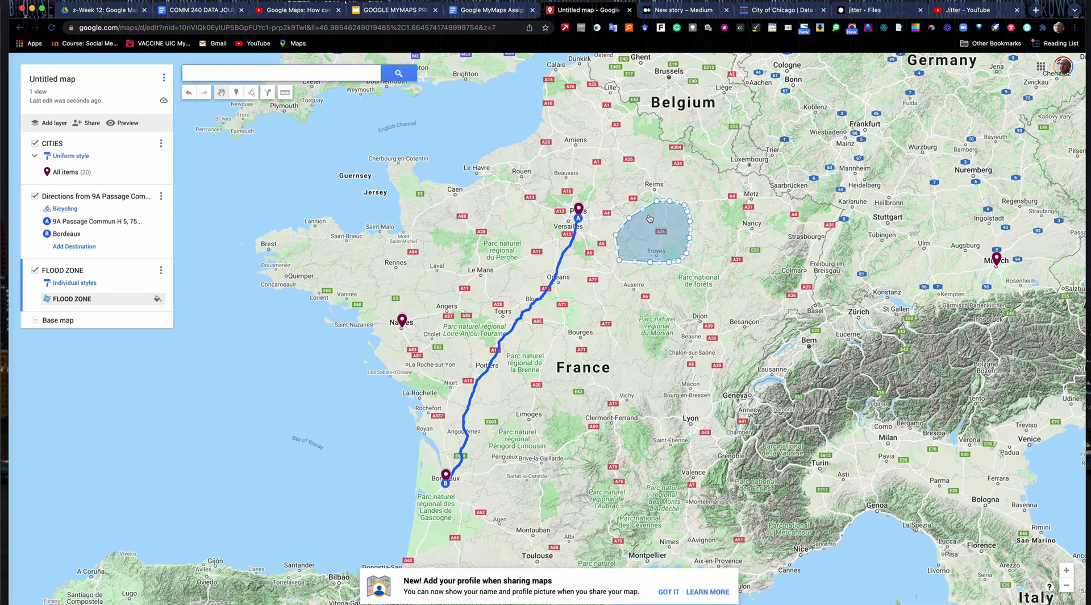
- Drag the polygon's vertices to enlarge and reshape its outline
mouse_move(642, 209)
left_mouse_down()
mouse_move(637, 200)
mouse_move(627, 220)
mouse_move(620, 210)
mouse_move(604, 233)
left_mouse_up()
mouse_move(651, 262)
left_mouse_down()
mouse_move(654, 241)
mouse_move(646, 270)
left_mouse_up()
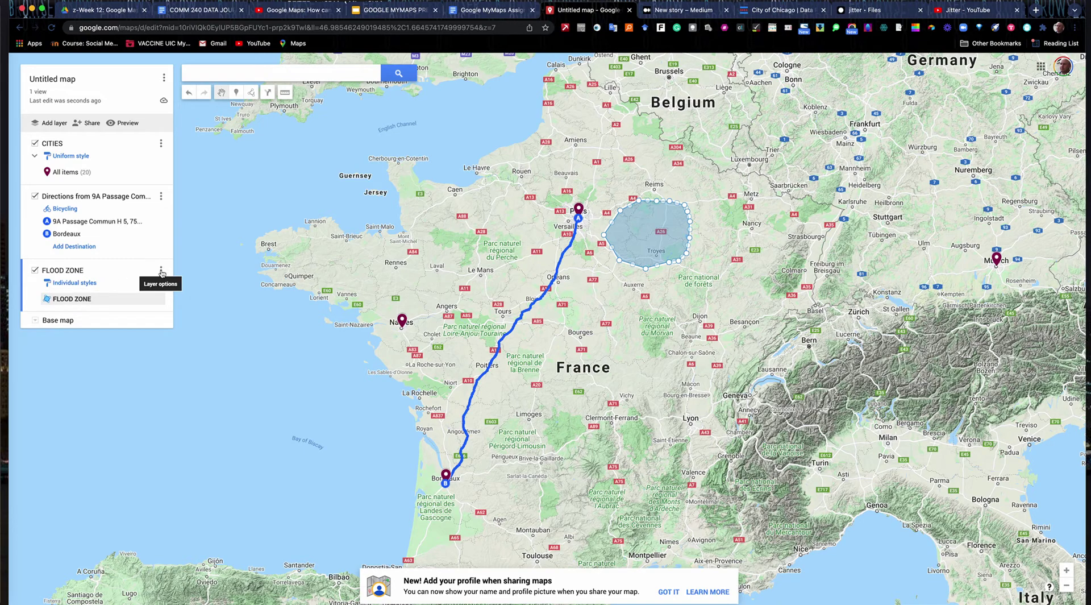
left_click(161, 272)
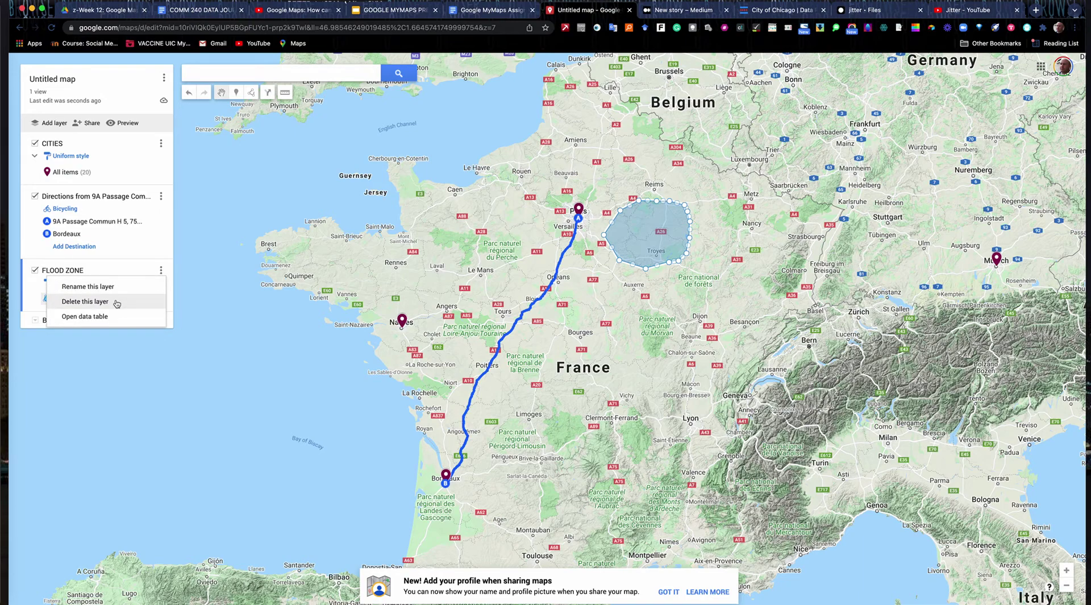
- Delete the FLOOD ZONE layer and confirm the deletion
left_click(116, 303)
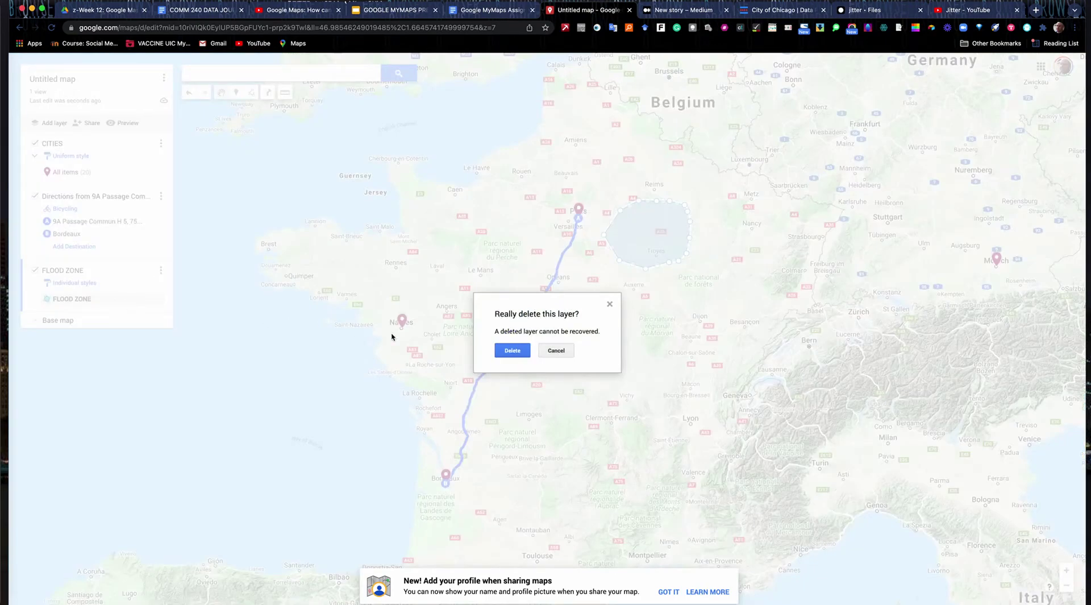
left_click(504, 347)
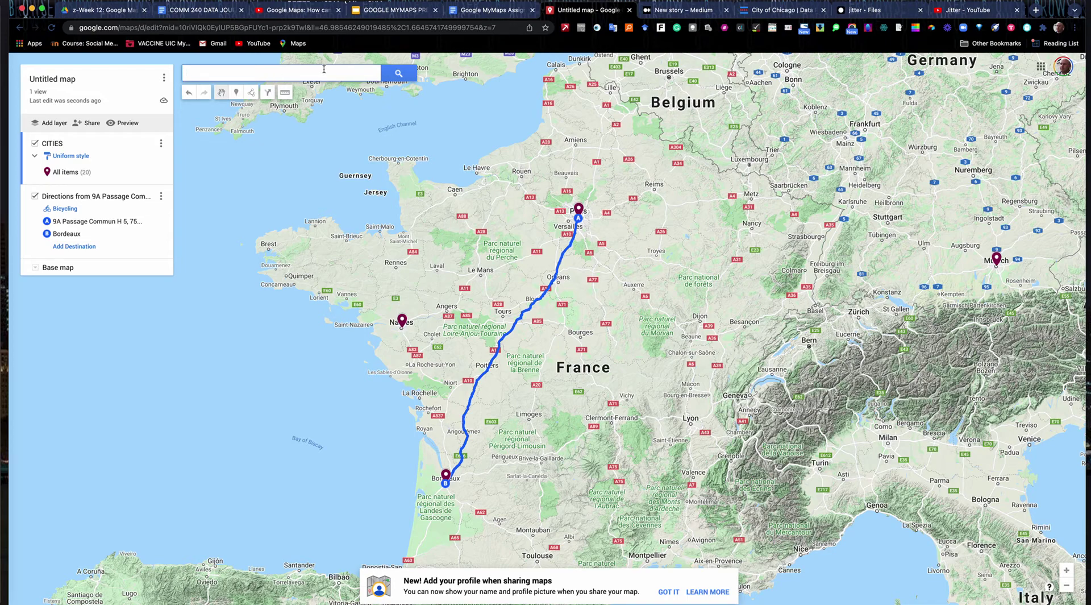
- Add Portland, OR to the CITIES layer with Location Oregon and Rank 21
type("rtland Or")
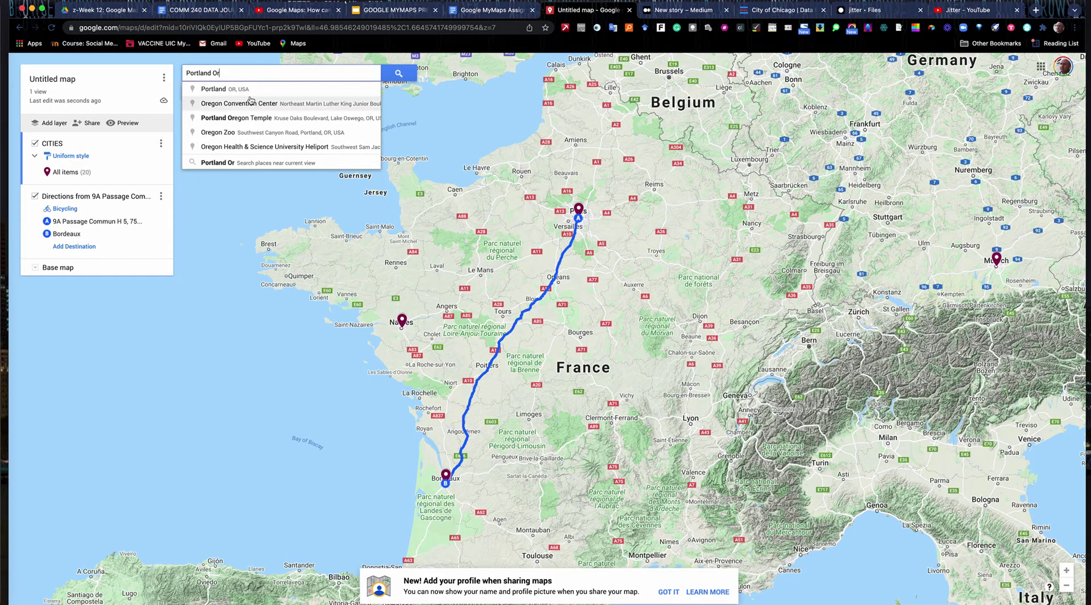
left_click(248, 92)
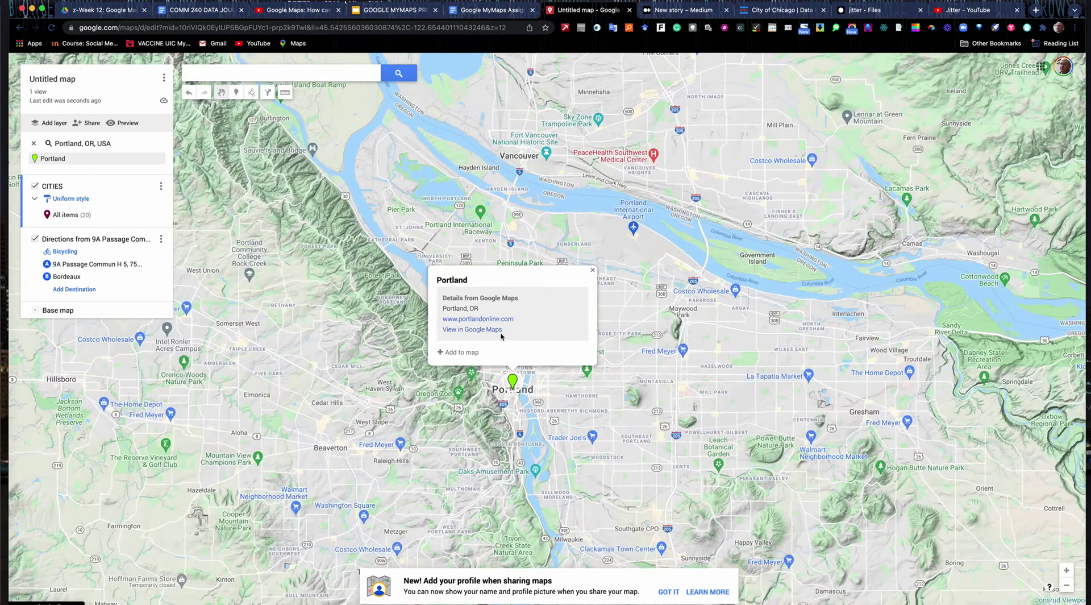
left_click(469, 353)
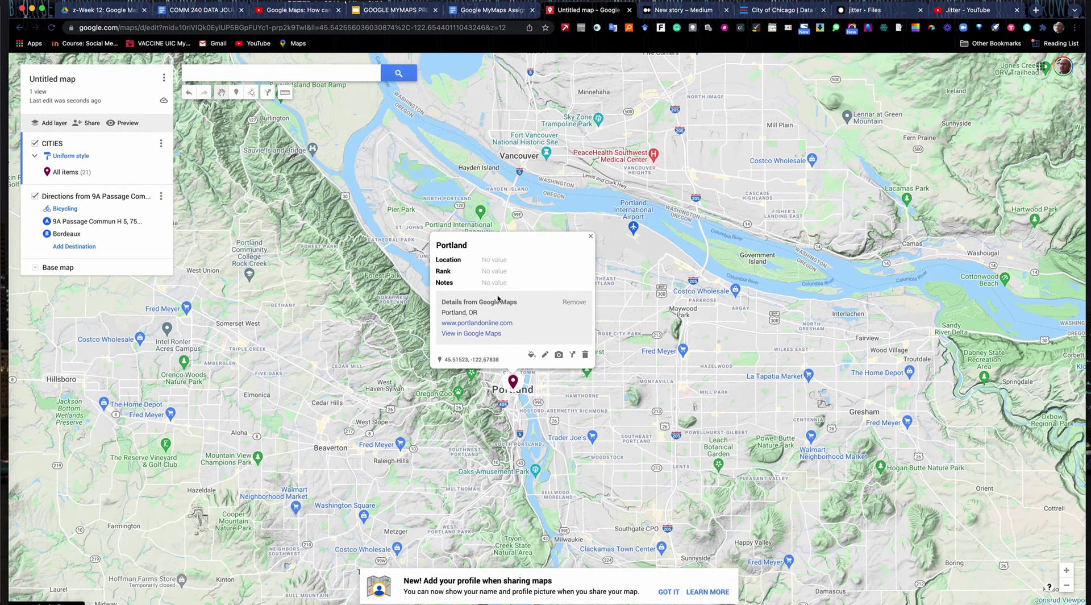
left_click(545, 354)
left_click(497, 255)
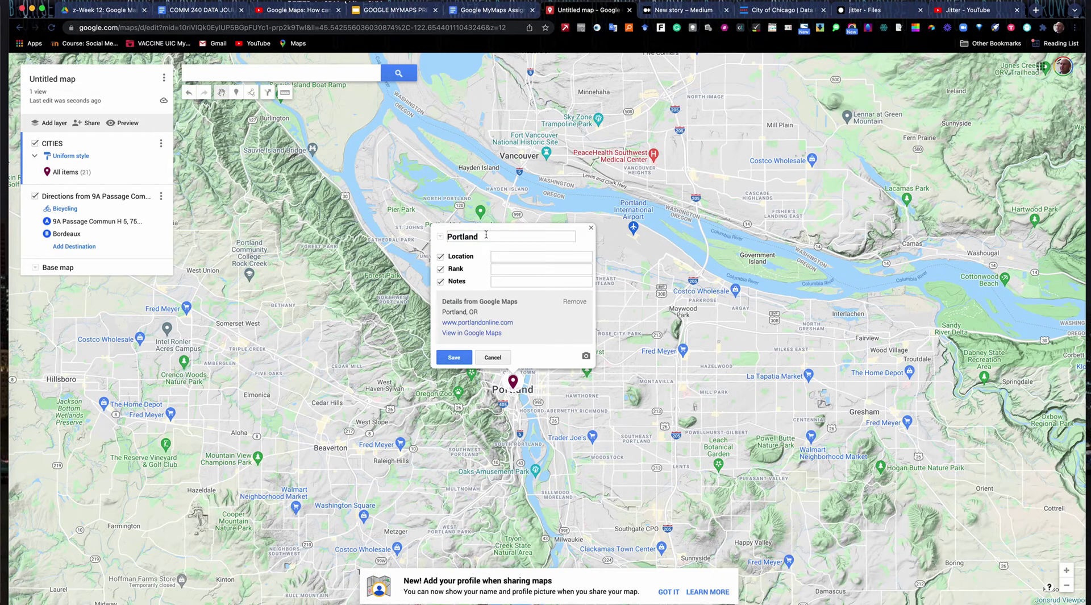
type("OR")
type("21")
type("dsfdsl;kjfdsjksdjlfdsdsfl;")
left_click(455, 357)
- Zoom out to the world view and pan back to centre on Western Europe
left_click_drag(23, 160, 484, 354)
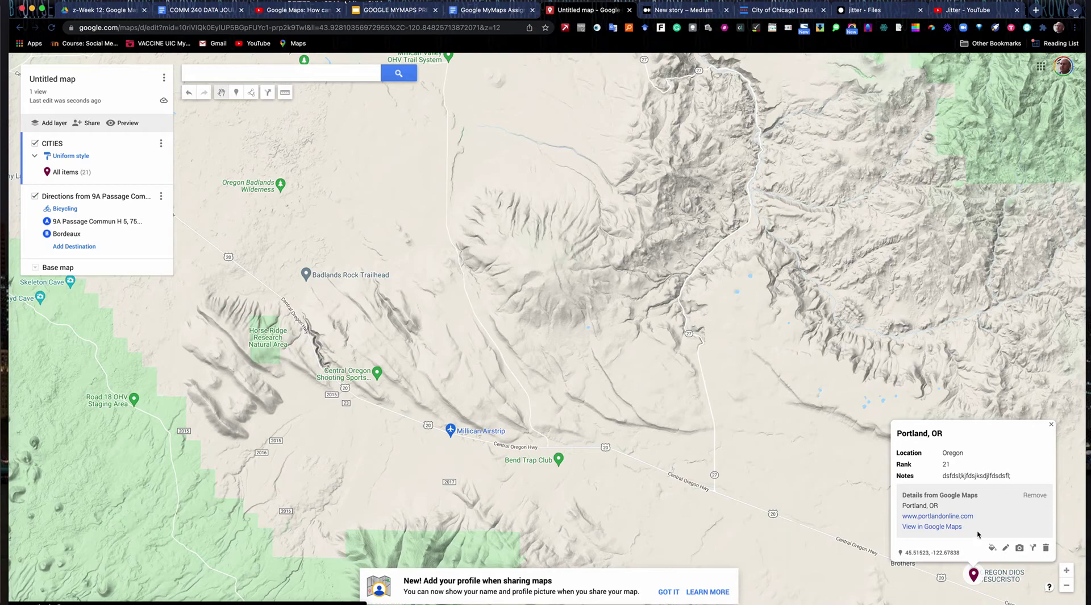
left_click(1067, 587)
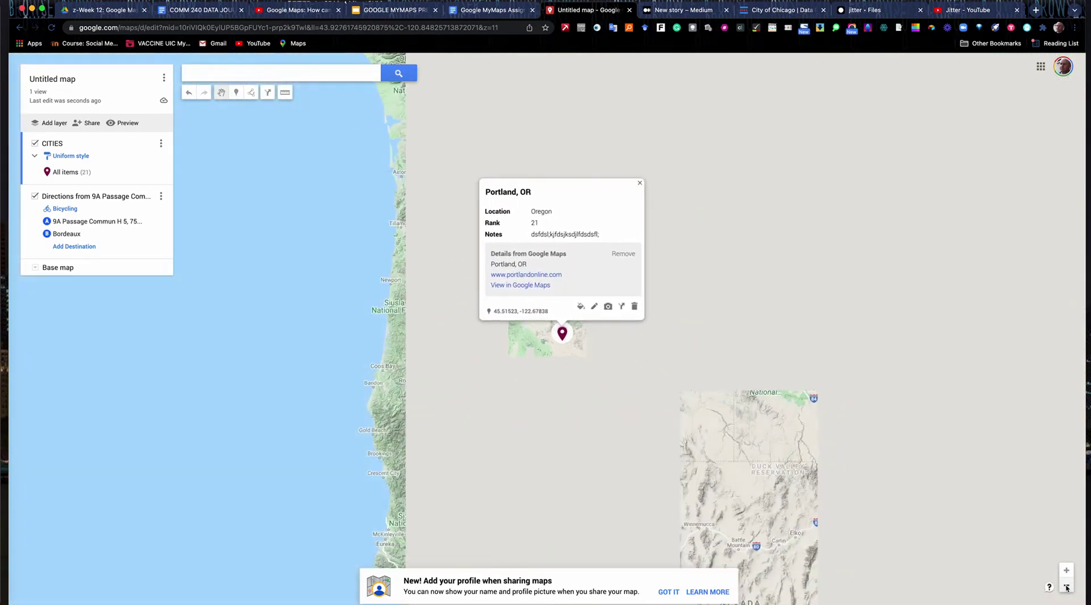
left_click(1067, 586)
left_click(1067, 586)
left_click(1067, 586)
left_click(1067, 586)
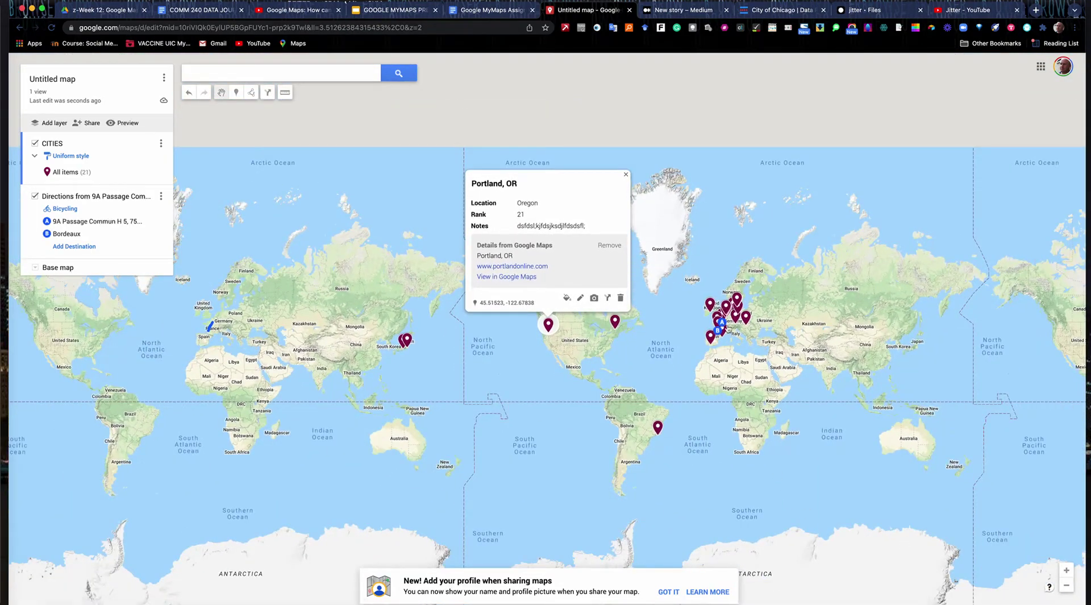
left_click(626, 176)
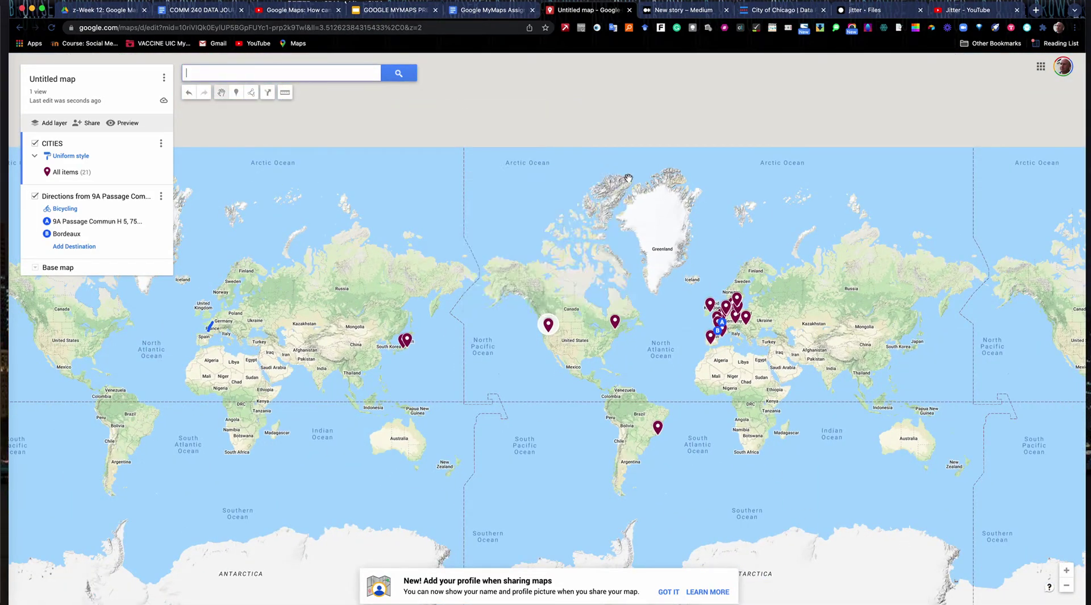
left_click(1066, 571)
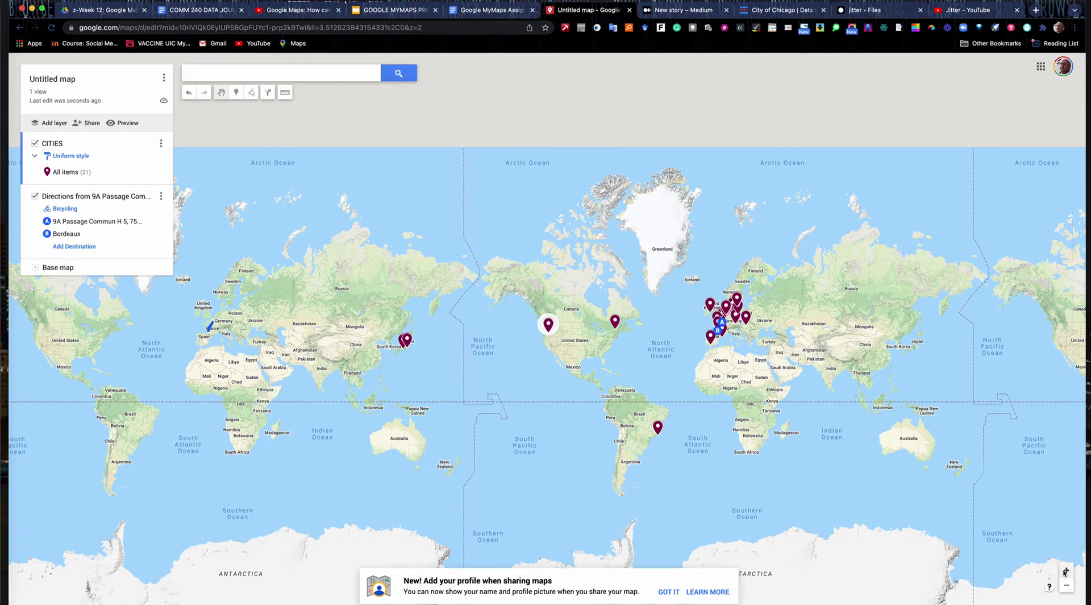
scroll(1077, 540, "right", 10)
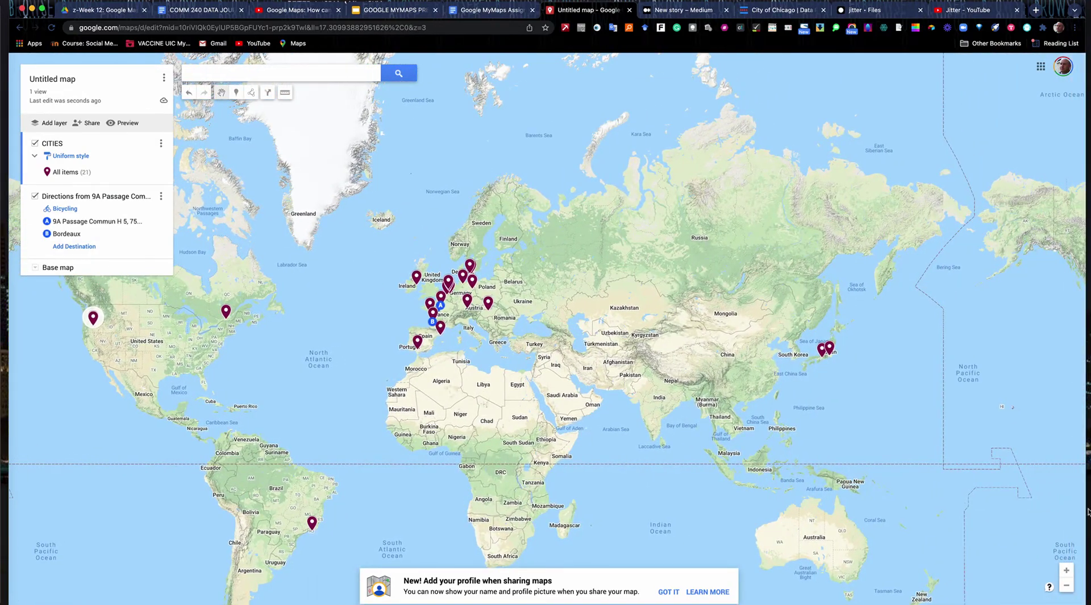
left_click(1066, 570)
left_click(1066, 570)
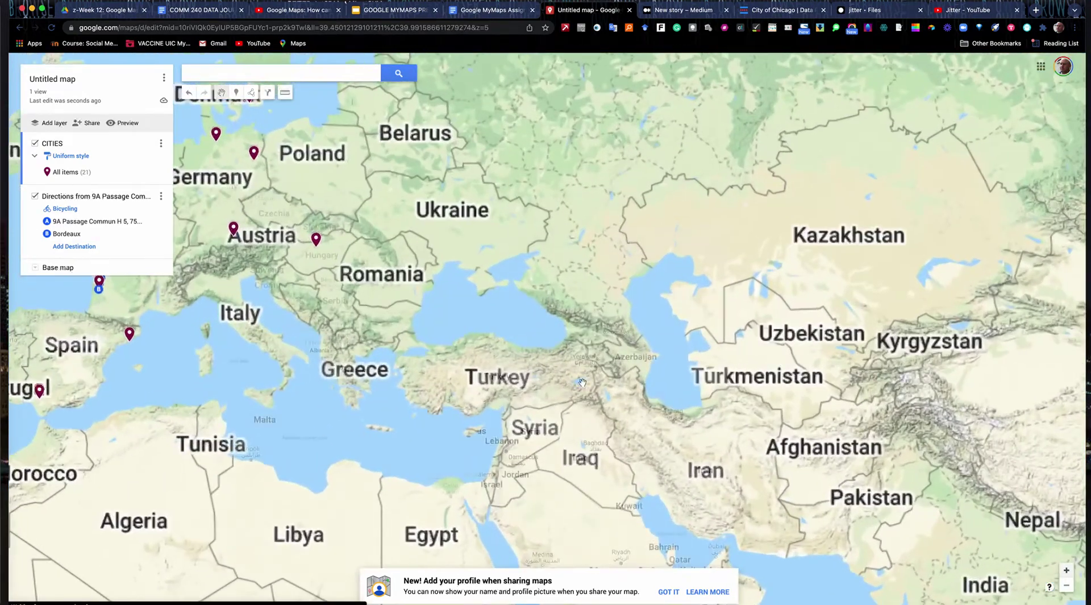
scroll(543, 364, "left", 10)
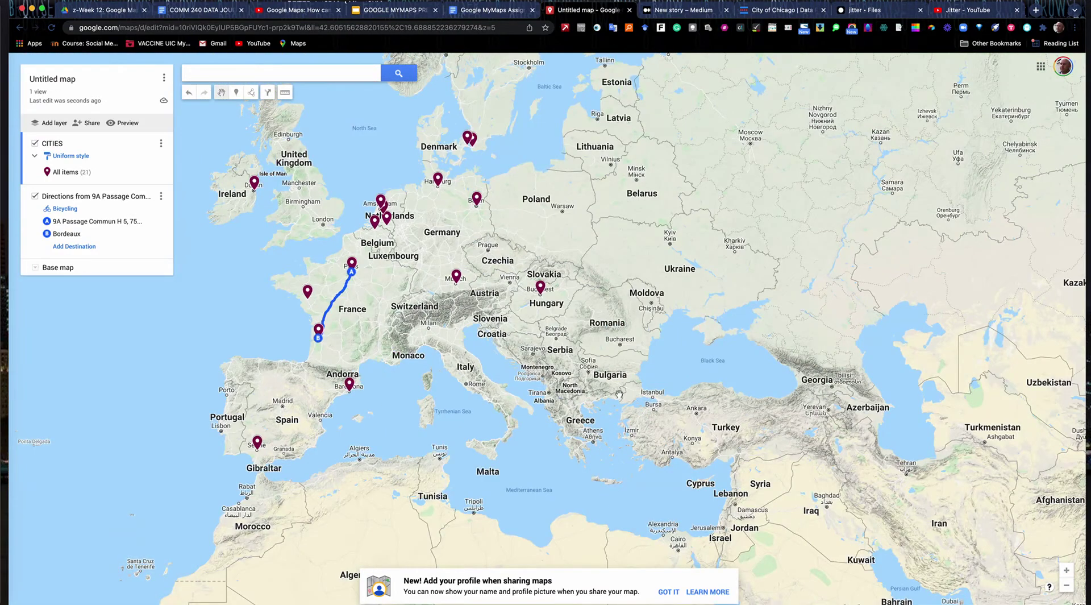
left_click_drag(689, 406, 730, 428)
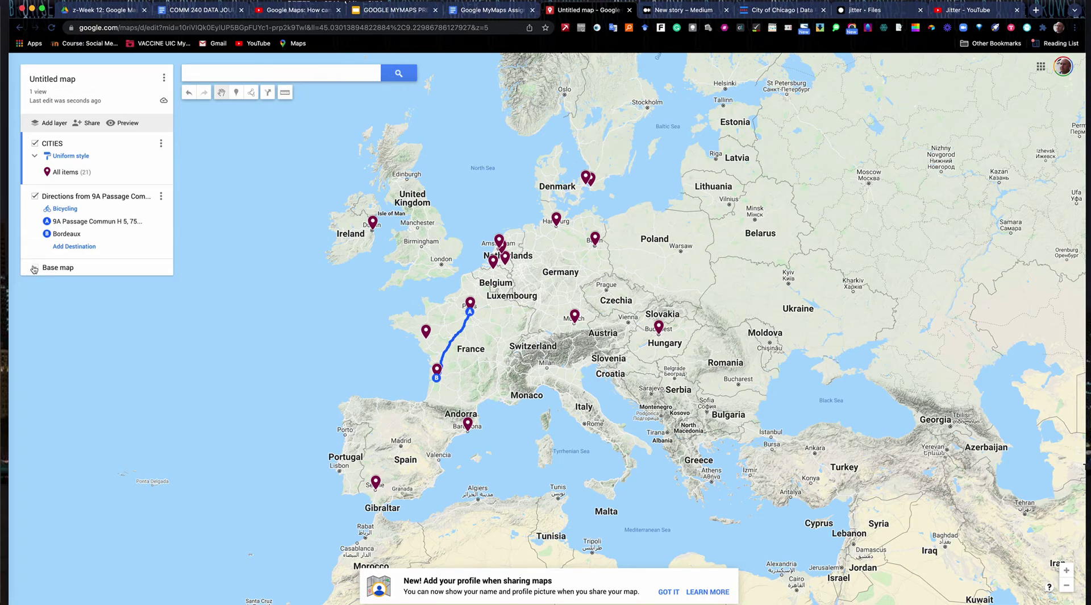
- Title the map '21 Great Cycling Cities' and describe it as Google developers' fun list of cycling cities, with a map credit
left_click(55, 84)
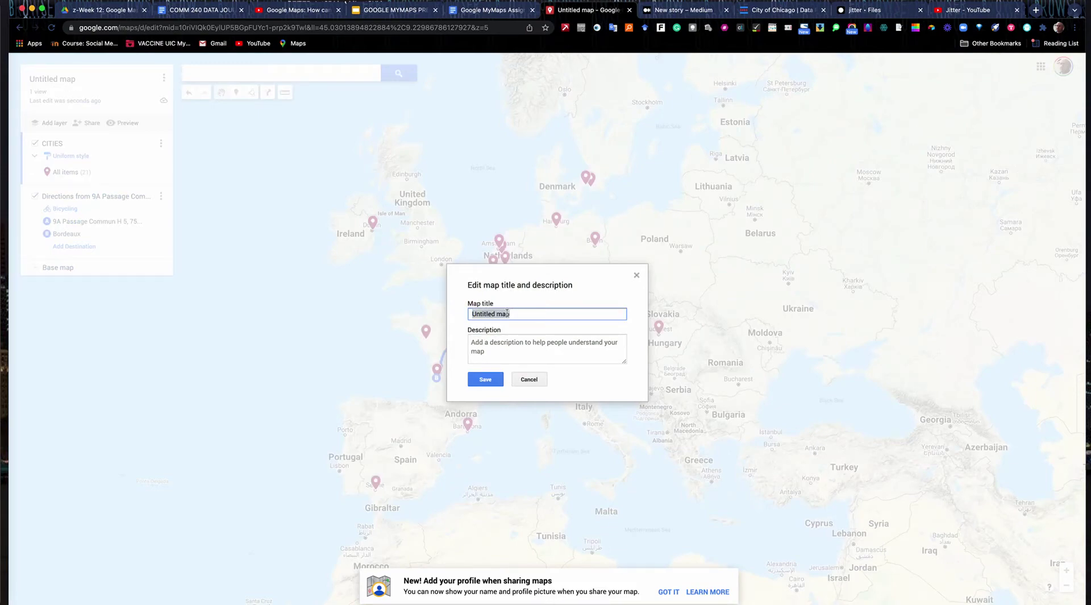
type("20 Great Cycling Cities")
left_click(469, 344)
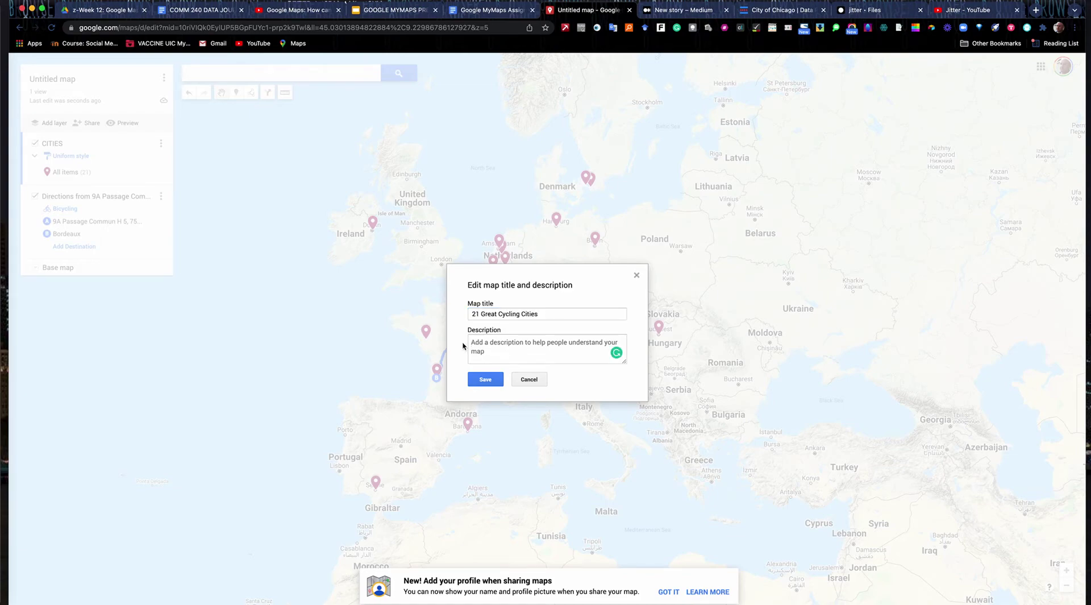
type("Google developers b")
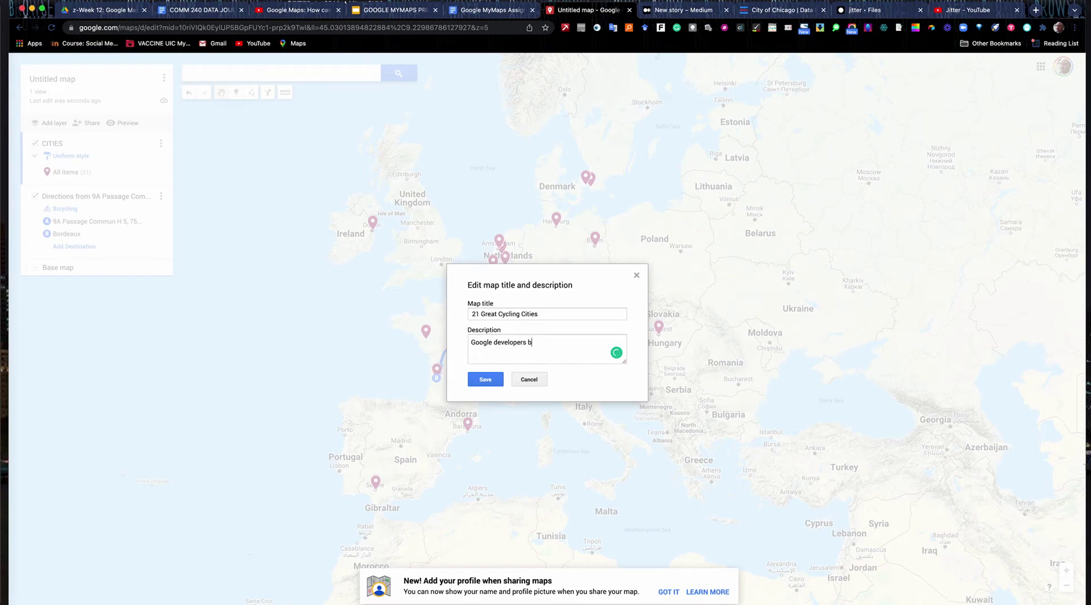
type("uilt this fun list o")
key("BackSpace")
key("BackSpace")
type("t of cities to go cycling")
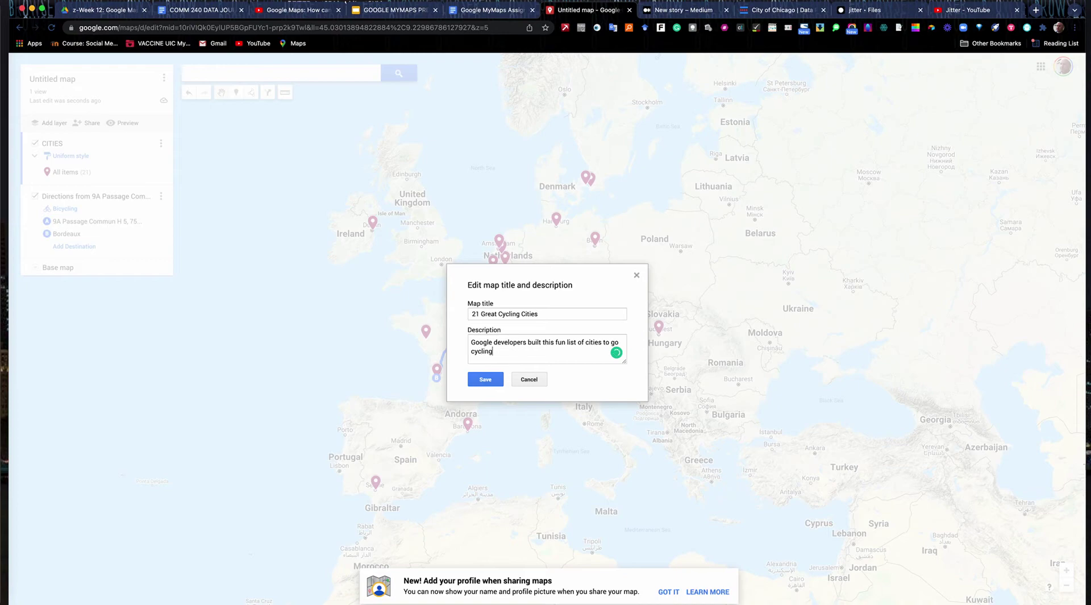
type(" in.")
key("Return")
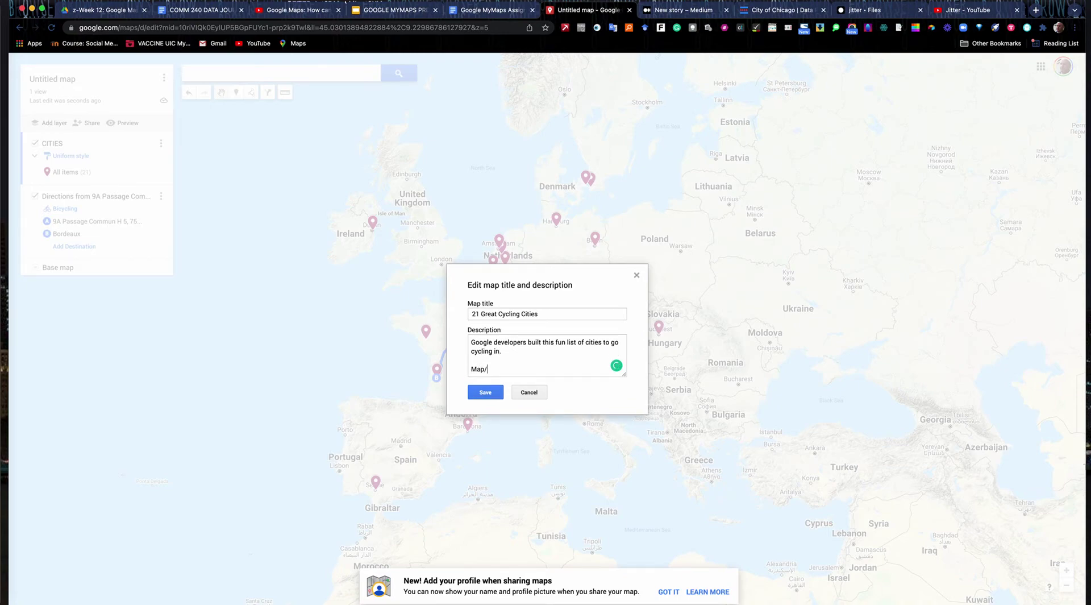
type("Map/Mike REilley")
left_click(485, 393)
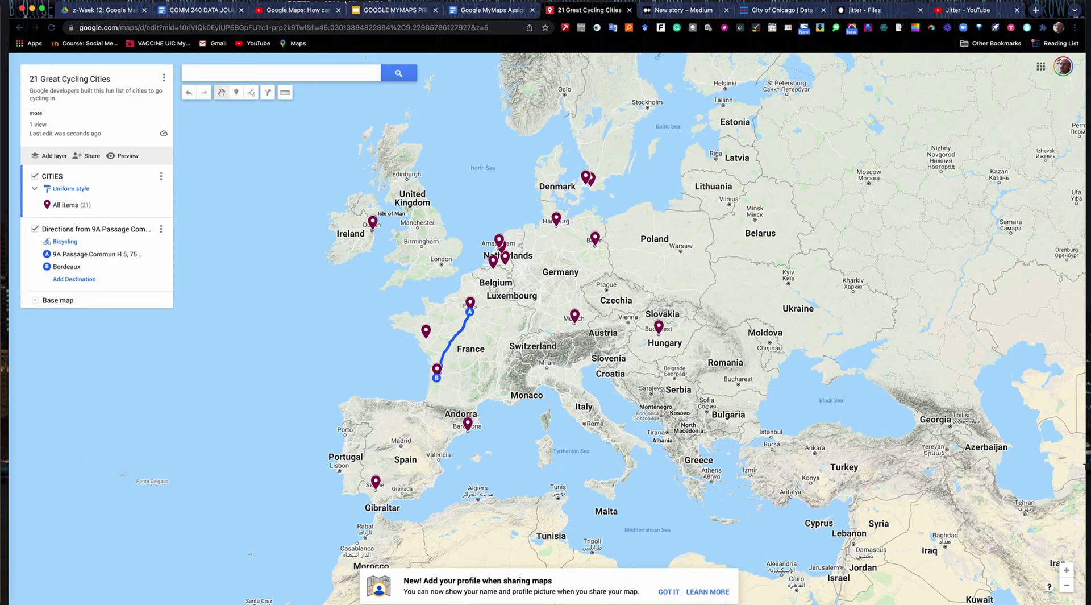
- Make the map viewable and searchable by anyone with the link, and copy the share link
left_click(669, 592)
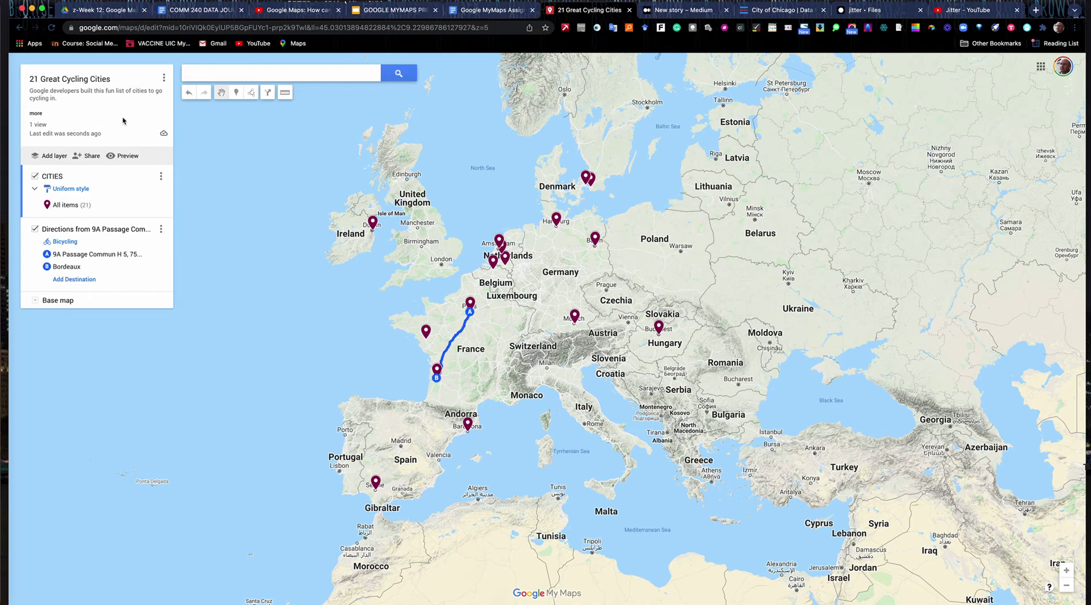
left_click(89, 157)
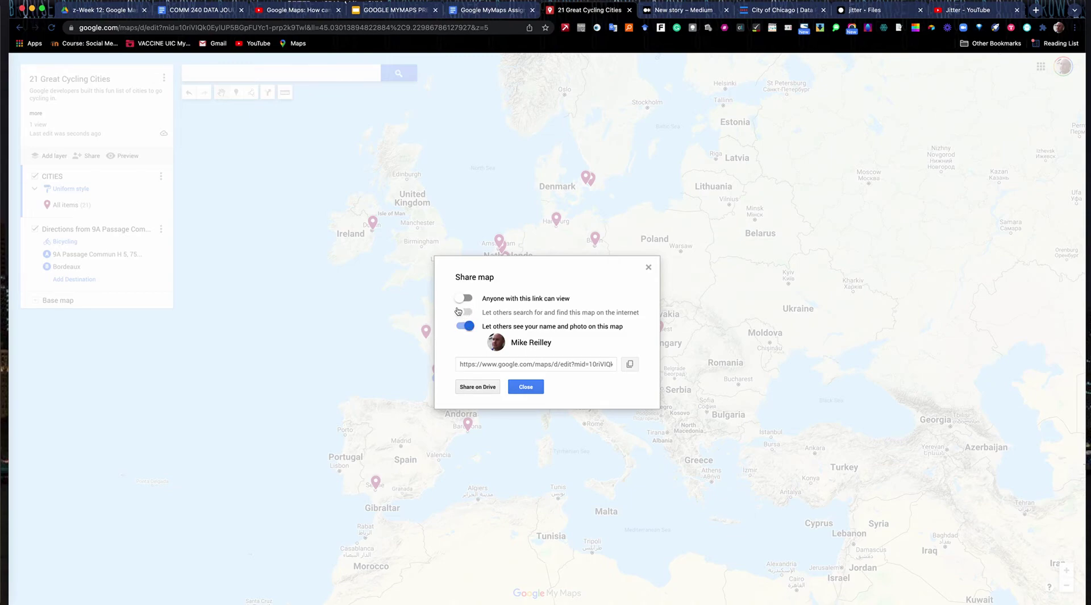
left_click(464, 298)
left_click(464, 312)
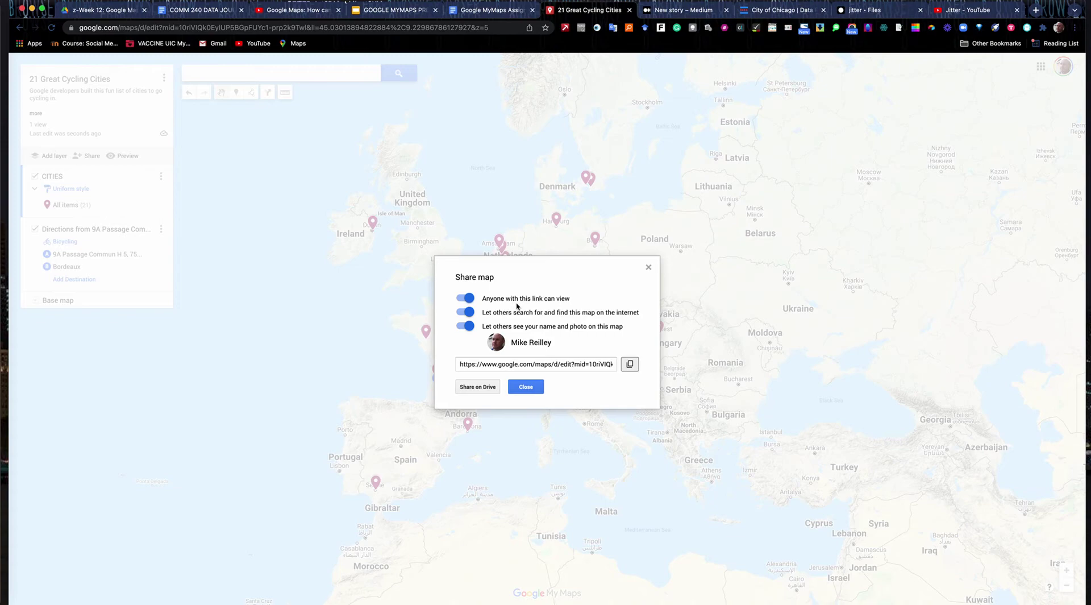
left_click(631, 364)
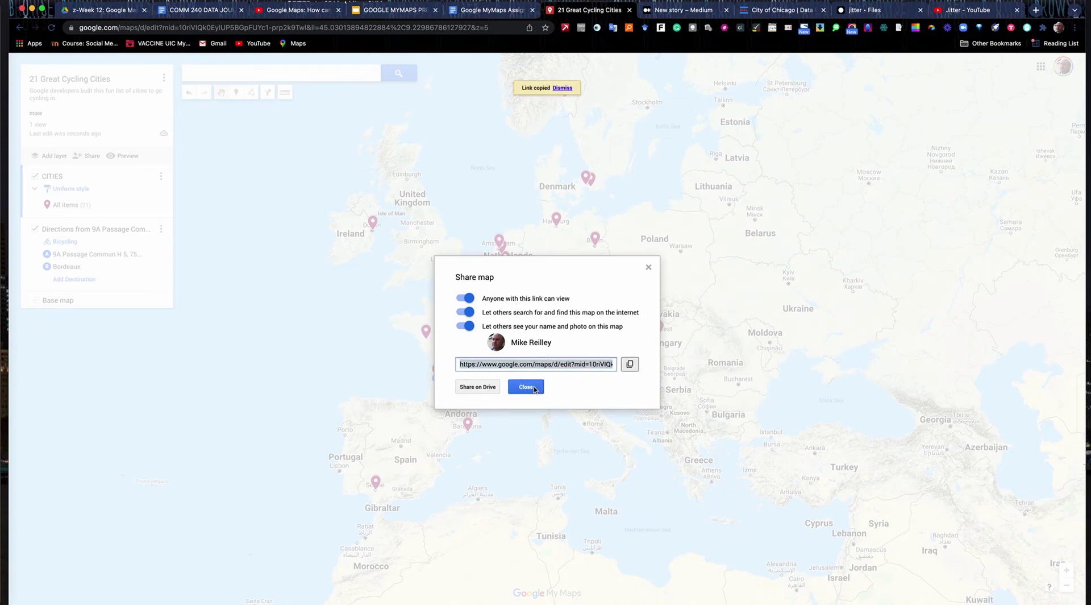
left_click(526, 386)
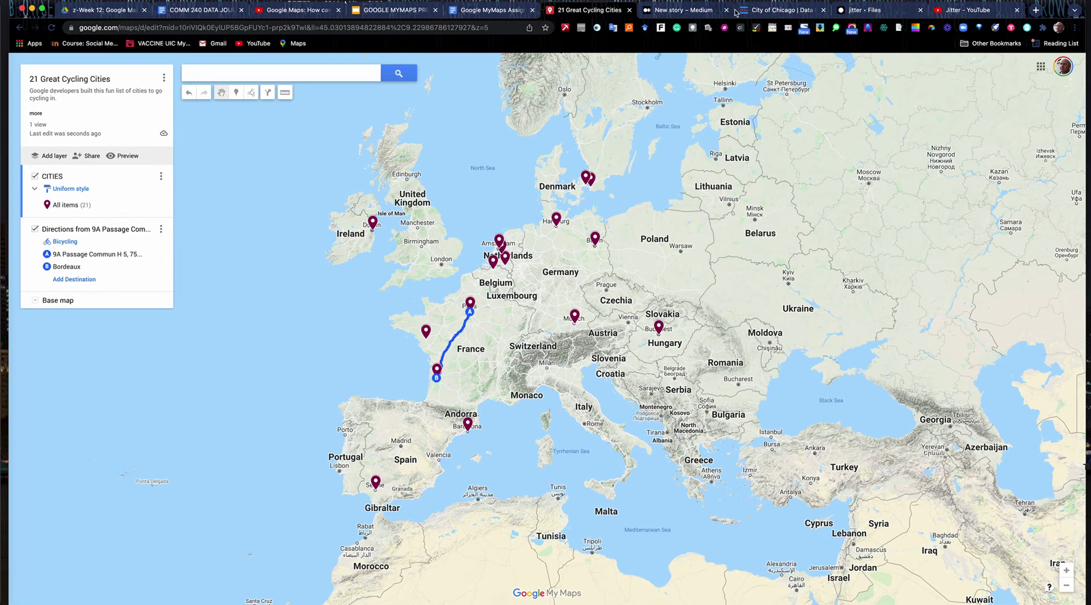
left_click(675, 11)
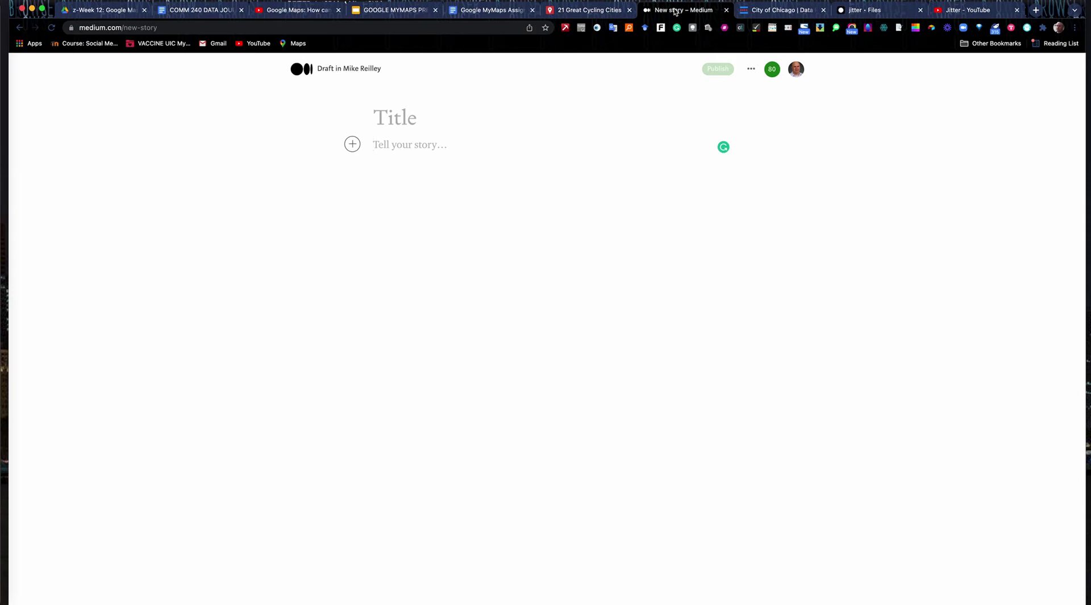
- Title the Medium story 'Maps Practice' and embed the copied map link below it
left_click(416, 116)
type("Map")
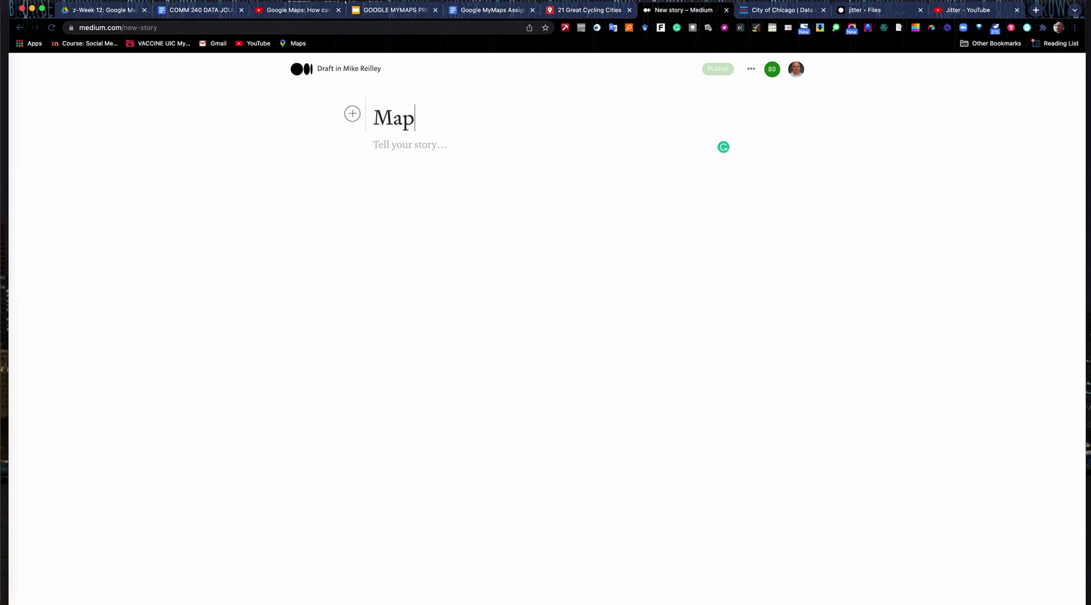
type("s Practice")
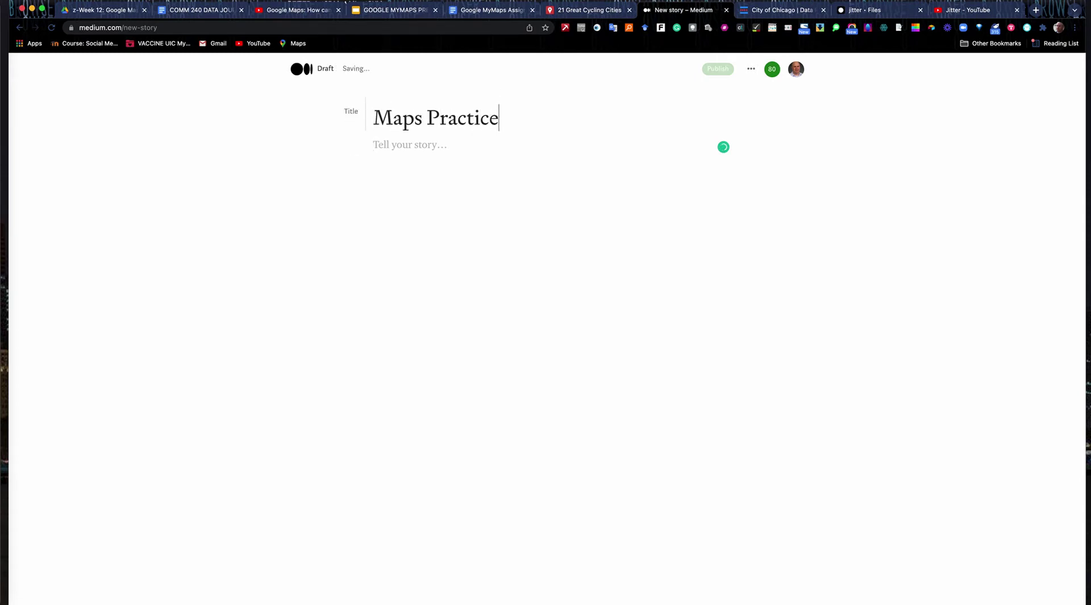
left_click(371, 149)
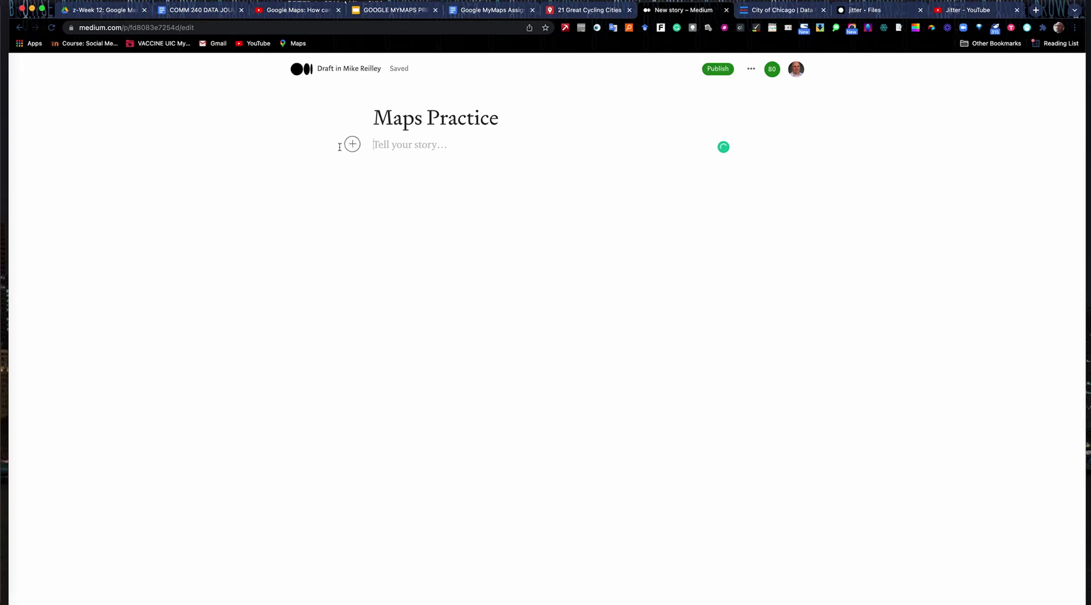
left_click(352, 145)
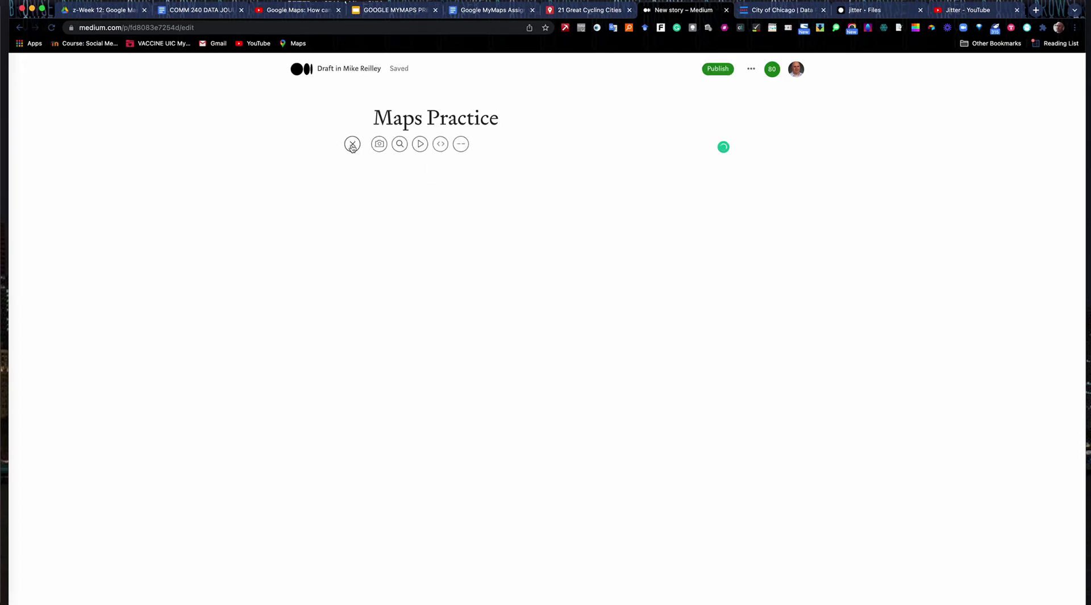
left_click(441, 146)
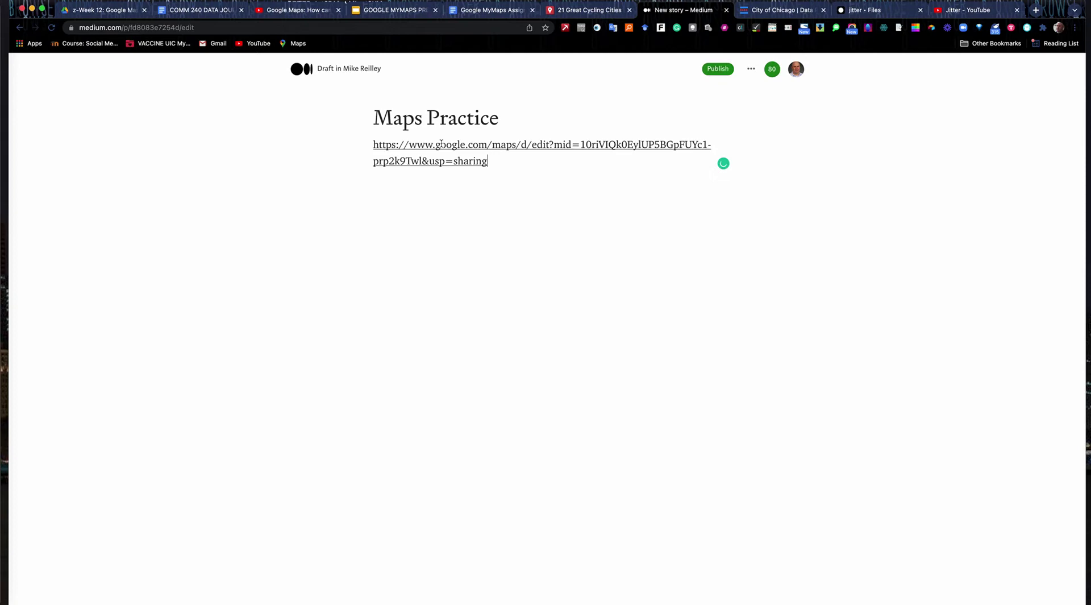
key("Return")
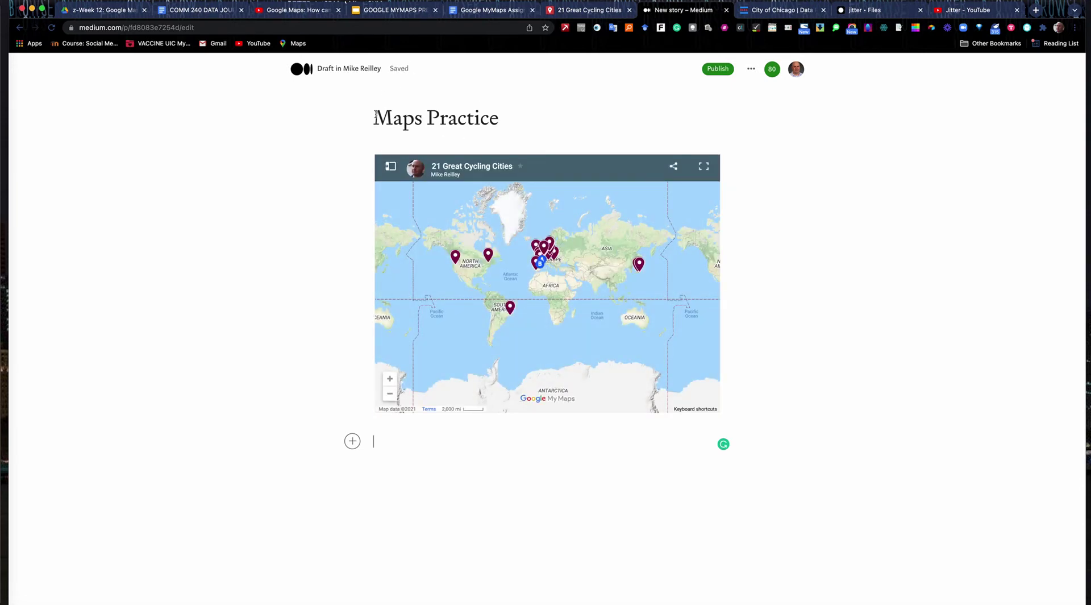
left_click(719, 70)
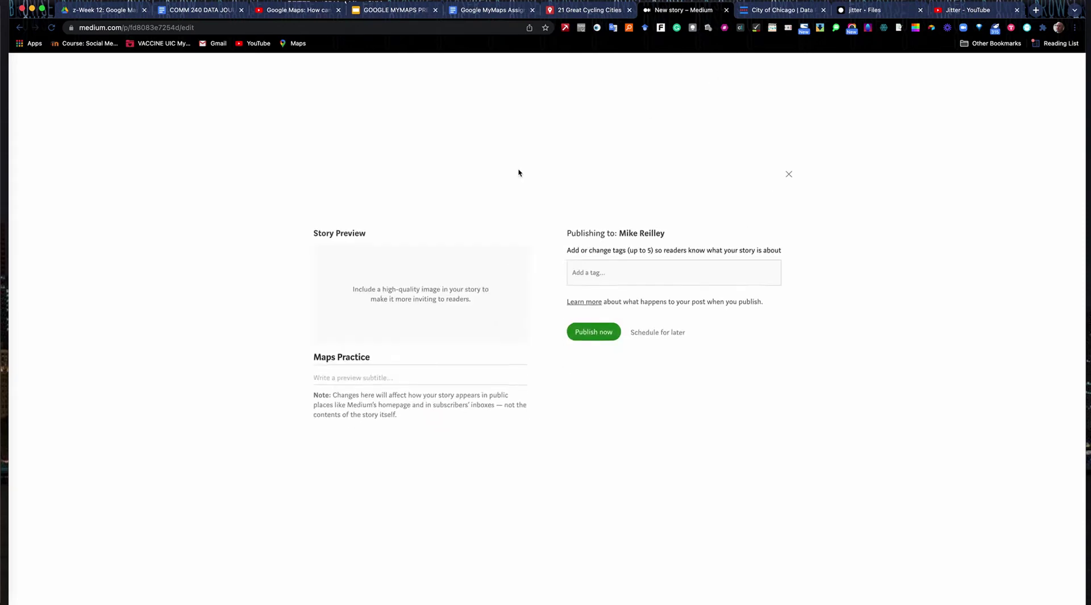
- Publish the story now and dismiss the published confirmation
left_click(609, 329)
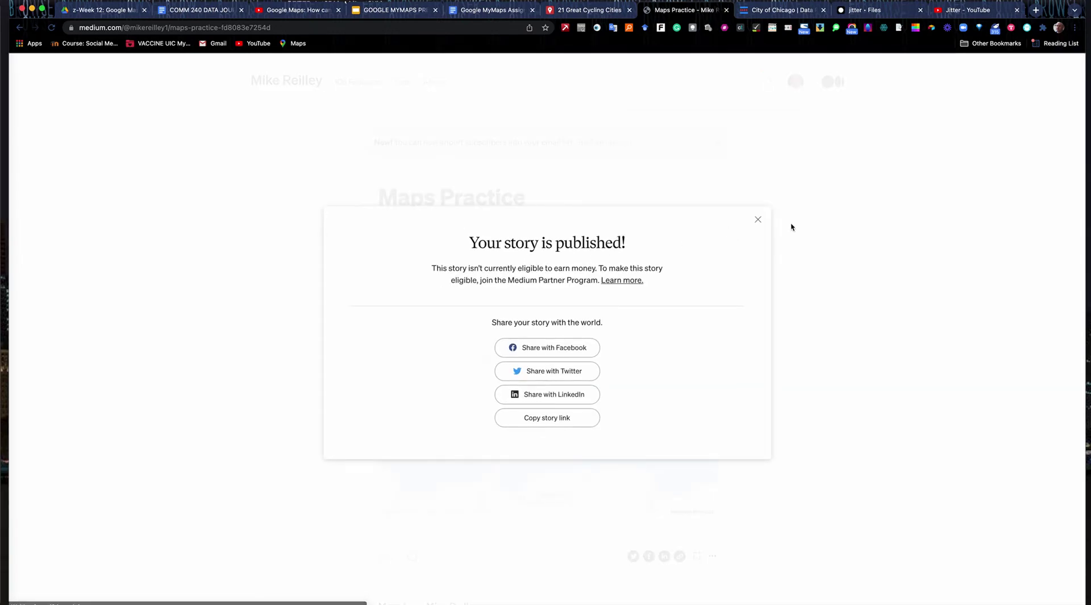
left_click(759, 221)
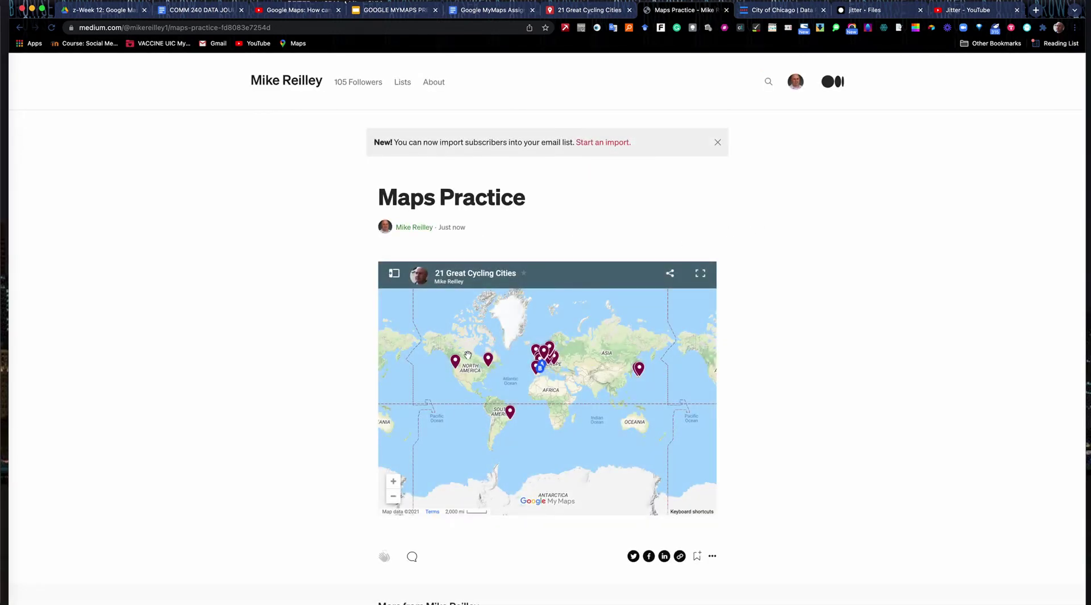
- Check the Montreal and Seville pins on the embedded map and centre it on Europe
left_click(488, 361)
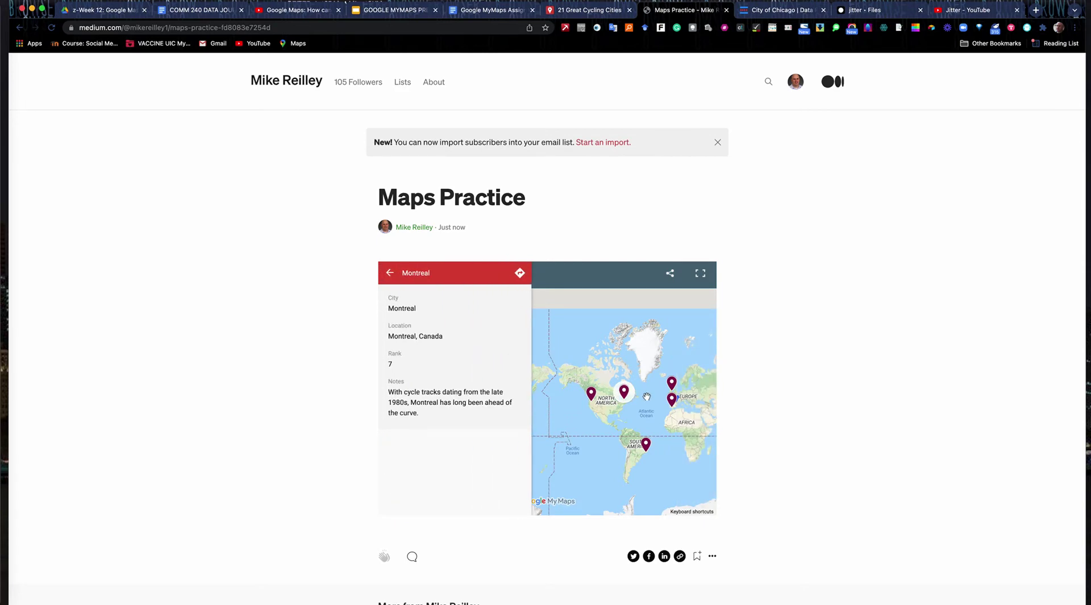
left_click(672, 399)
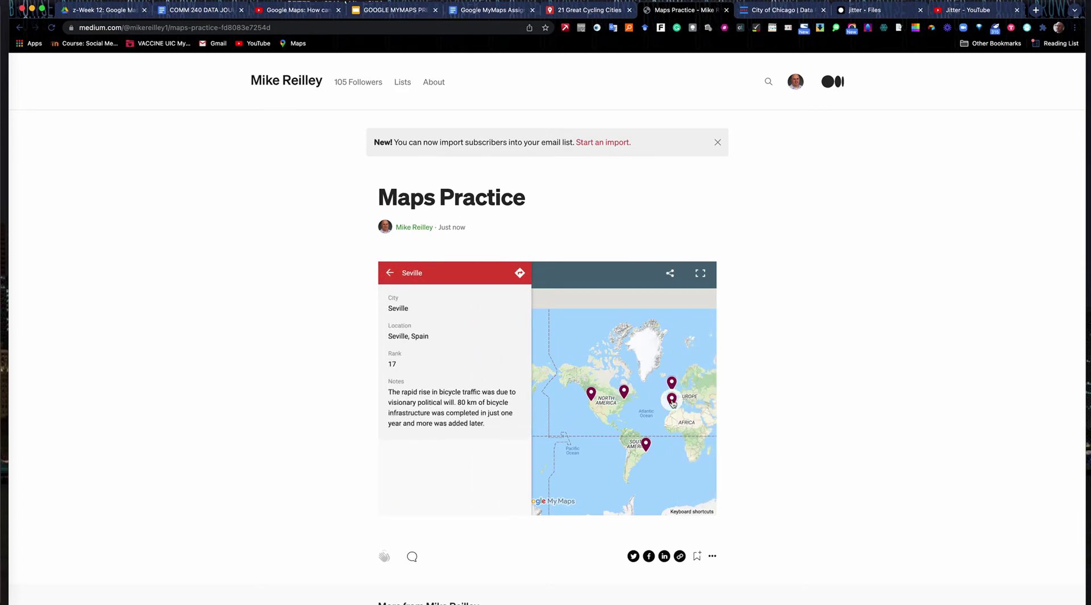
left_click(390, 273)
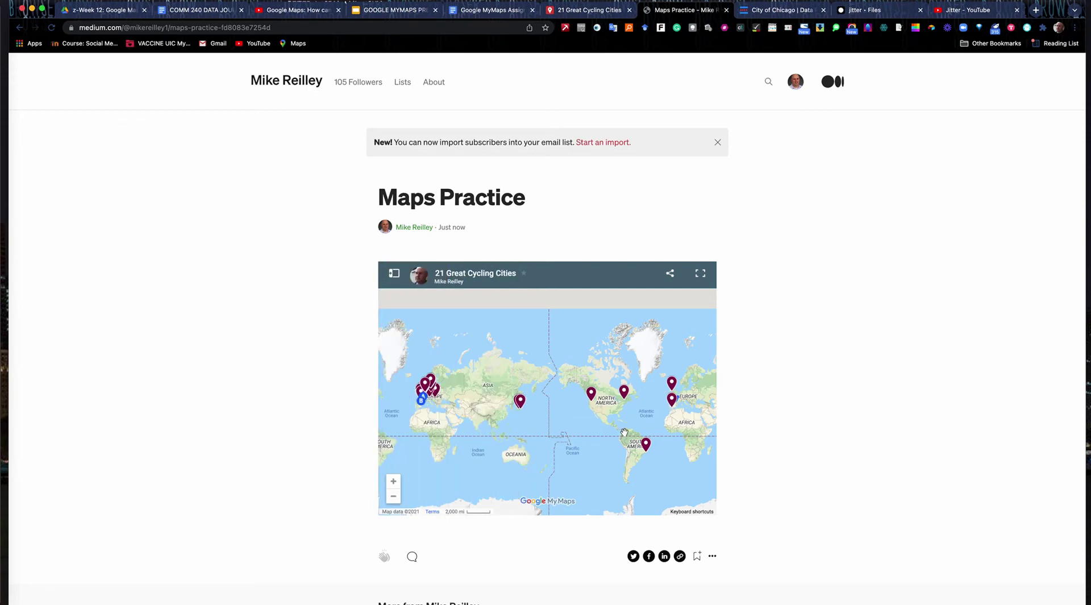
left_click(393, 482)
left_click(393, 482)
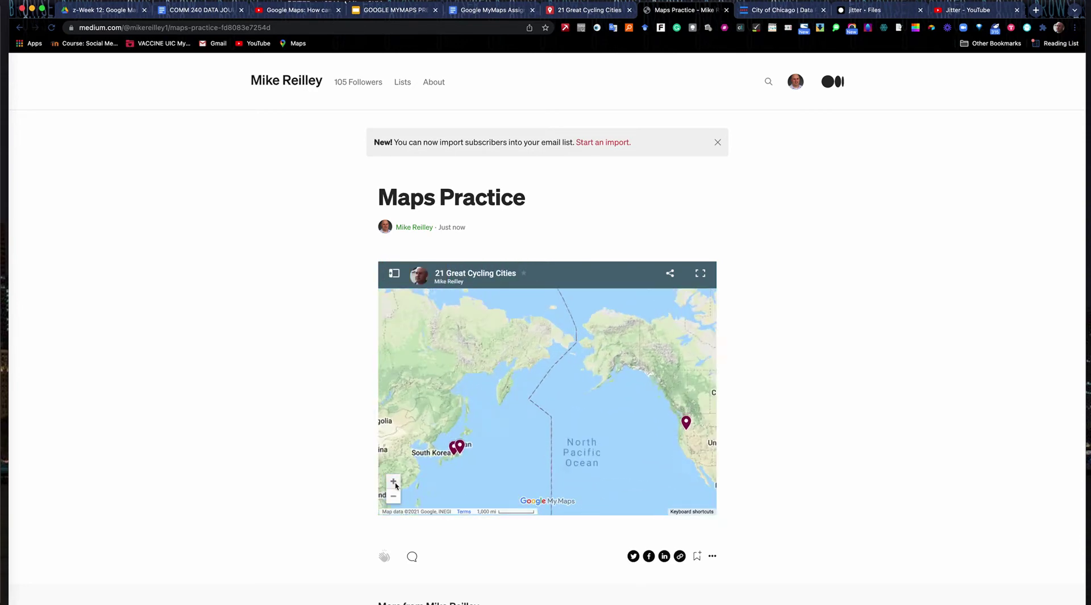
left_click_drag(644, 481, 278, 467)
left_click_drag(539, 455, 436, 462)
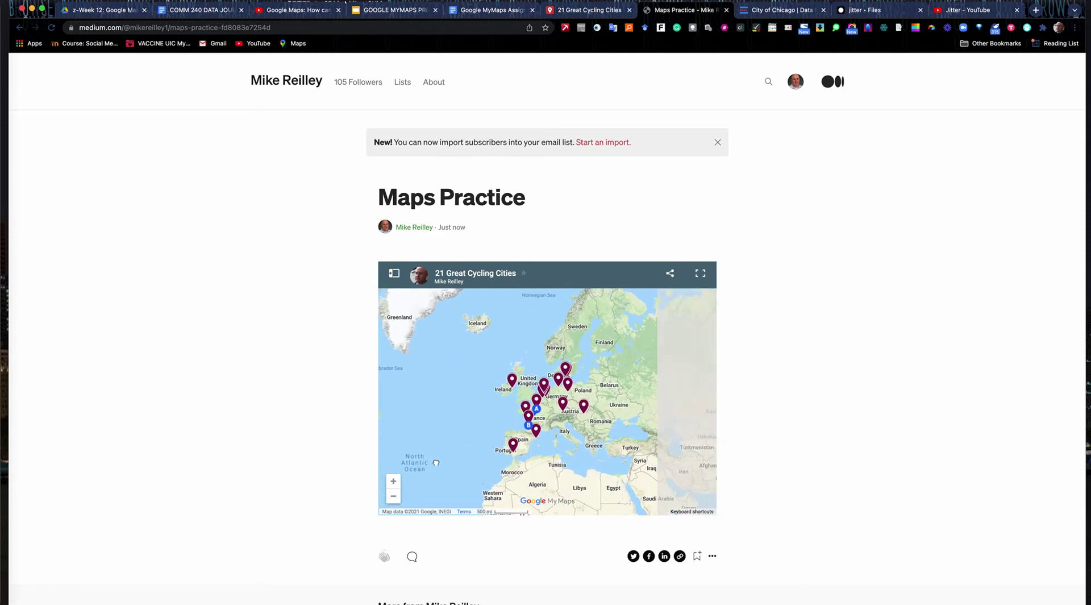
- Browse the Dublin pin's photos, then start a new story from the account menu
left_click(502, 382)
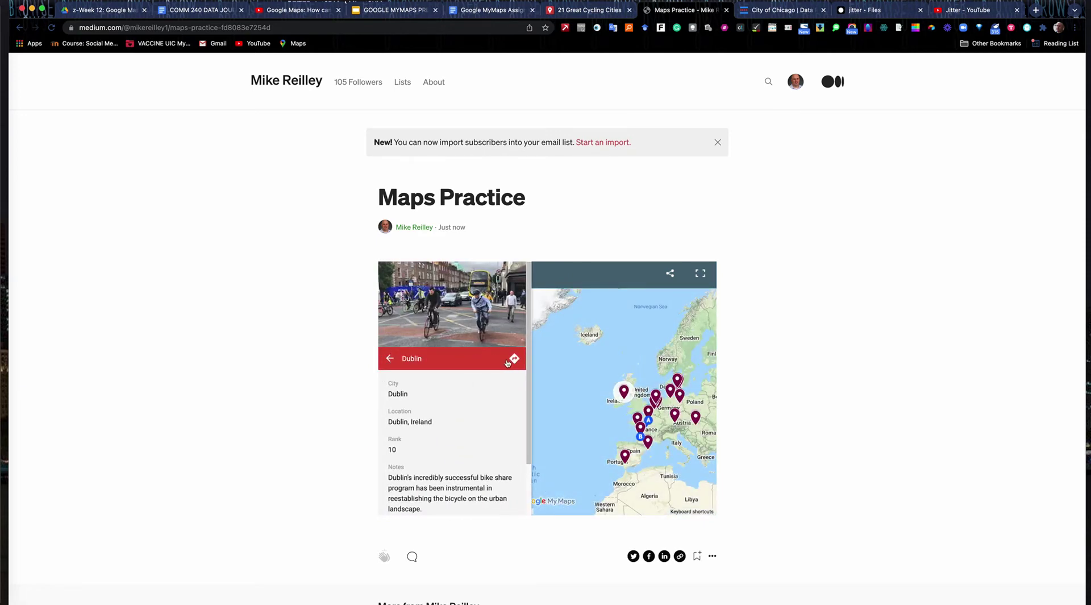
scroll(470, 388, "down", 2)
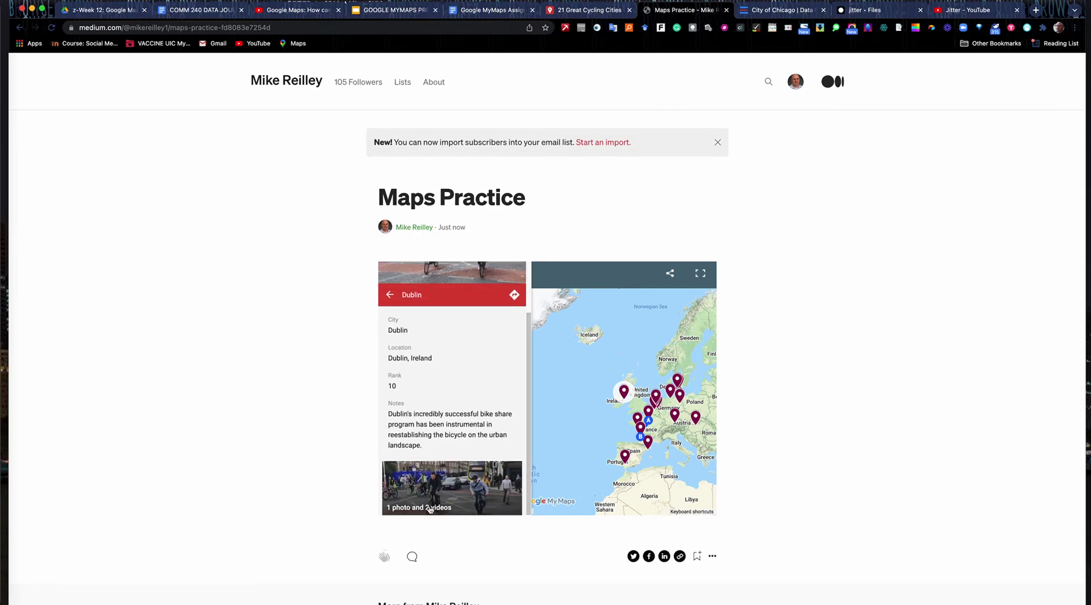
left_click(430, 509)
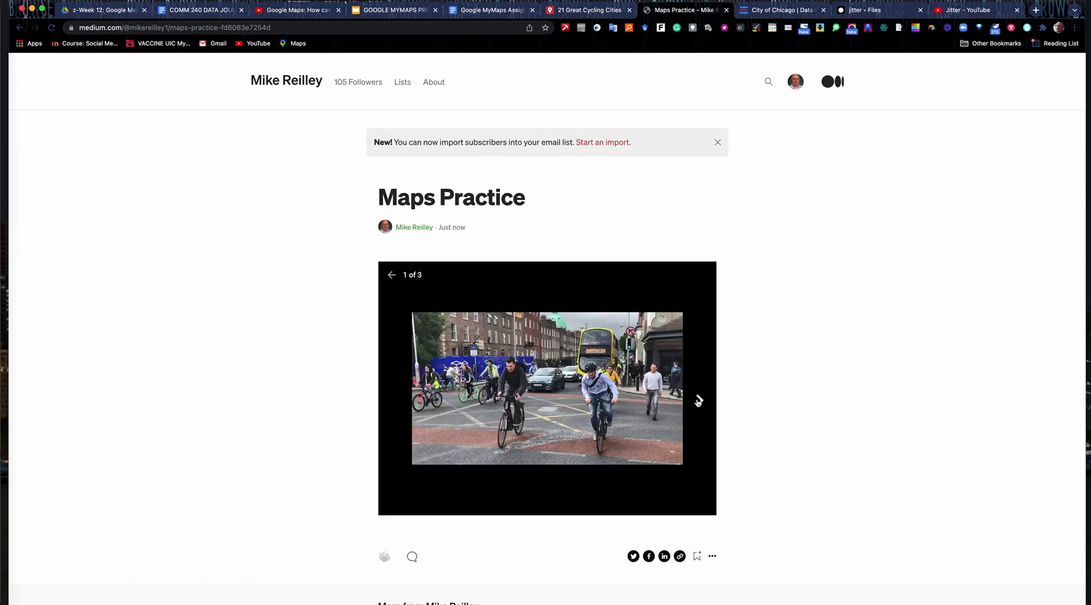
left_click(699, 401)
left_click(699, 401)
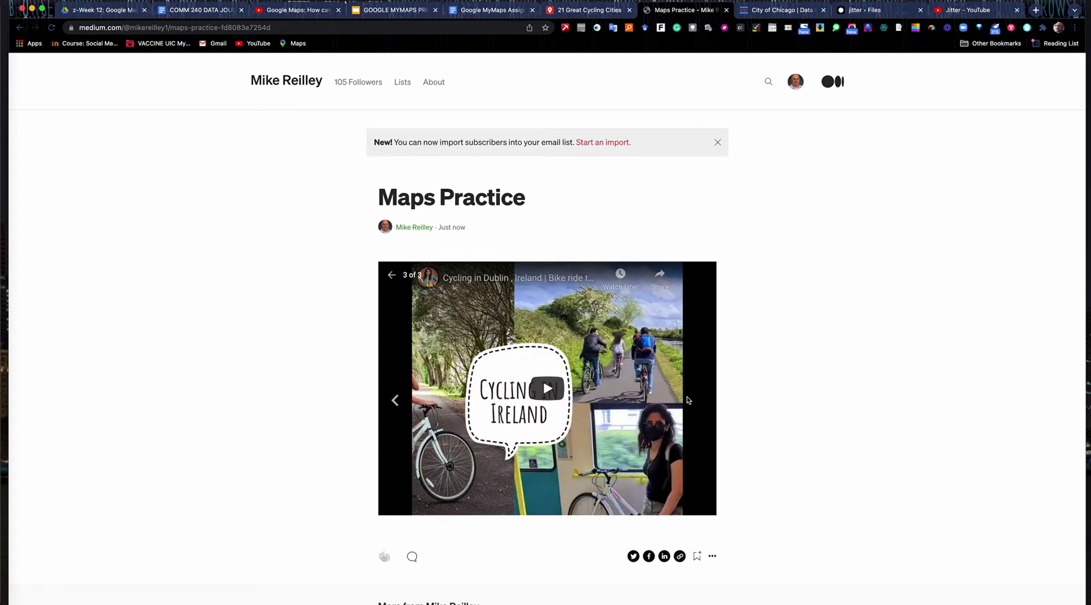
left_click(392, 280)
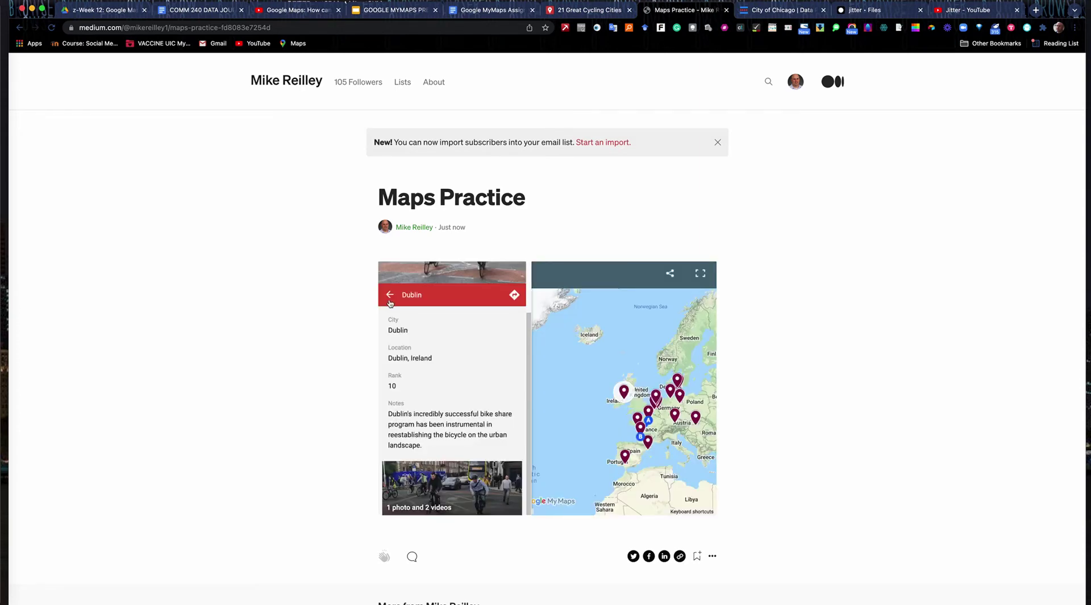
left_click(394, 295)
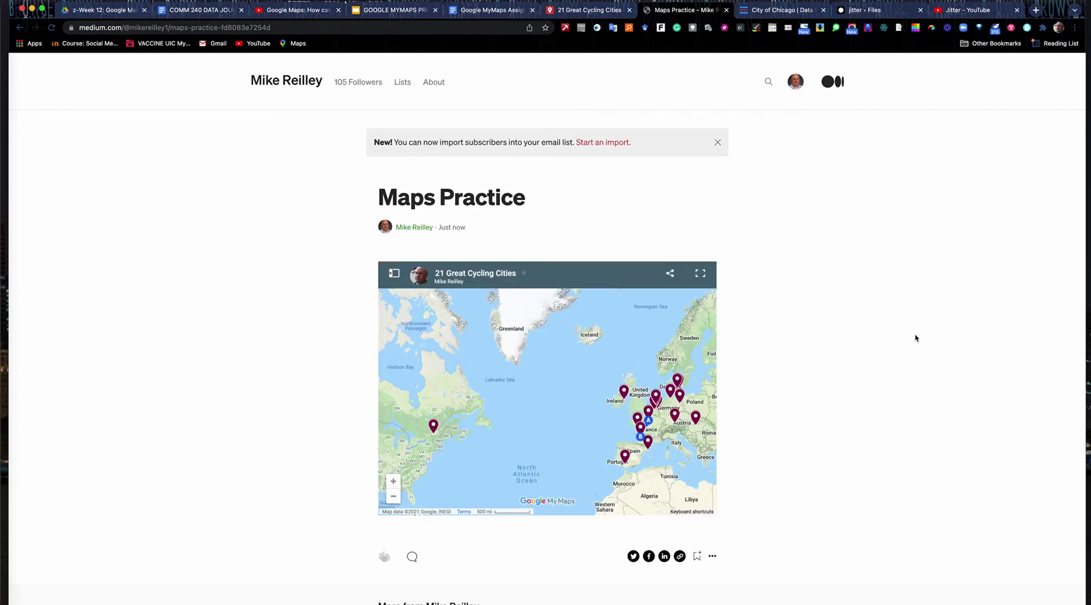
left_click(804, 88)
left_click(767, 164)
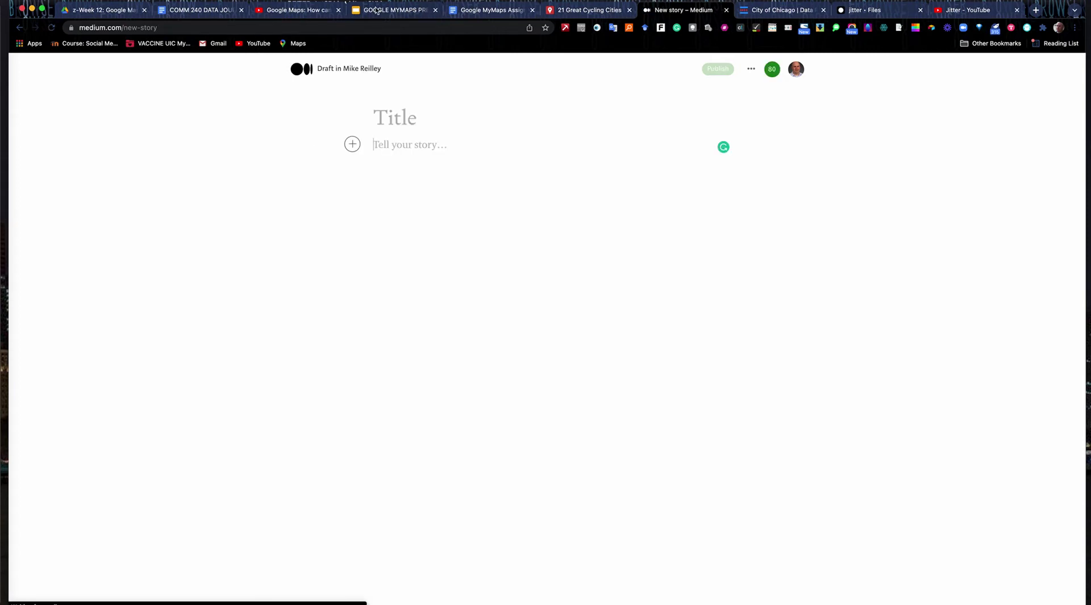
- Return from the tutorial video to the '21 Great Cycling Cities' map and select its address
left_click(277, 10)
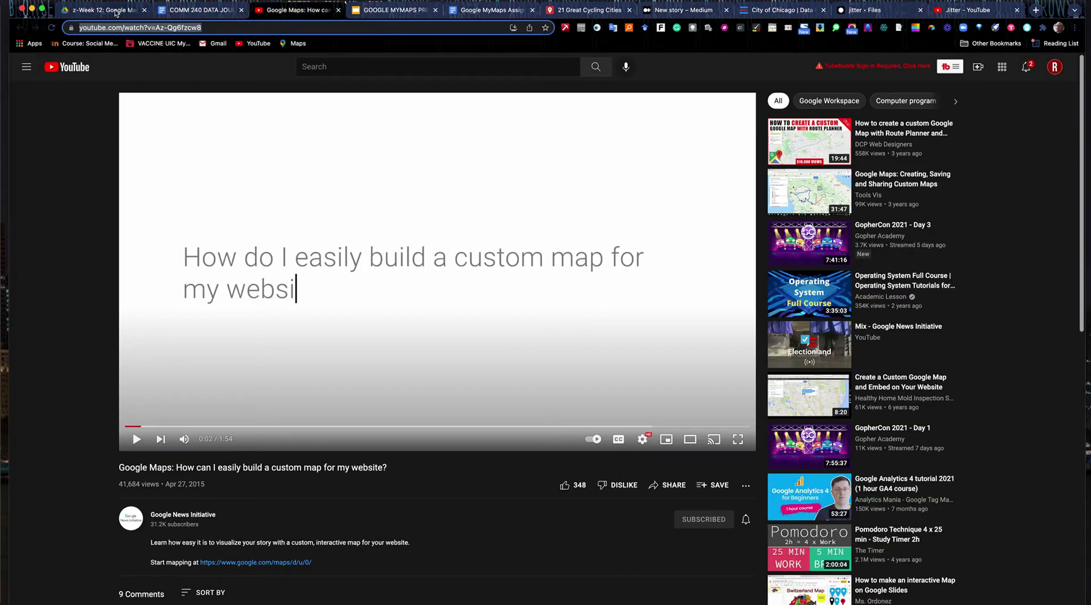
left_click(588, 10)
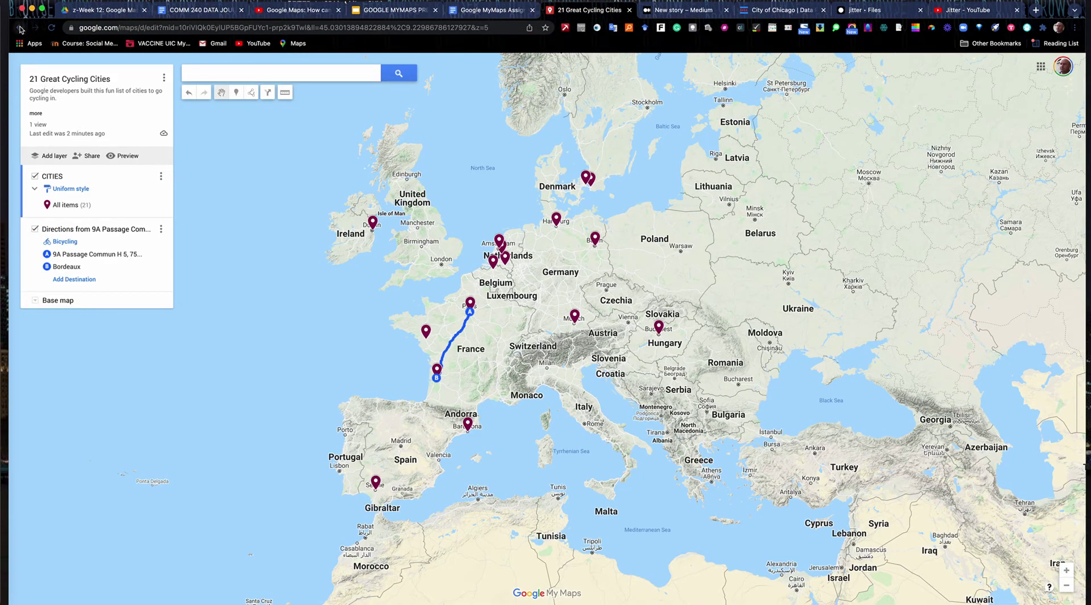
left_click(122, 28)
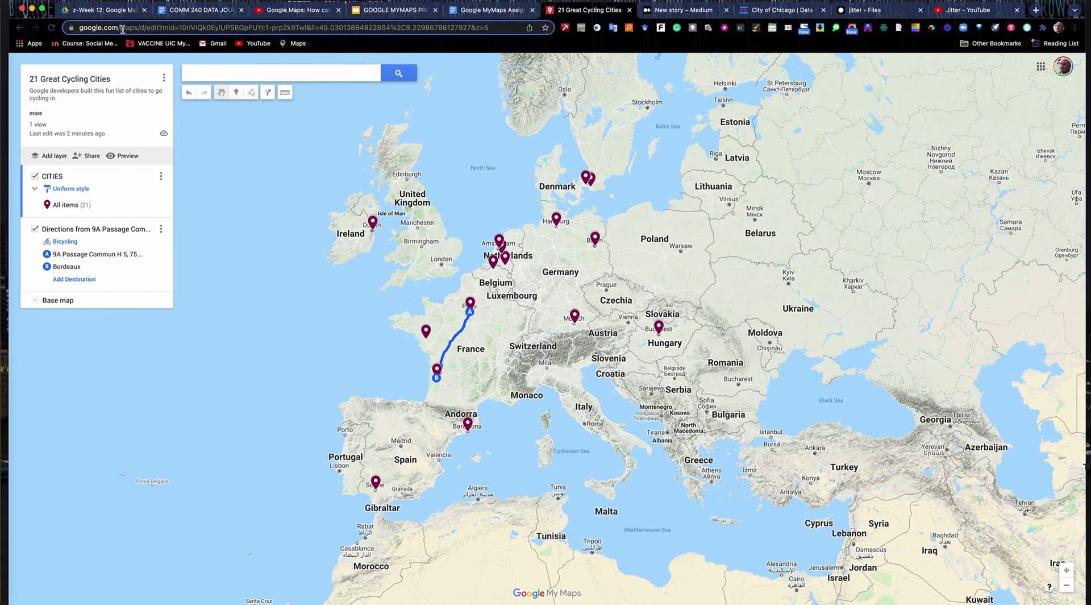
- Go to mymaps.google.com and create a new blank map
type("mymaps.google.com")
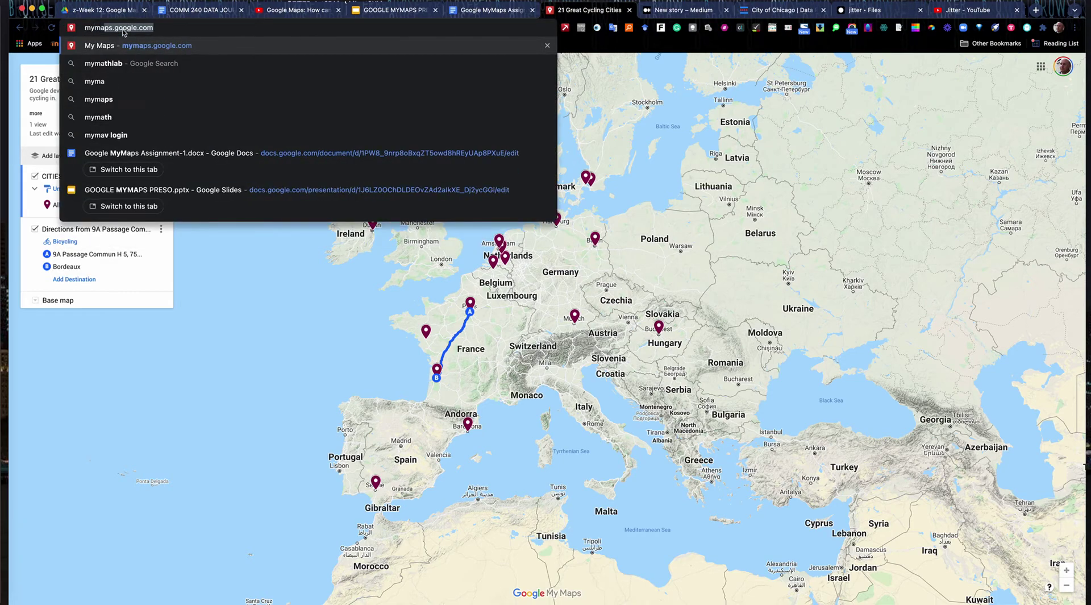
key("Return")
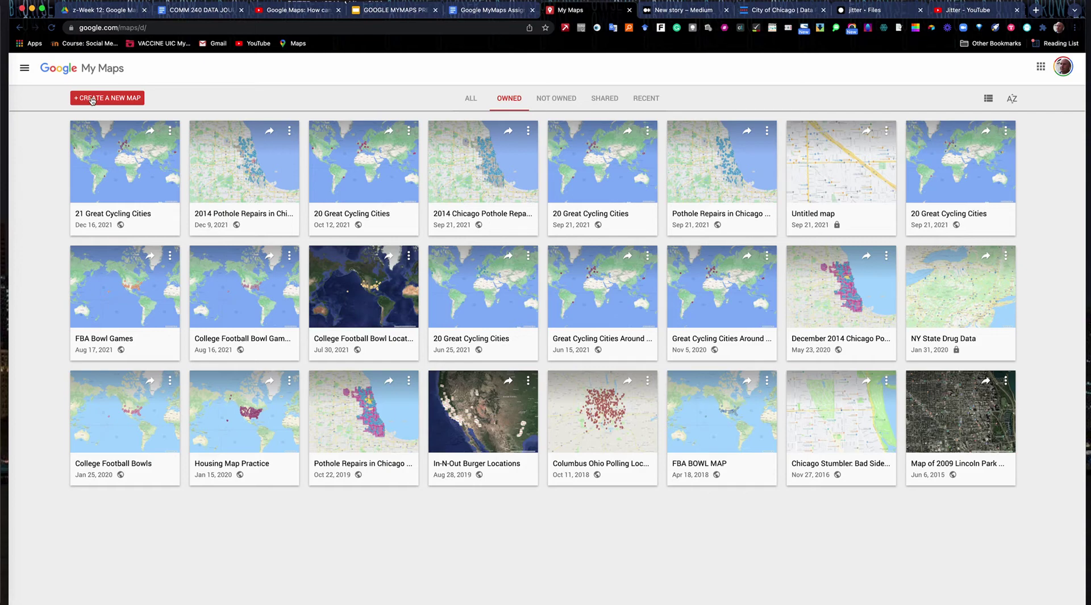
left_click(92, 100)
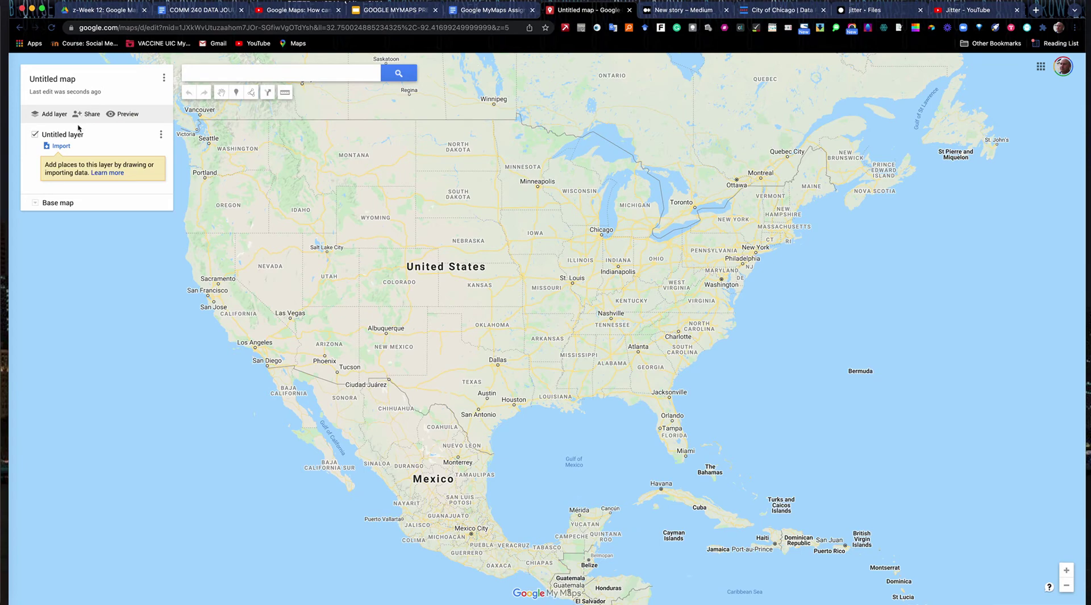
- Rename the untitled layer to POTHOLES
left_click(162, 135)
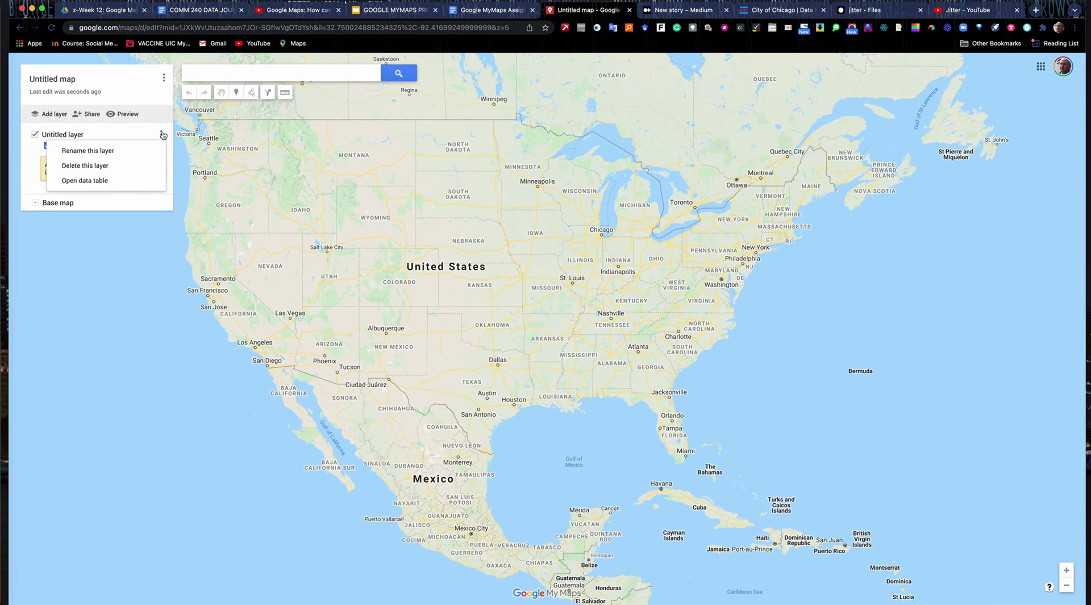
left_click(120, 149)
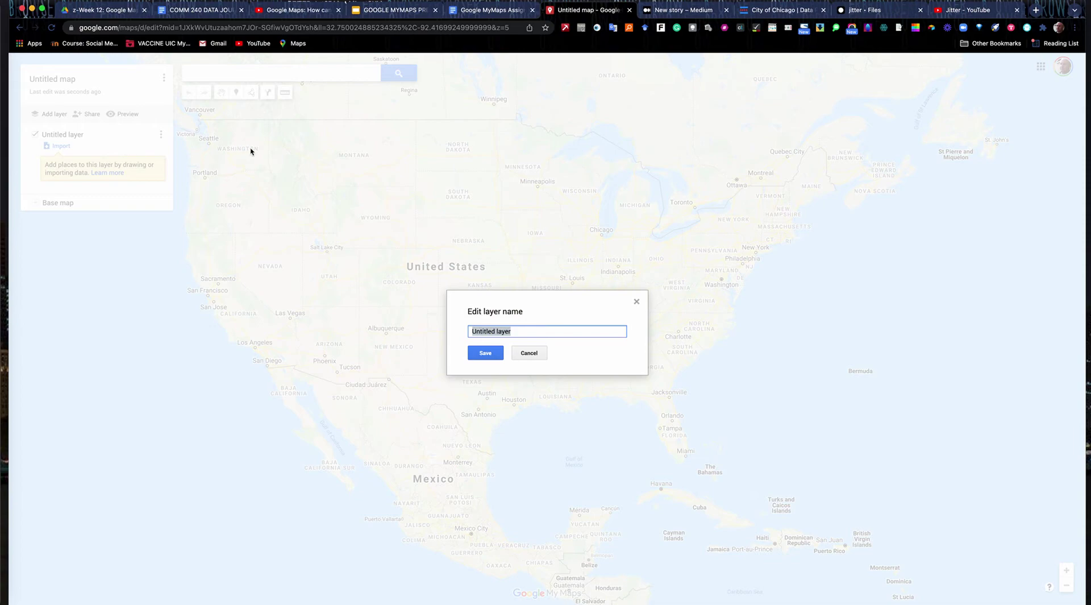
type("POTHOLES")
left_click(484, 352)
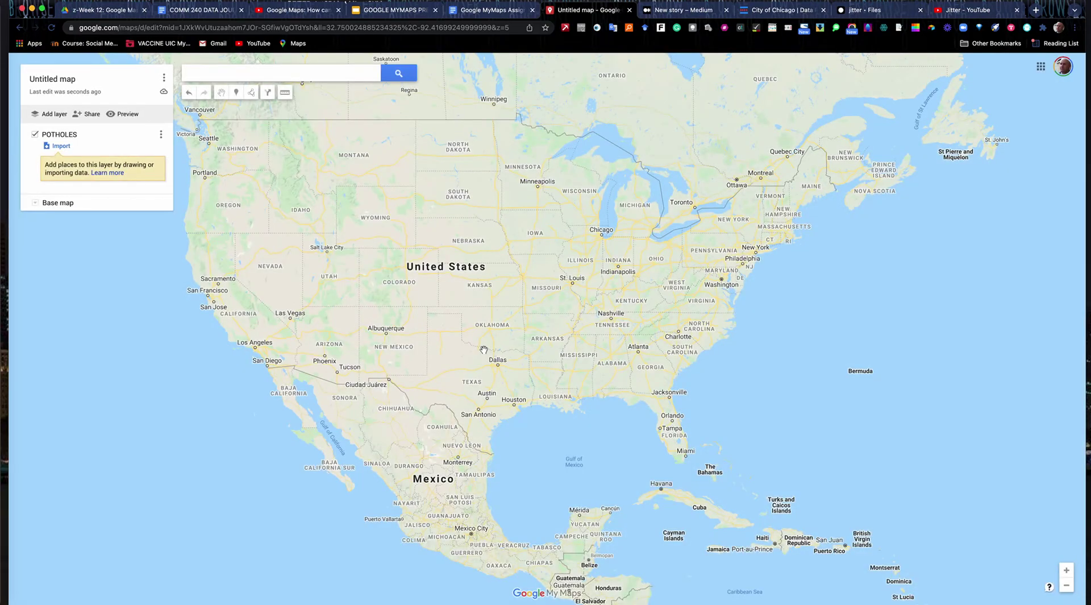
- Upload Potholes_Patched_-_Last_Seven_Days-3.csv into the POTHOLES layer
left_click(62, 147)
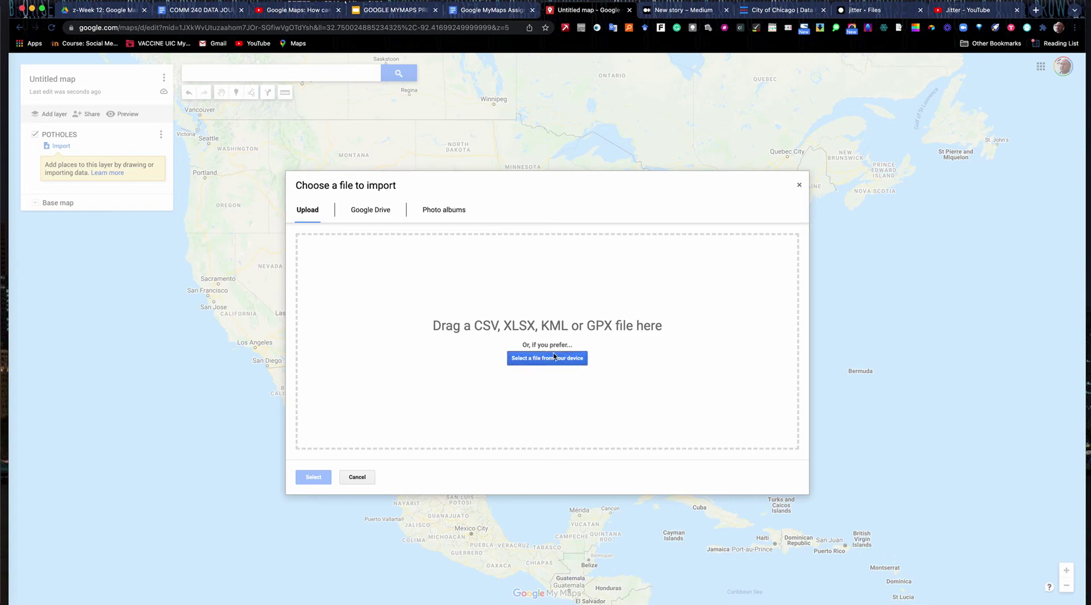
left_click(554, 356)
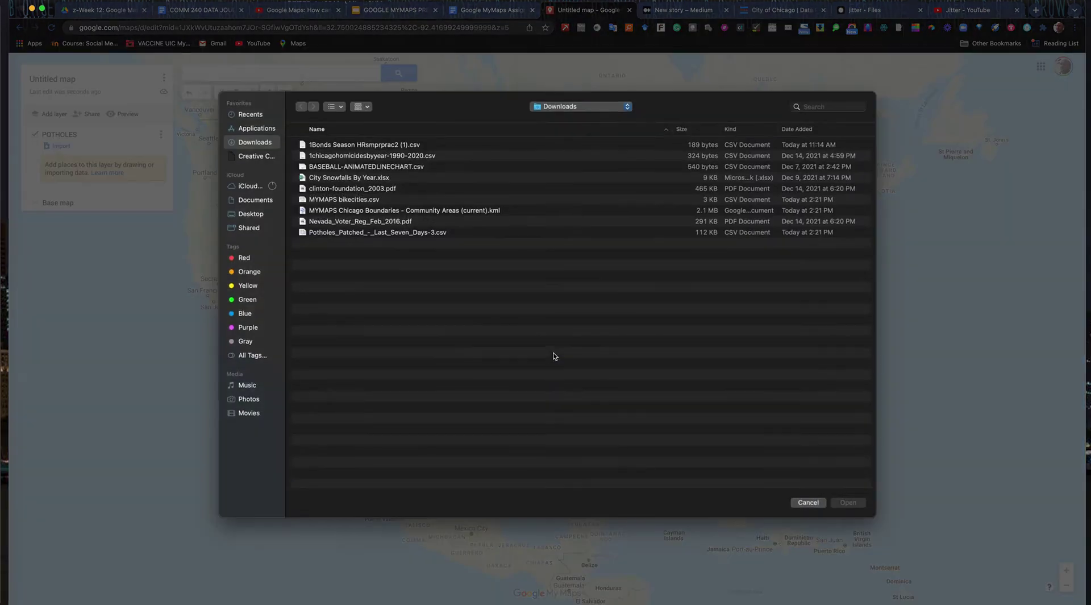
left_click(333, 233)
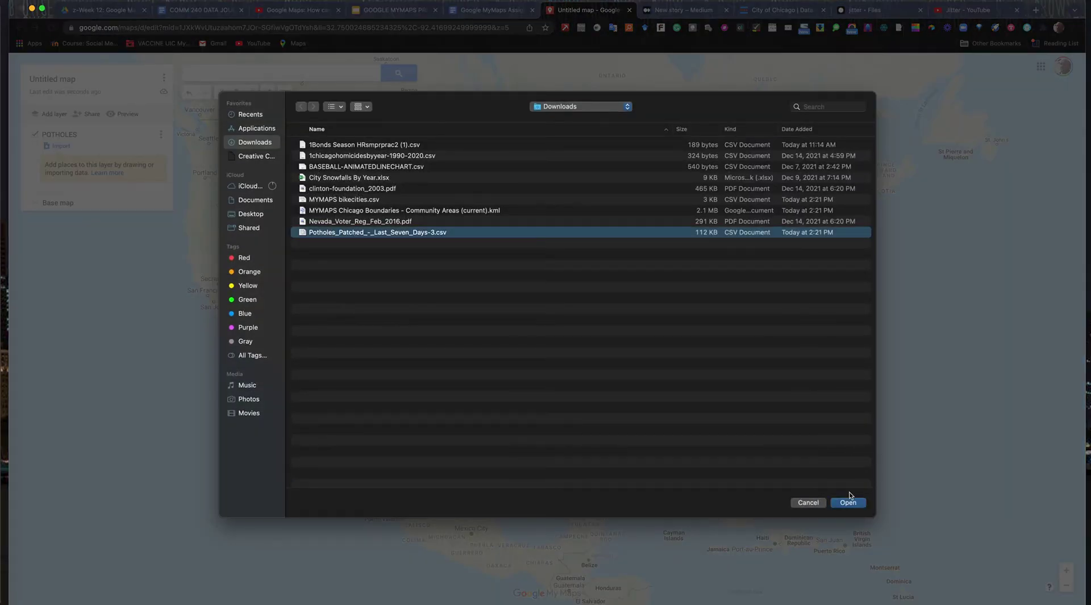
left_click(849, 502)
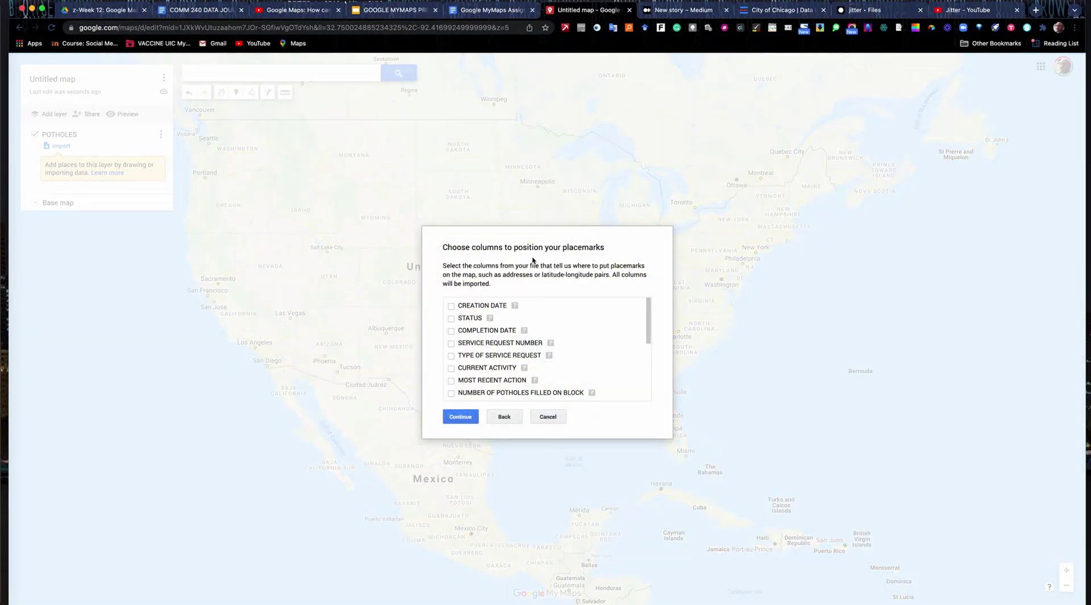
- Place the pothole markers by LATITUDE and LONGITUDE and title them by STREET ADDRESS
scroll(495, 326, "down", 1)
scroll(495, 326, "down", 5)
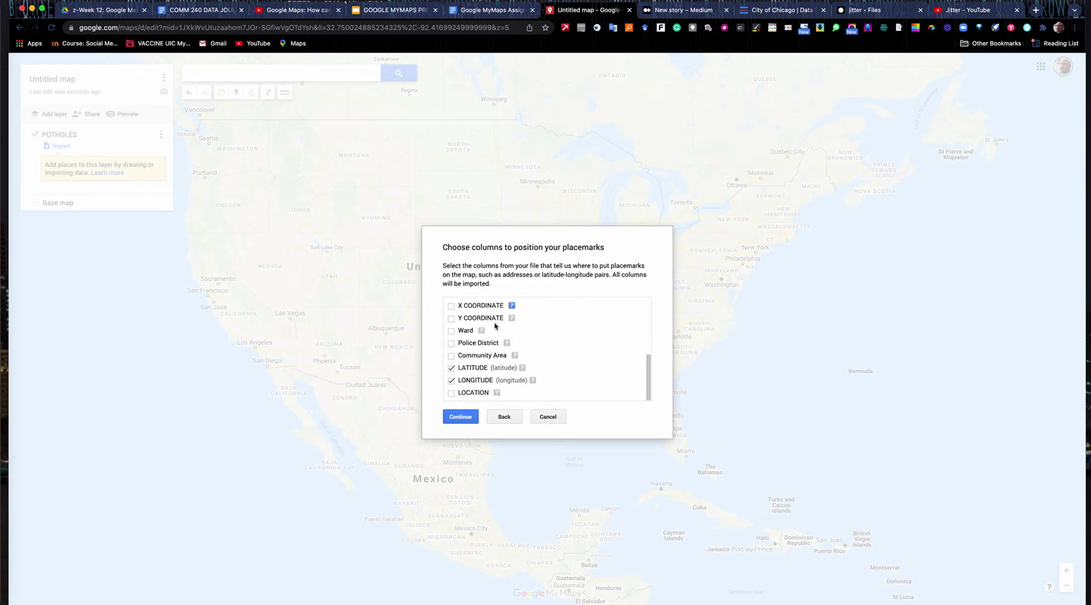
scroll(514, 308, "up", 5)
scroll(515, 310, "down", 3)
scroll(515, 310, "down", 2)
left_click(458, 417)
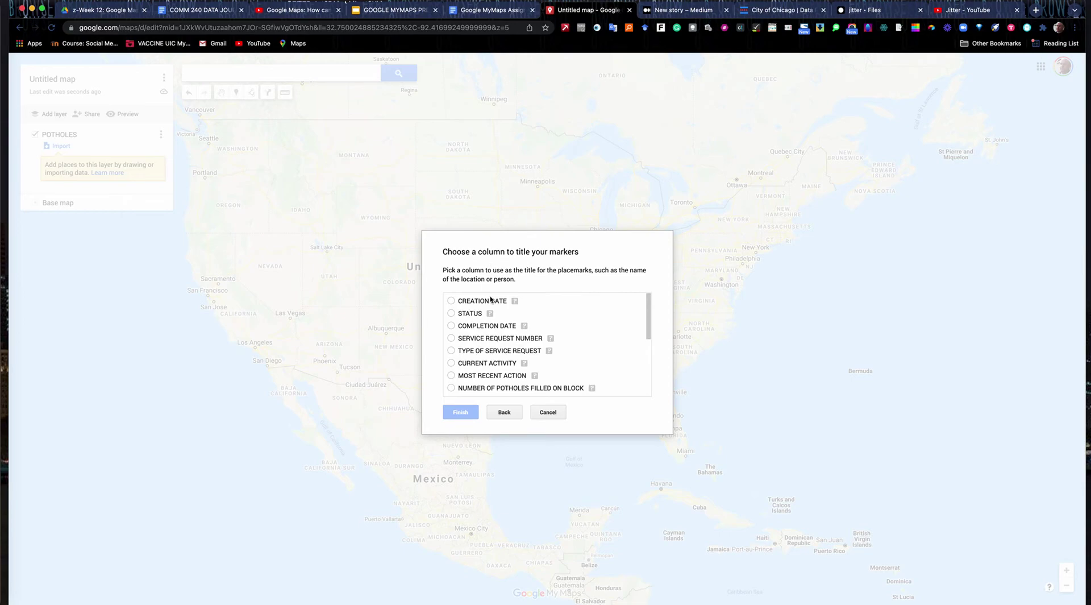
scroll(488, 321, "down", 4)
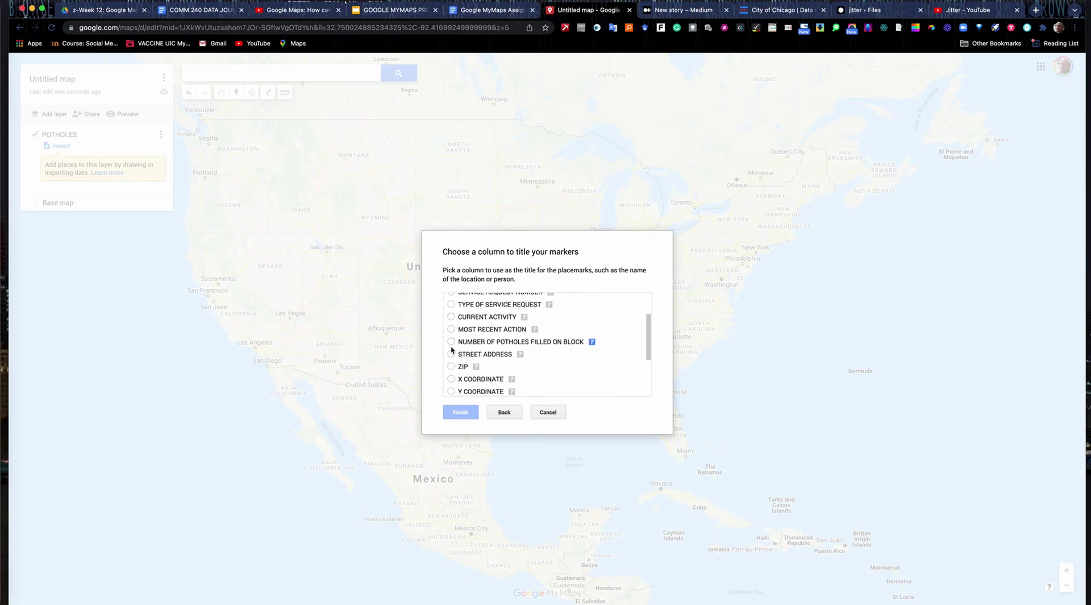
left_click(451, 354)
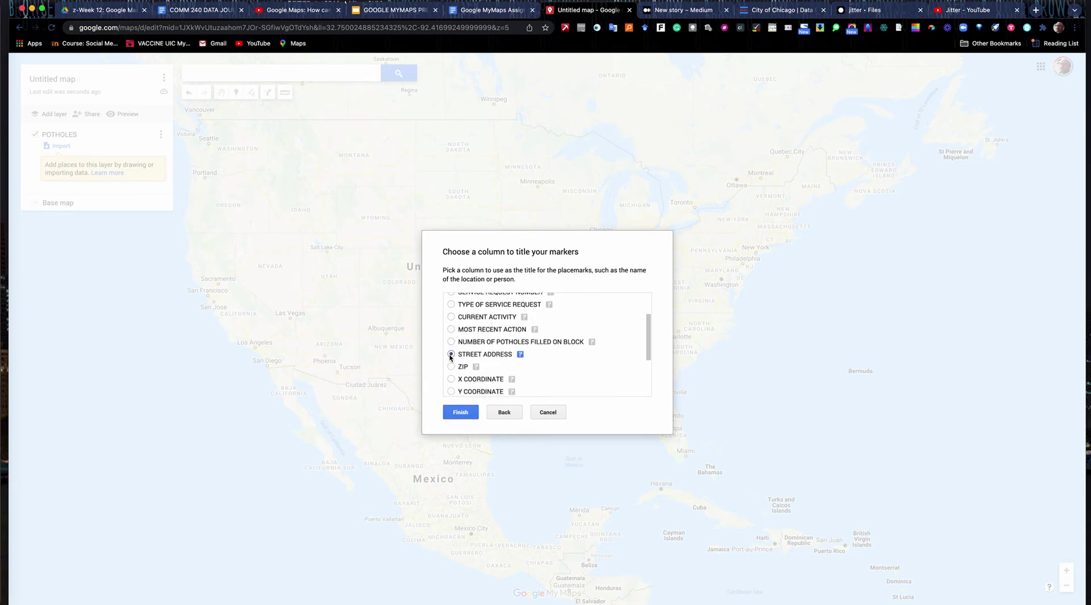
left_click(460, 412)
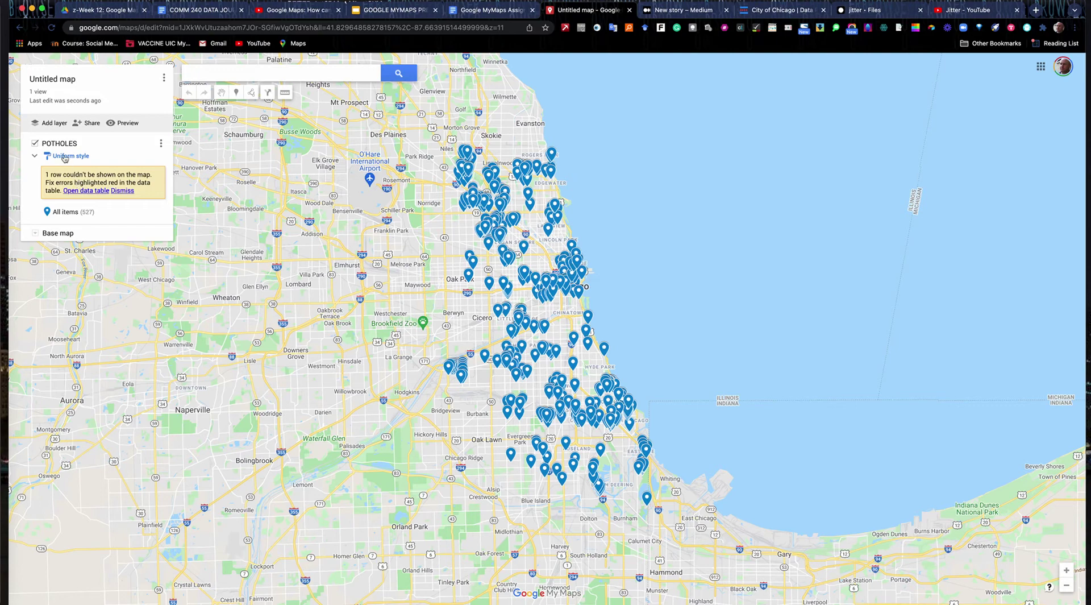
- Add a second layer and rename it Neighborhoods
left_click(55, 124)
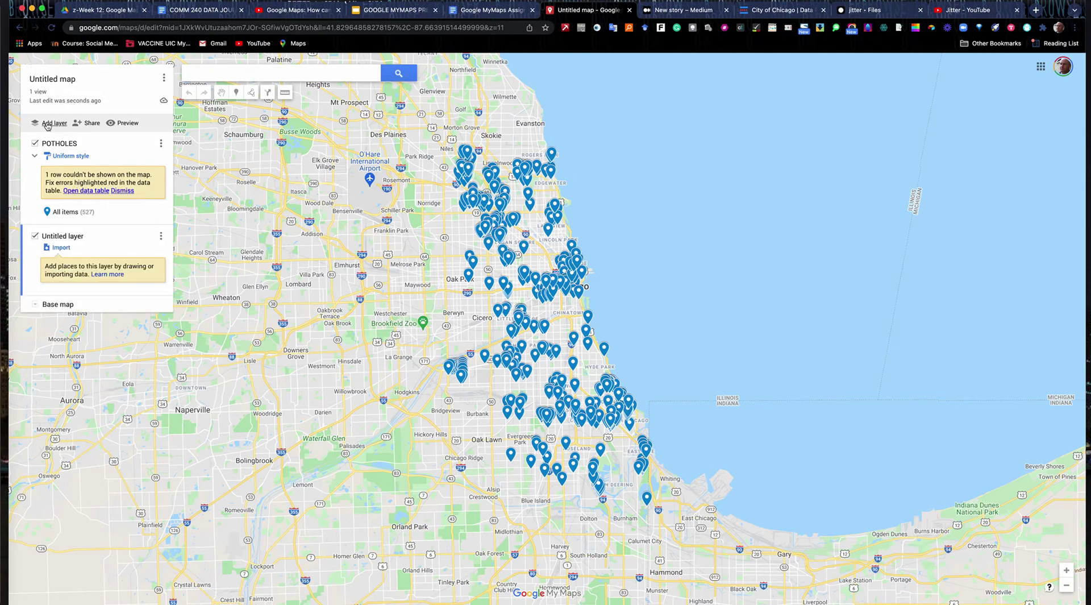
left_click(161, 239)
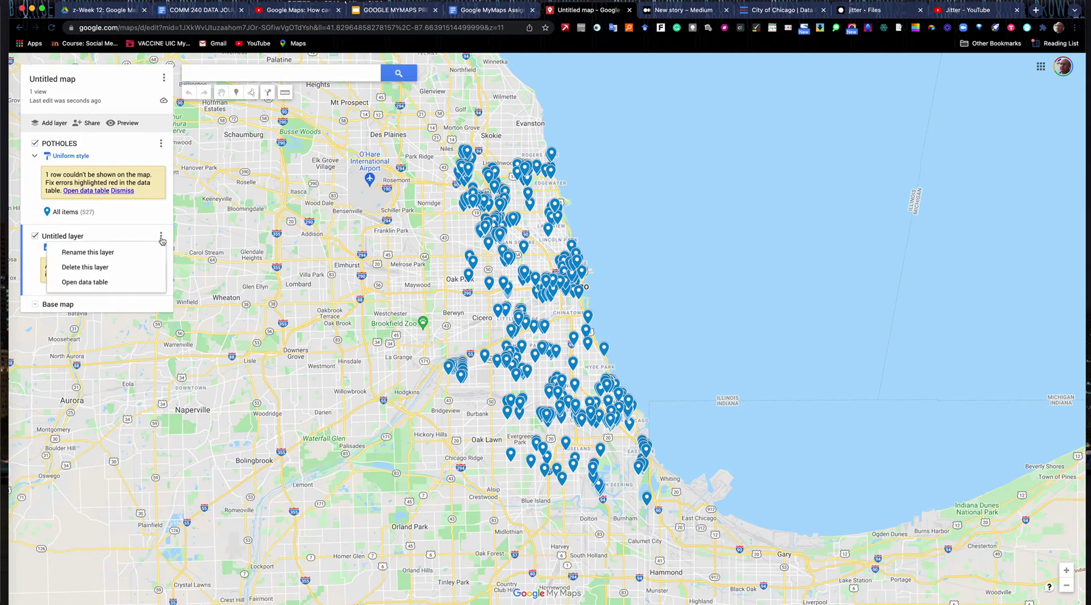
left_click(150, 251)
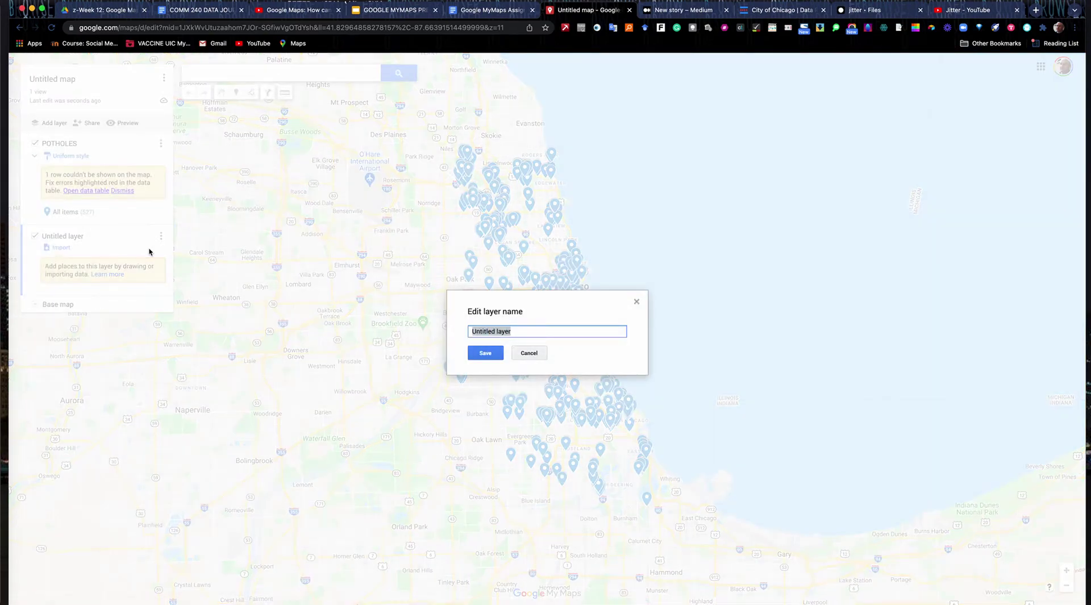
type("Neighborhoods")
left_click(486, 353)
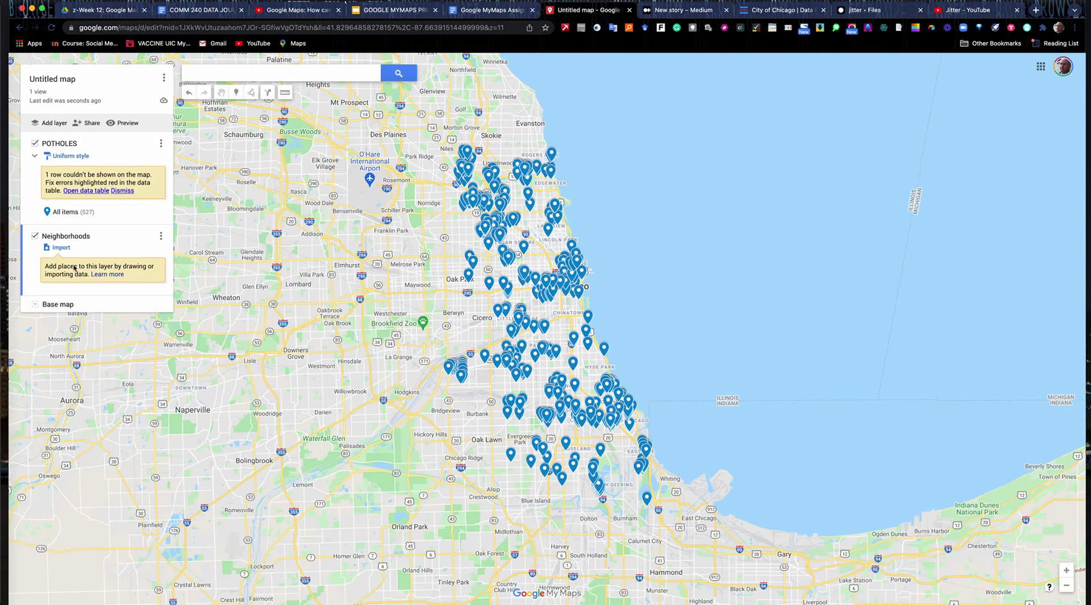
- Import the Chicago community areas boundaries KML into the Neighborhoods layer
left_click(61, 247)
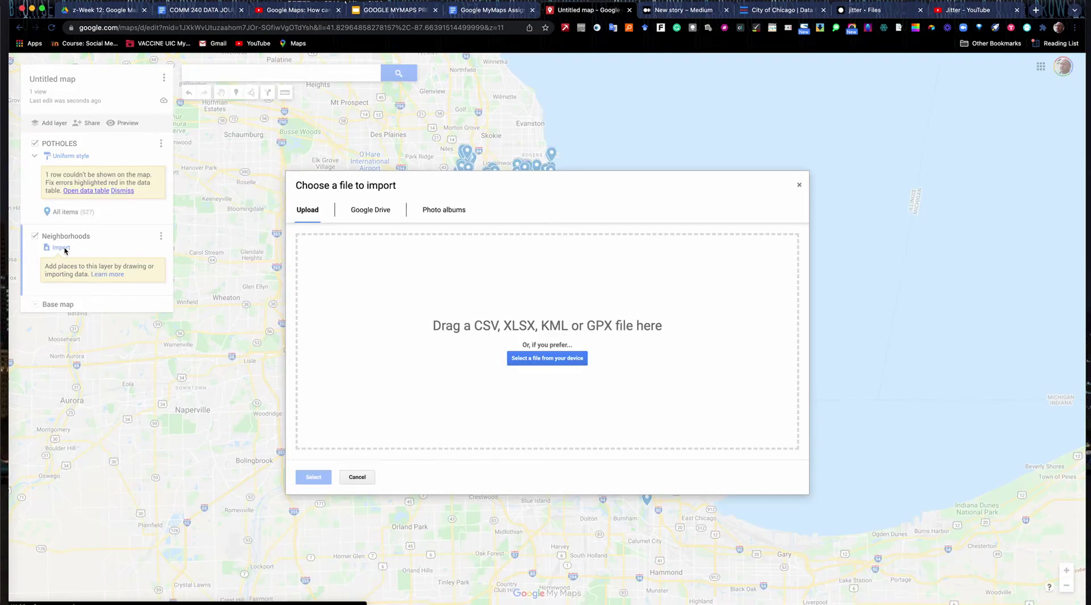
left_click(545, 361)
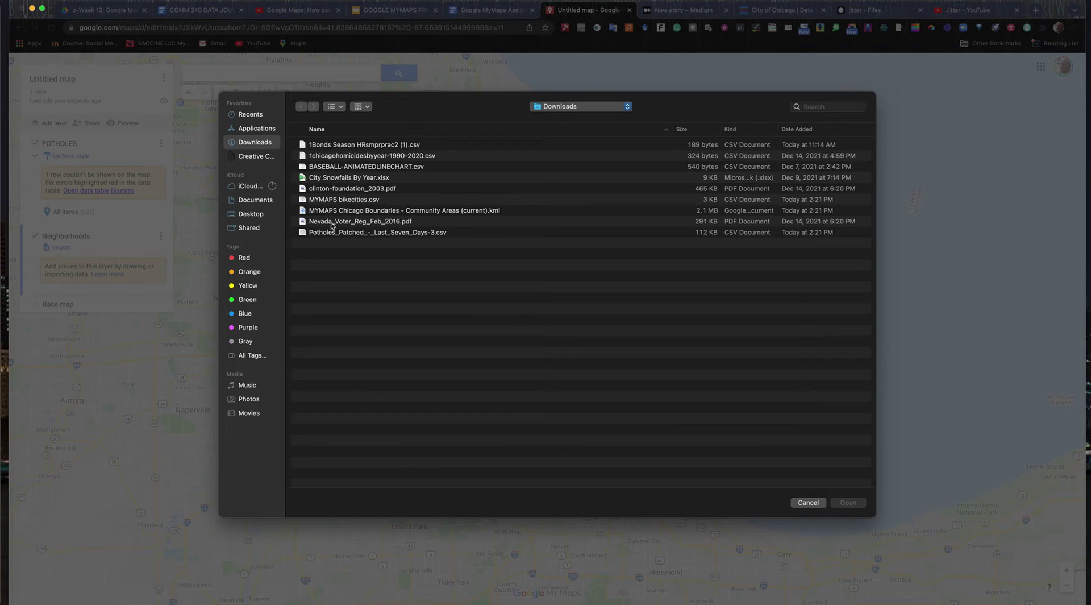
left_click(358, 212)
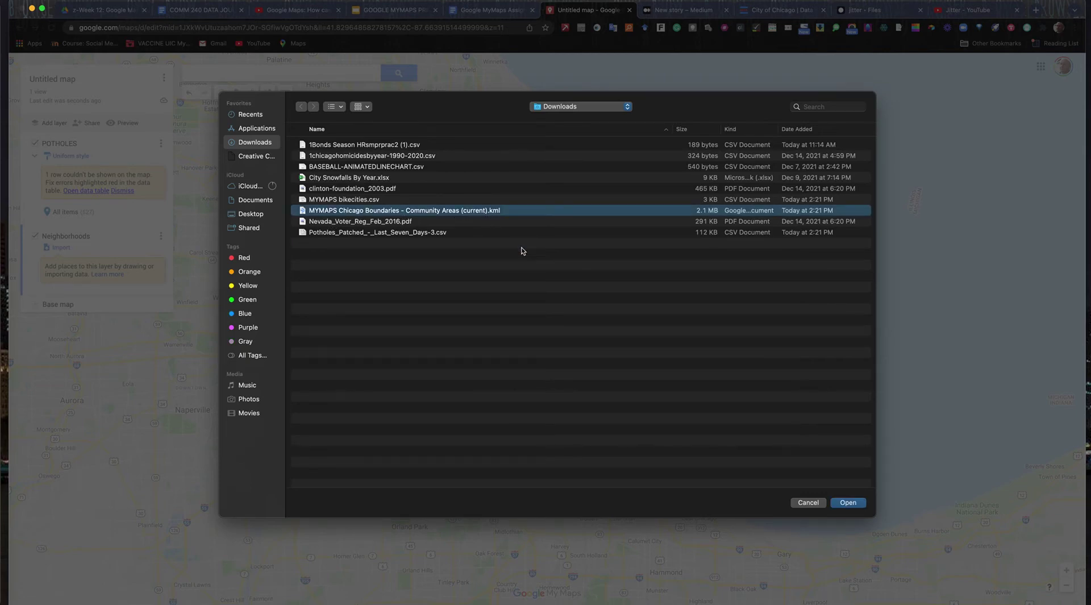
left_click(855, 502)
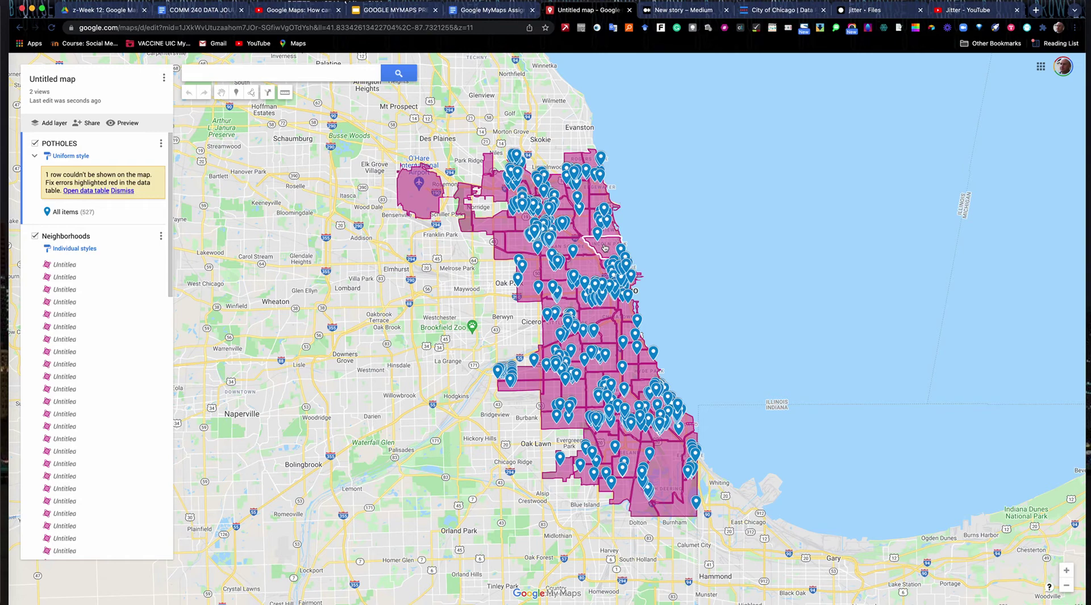
- Colour the West Town neighbourhood polygon green
left_click(604, 248)
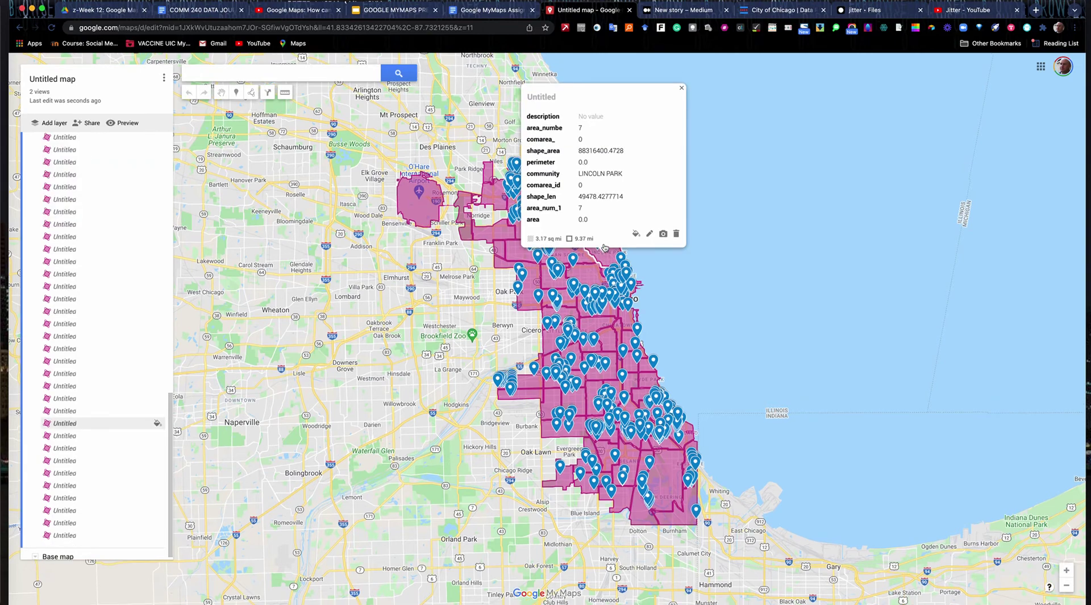
left_click(636, 234)
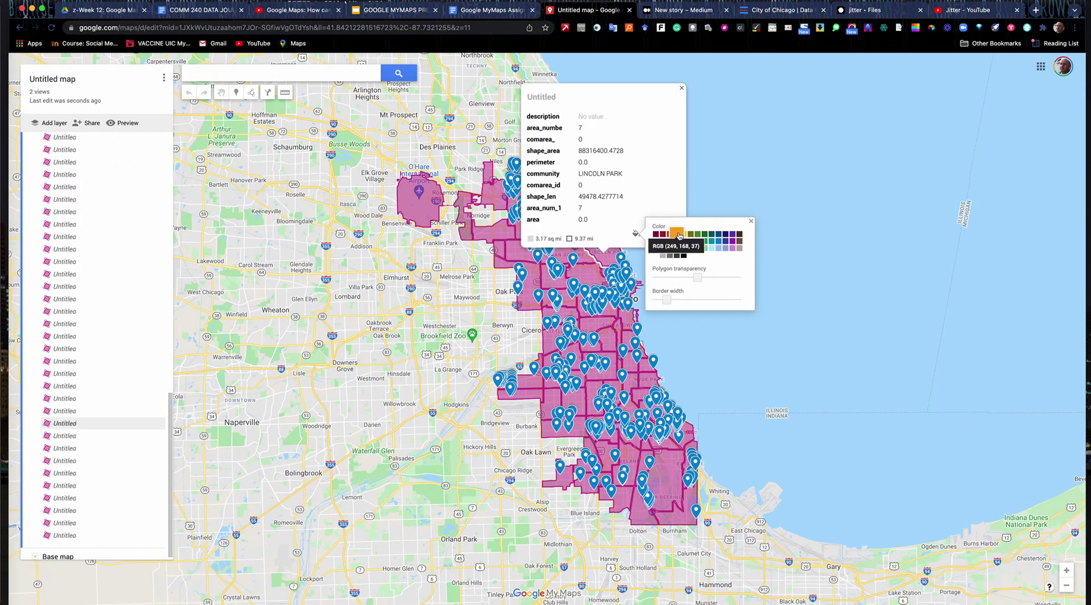
left_click(584, 277)
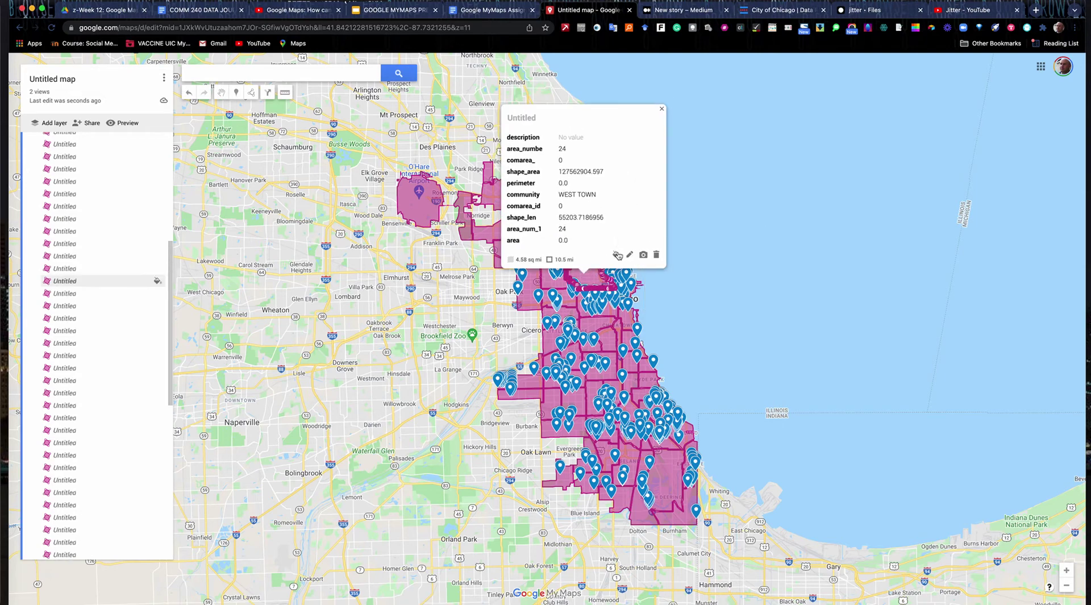
left_click(617, 255)
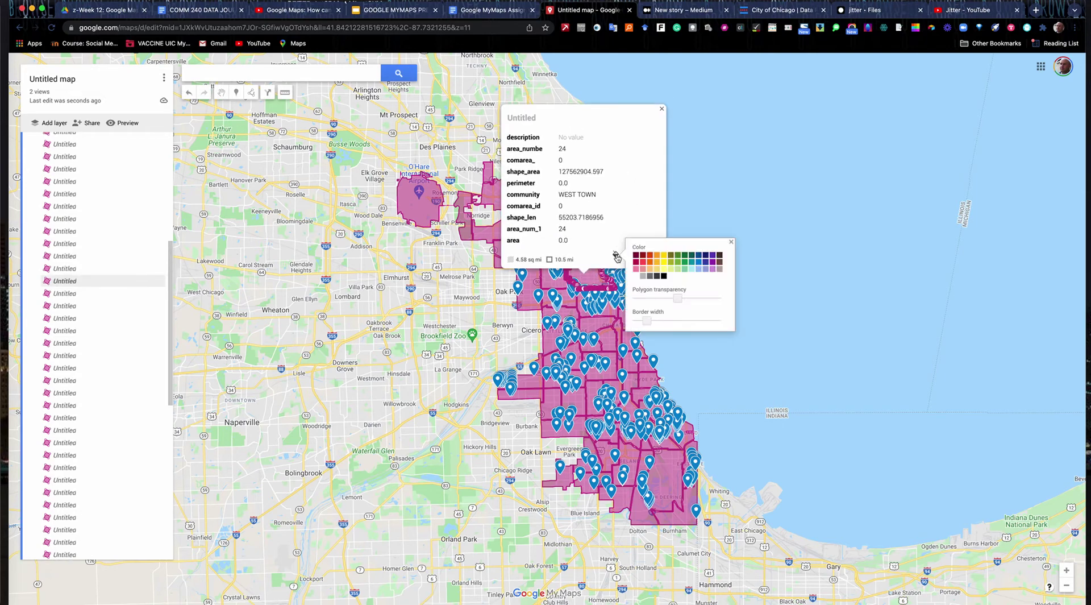
left_click(684, 262)
- Colour the Humboldt Park neighbourhood polygon yellow
left_click(560, 284)
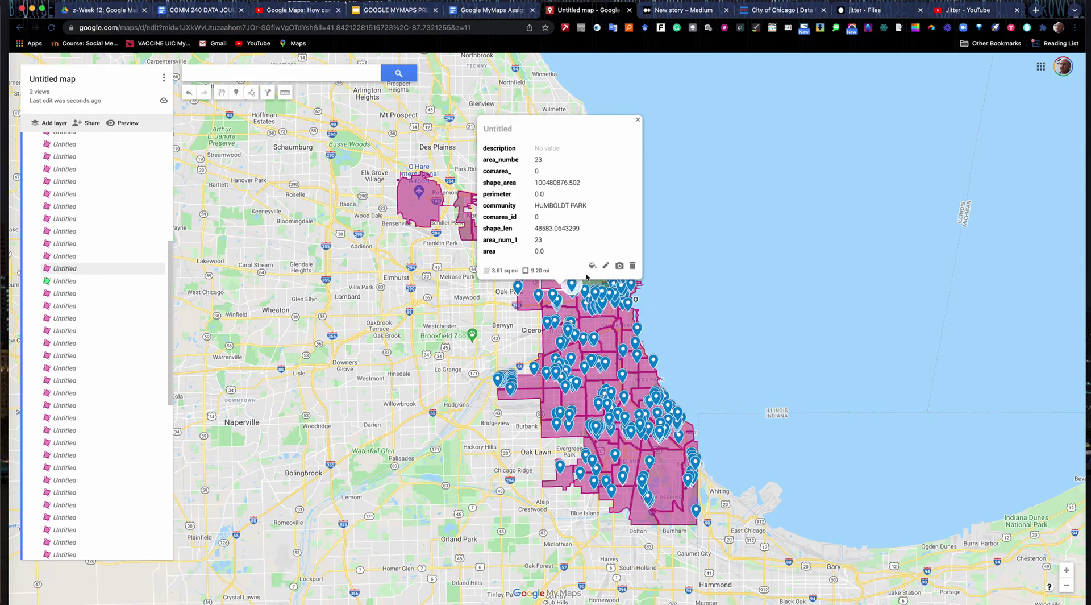
left_click(592, 265)
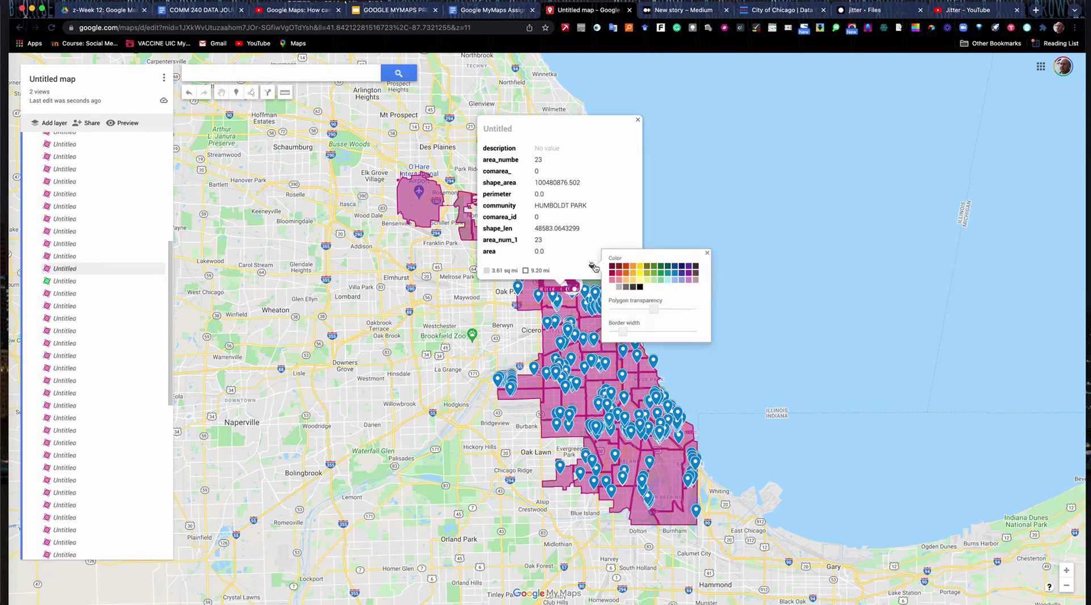
left_click(641, 277)
left_click(482, 328)
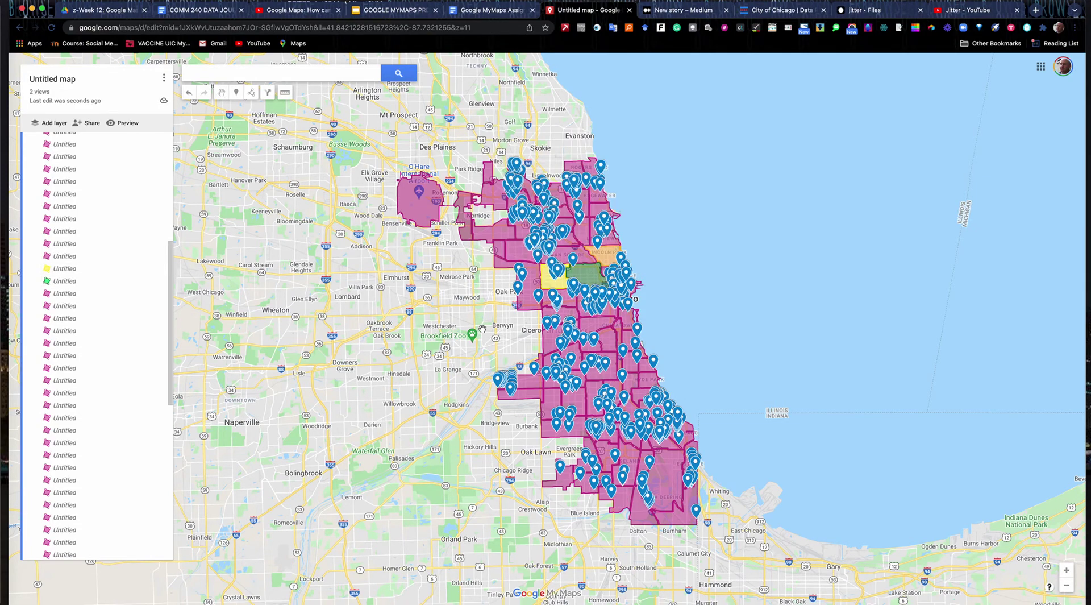
left_click_drag(173, 259, 158, 131)
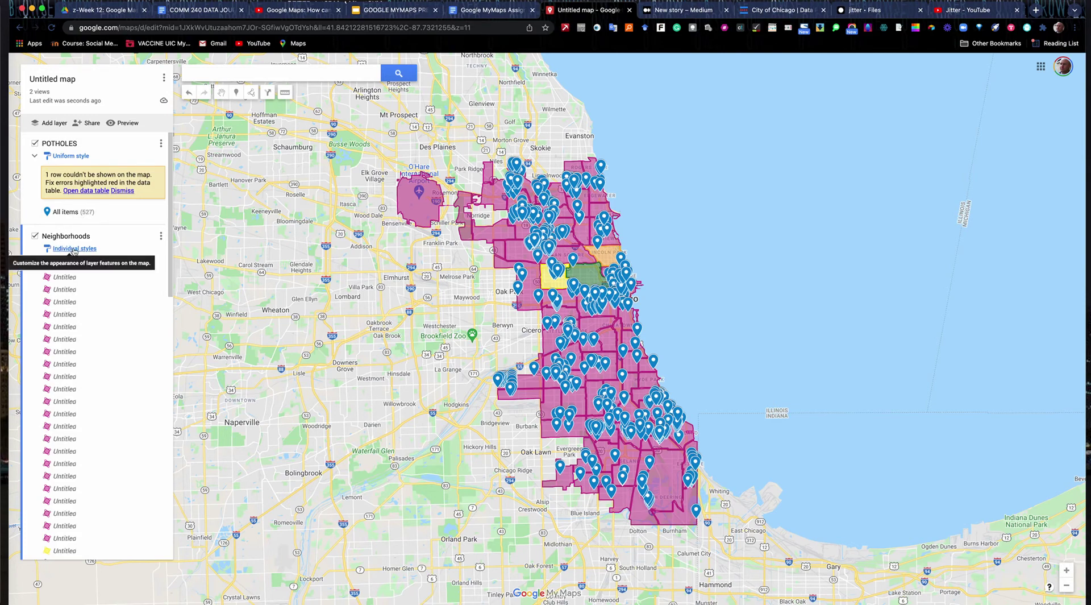
- Style the Neighborhoods layer grouped by community, with community names as labels
left_click(73, 249)
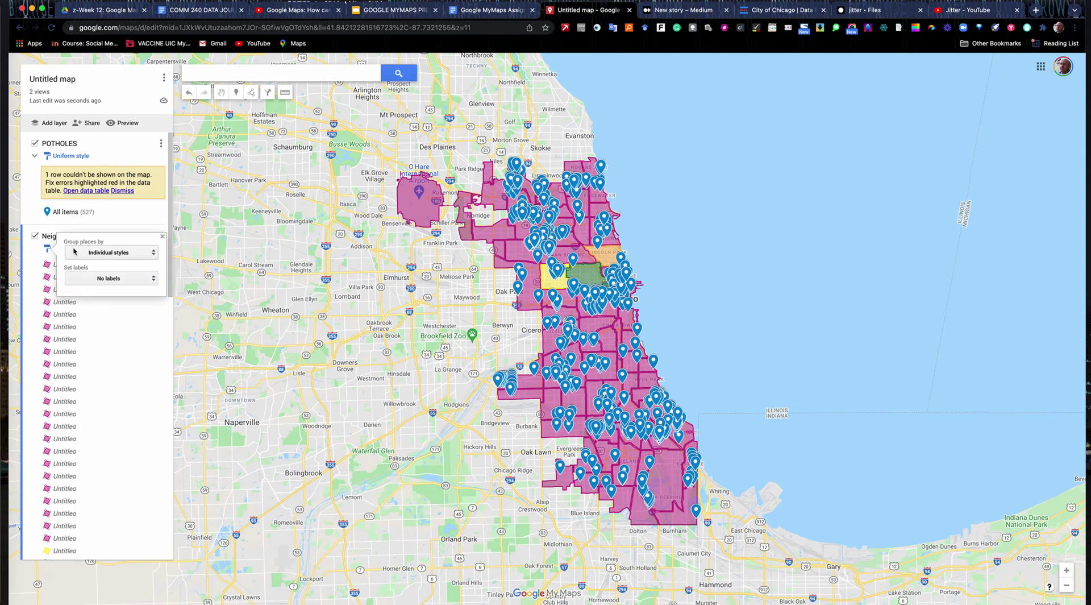
left_click(153, 253)
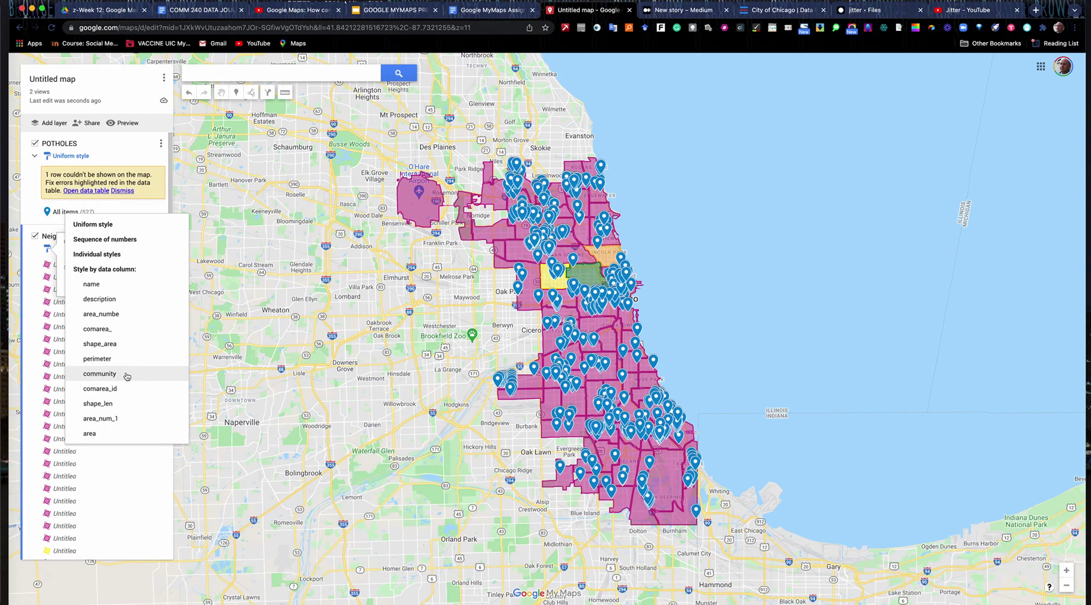
left_click(99, 373)
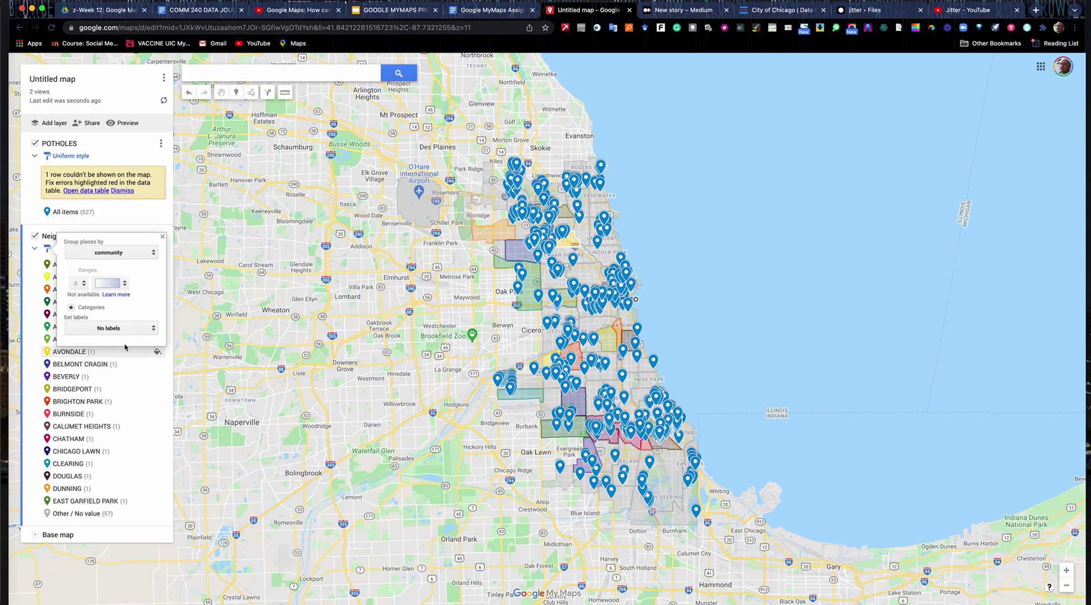
left_click(153, 329)
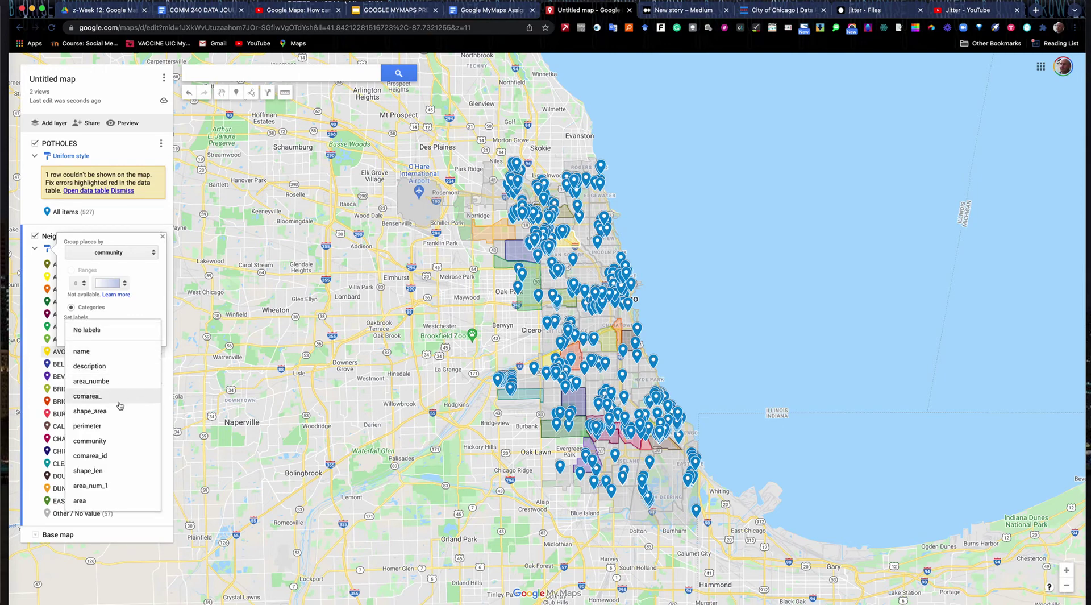
left_click(119, 440)
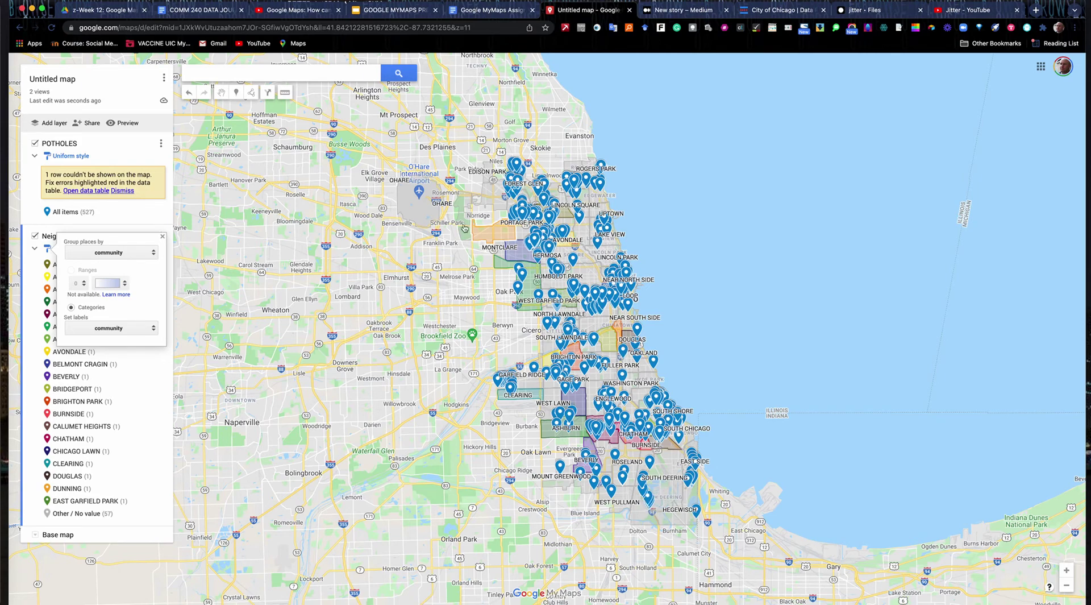
left_click(163, 236)
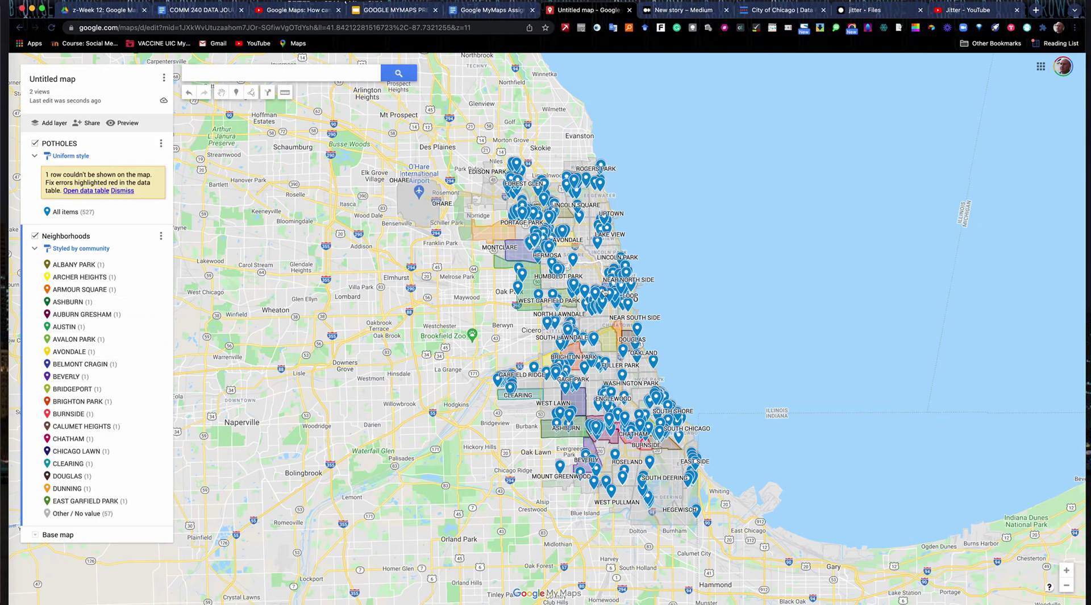
- Title the map '2014 Pothole Repairs in Chicago'
left_click(56, 86)
type("2014 Pothole R")
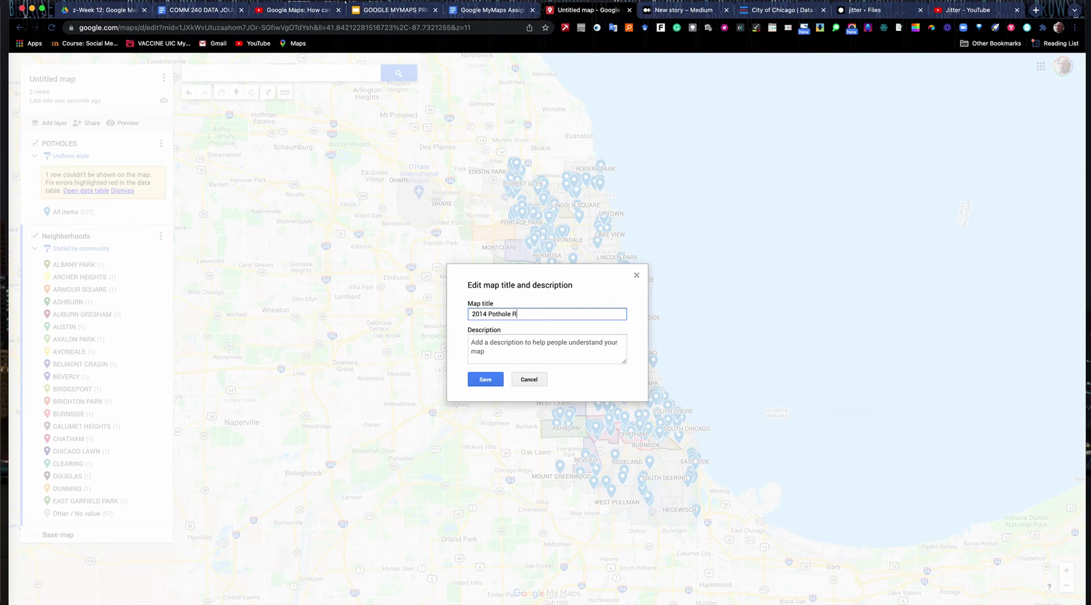
type("Chicago")
- Add a description citing Data.cityofchicago.org as source plus a map credit line, and save
left_click(478, 343)
type("sajf;aldsjf;lsdjdskl;fdsl;dfskjlkjfdlkljda.")
key("Return")
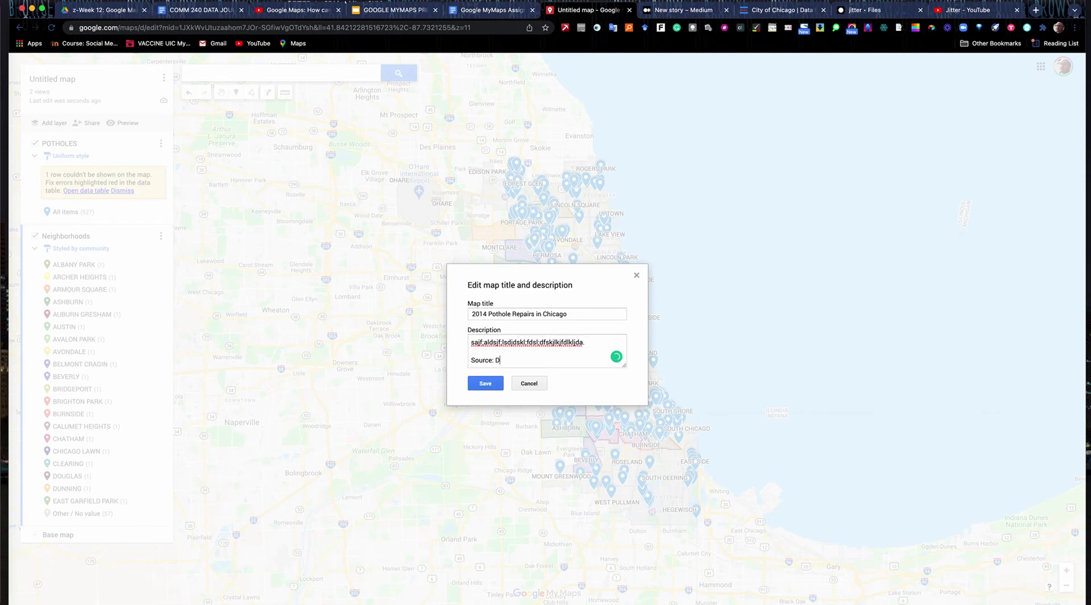
type("fchicago.org")
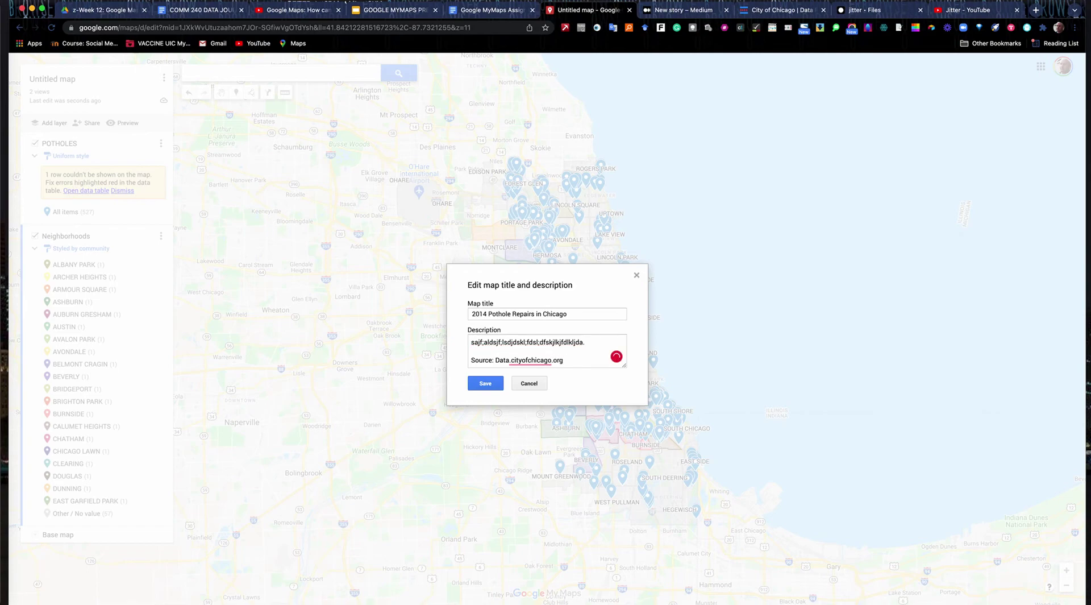
key("Return")
key("Return")
type("M")
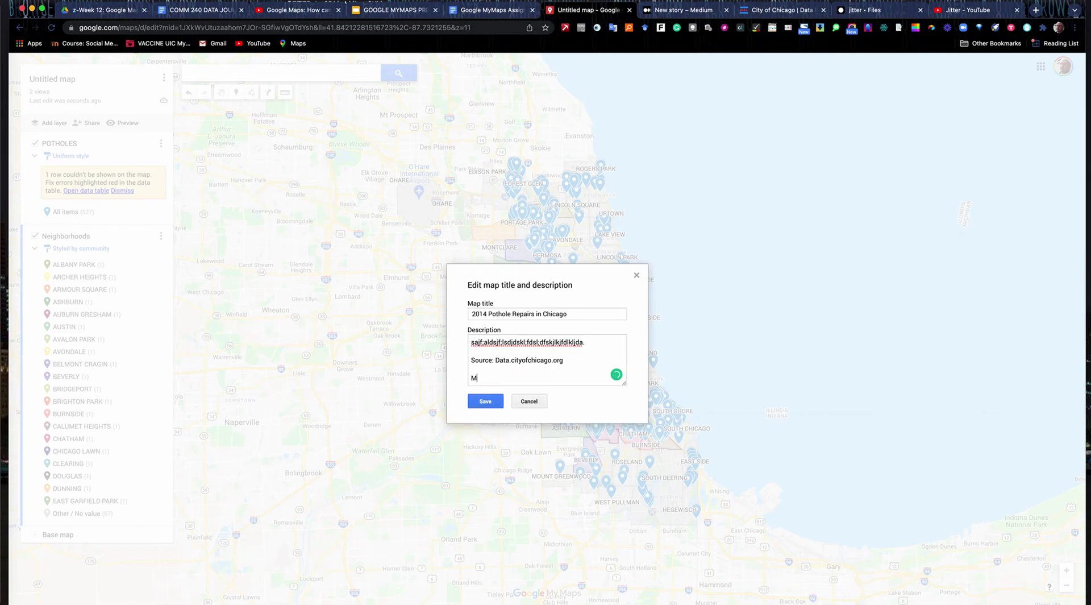
type("ap/Mike RE")
left_click(482, 402)
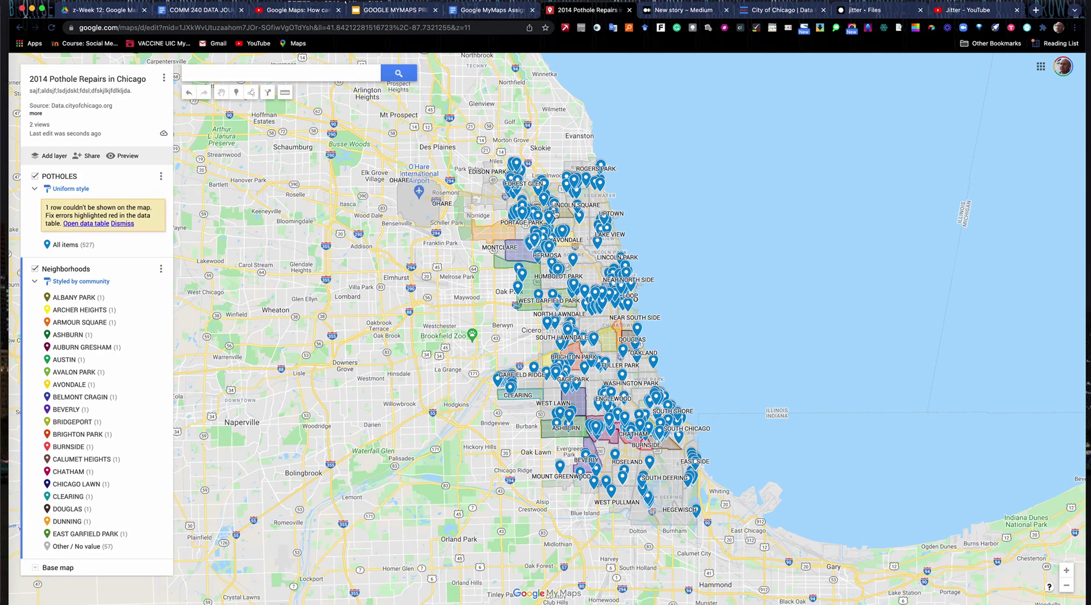
- Make the map viewable and searchable by anyone, copy its link, and start the Medium story
left_click(87, 157)
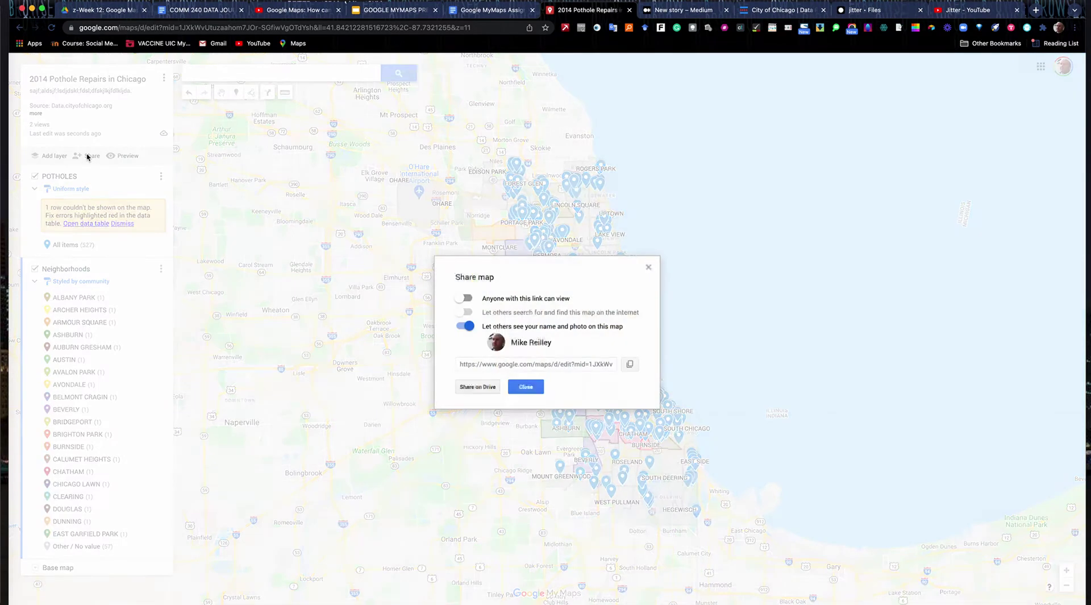
left_click(465, 298)
left_click(466, 312)
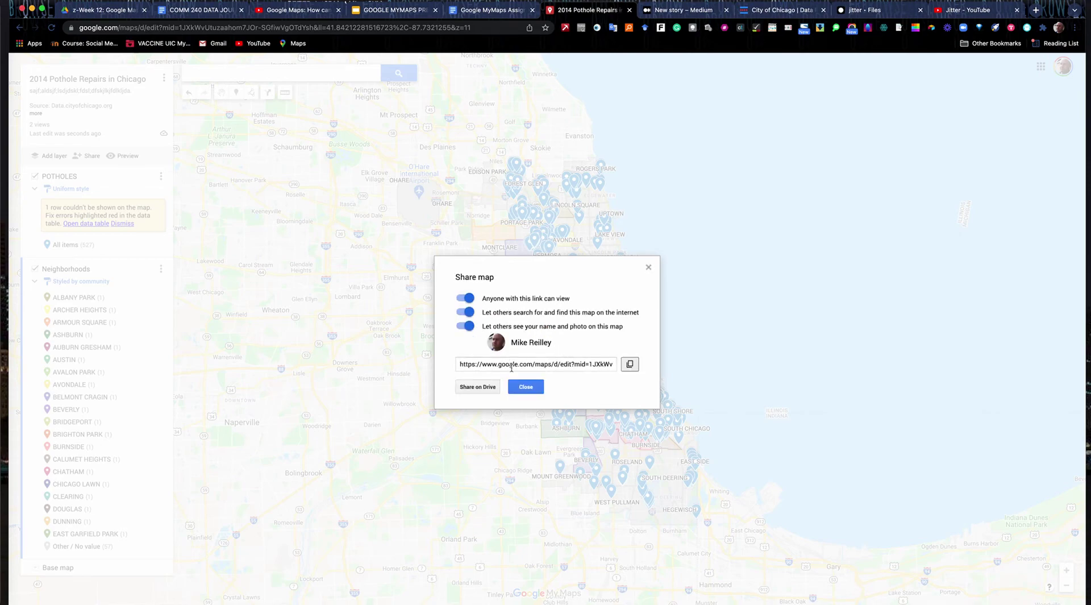
left_click(629, 363)
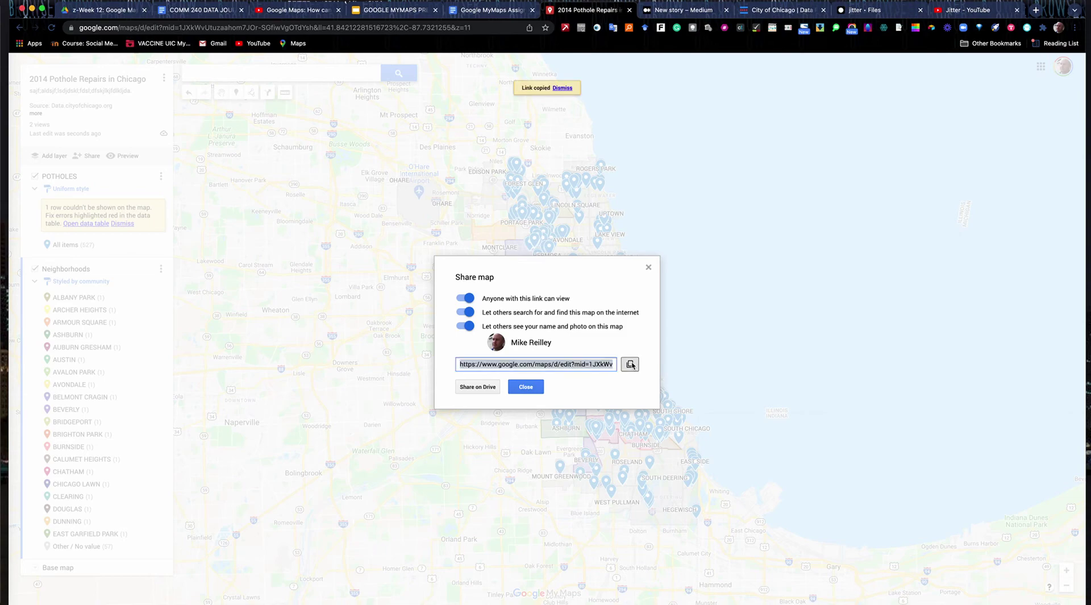
left_click(526, 386)
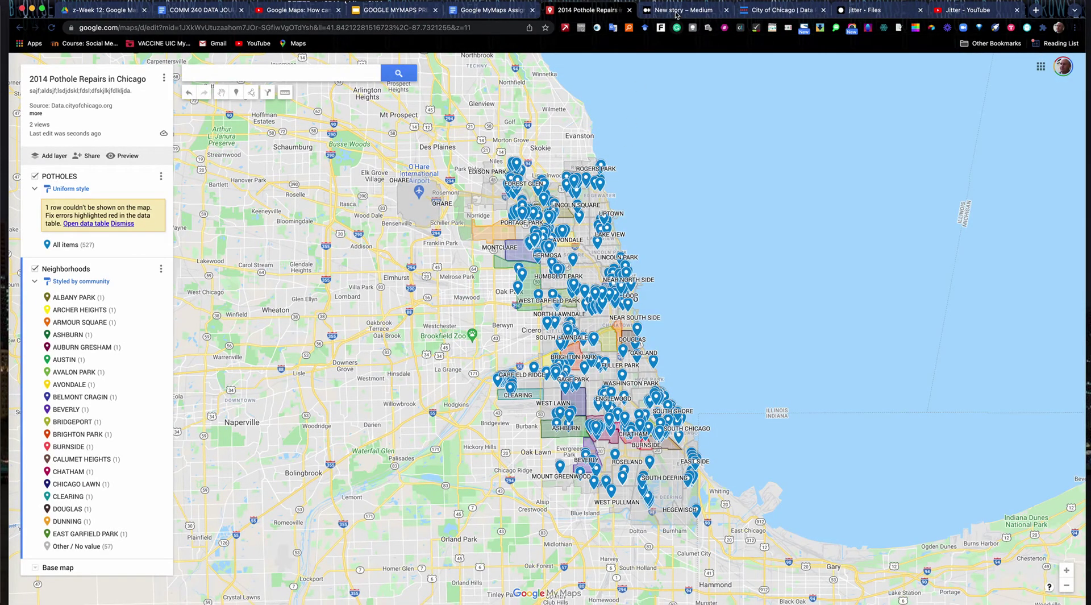
left_click(679, 10)
left_click(397, 117)
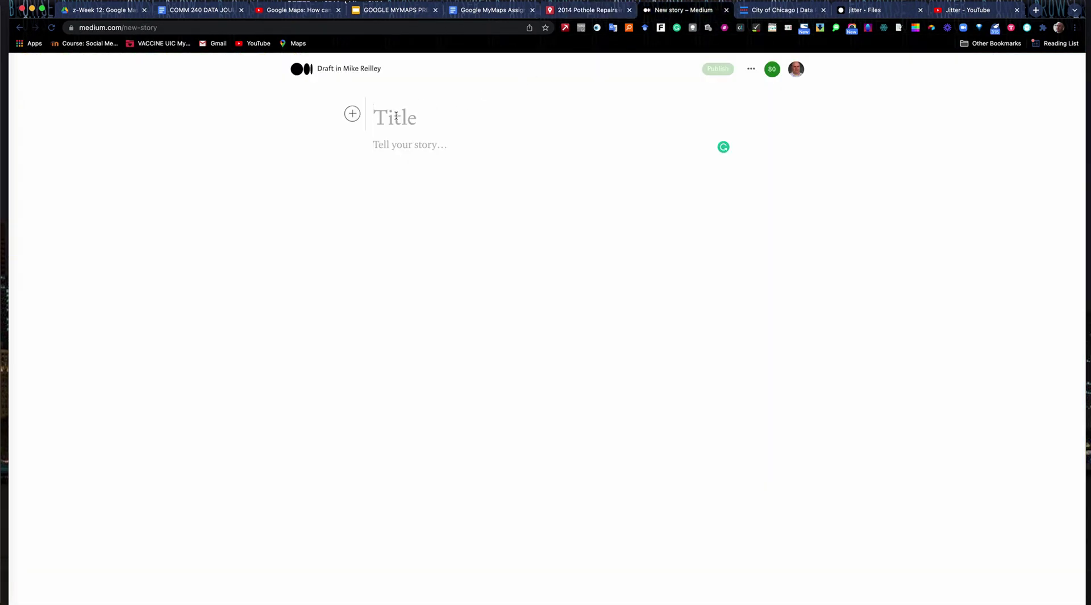
- Title the Medium story 'Chicago Pothole Repairs 2014'
type("Chicago Po")
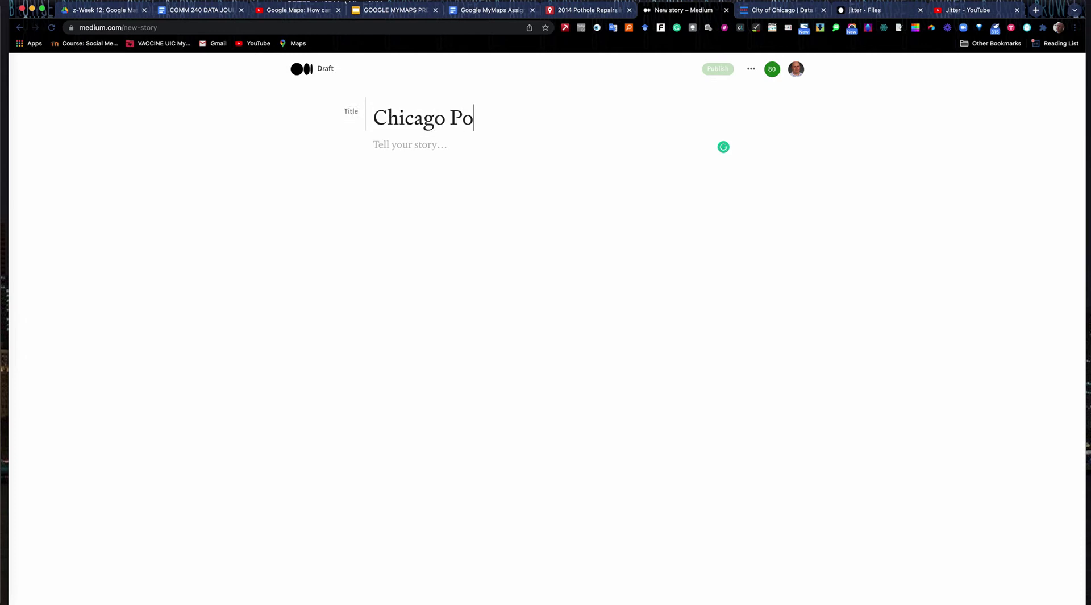
type("thole")
key("BackSpace")
type("le Repaif")
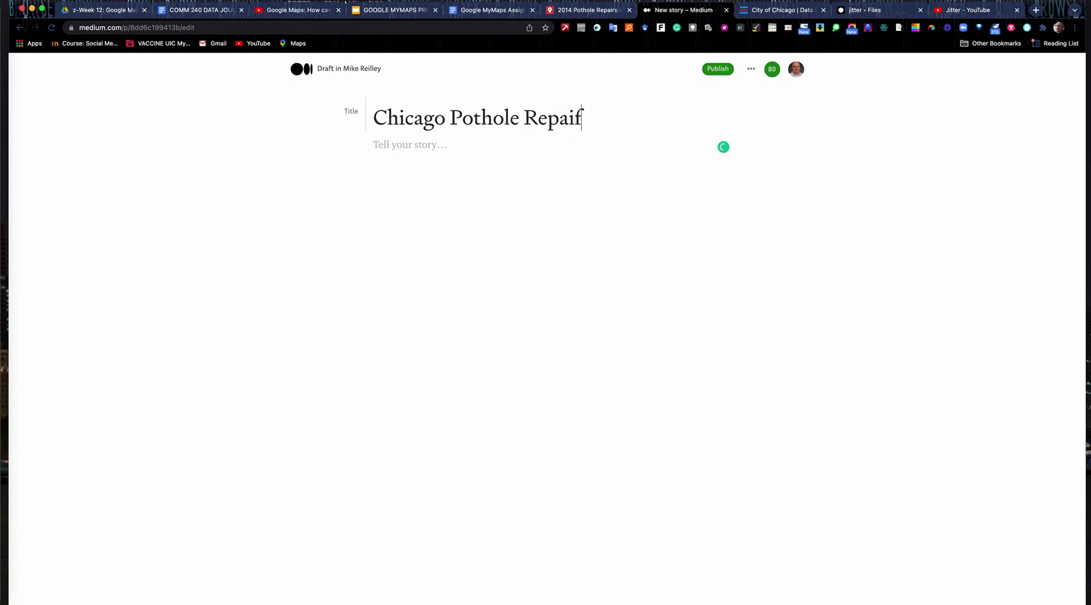
key("BackSpace")
type("rs 2014")
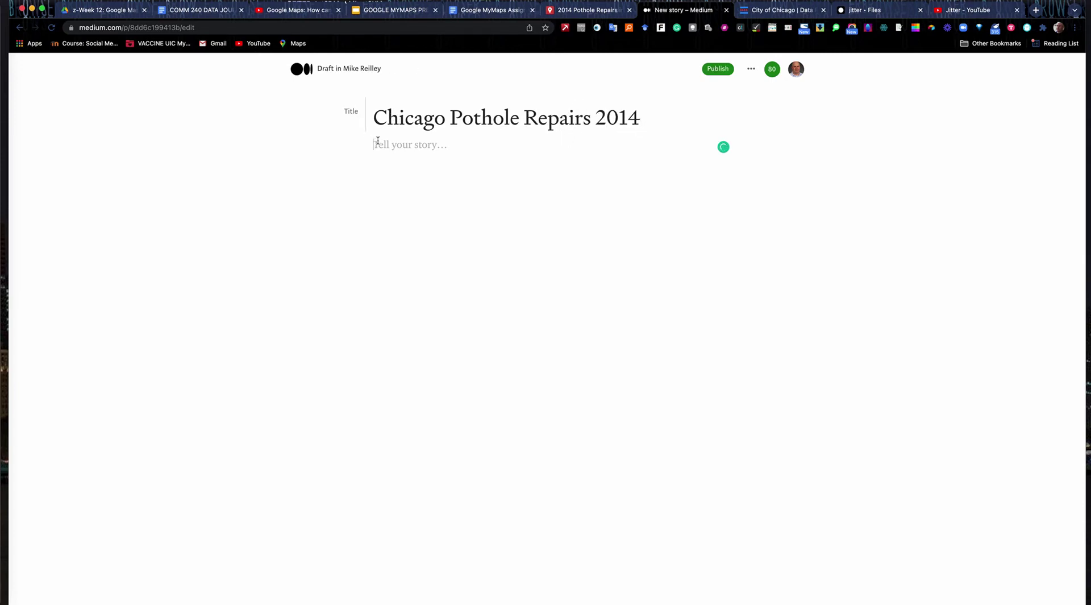
- Embed the copied pothole map link in the story body
left_click(352, 144)
left_click(446, 144)
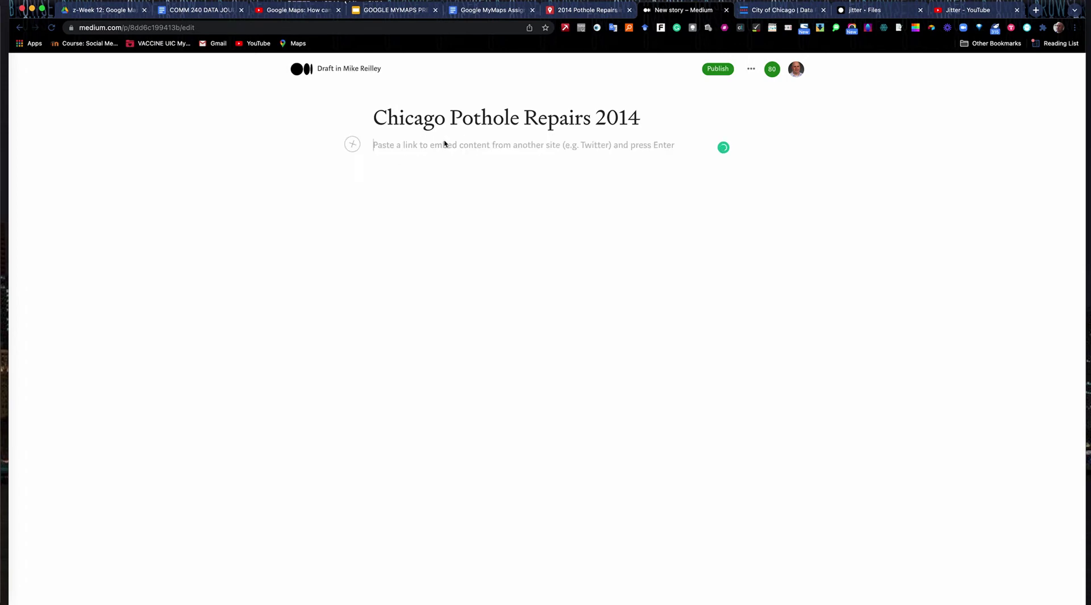
key("Return")
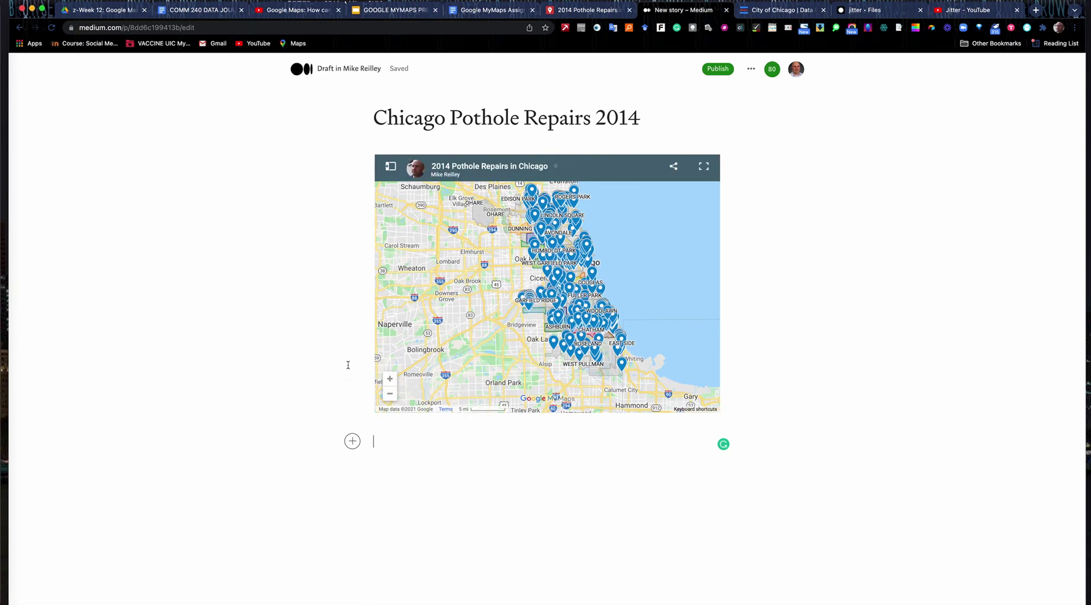
left_click(352, 441)
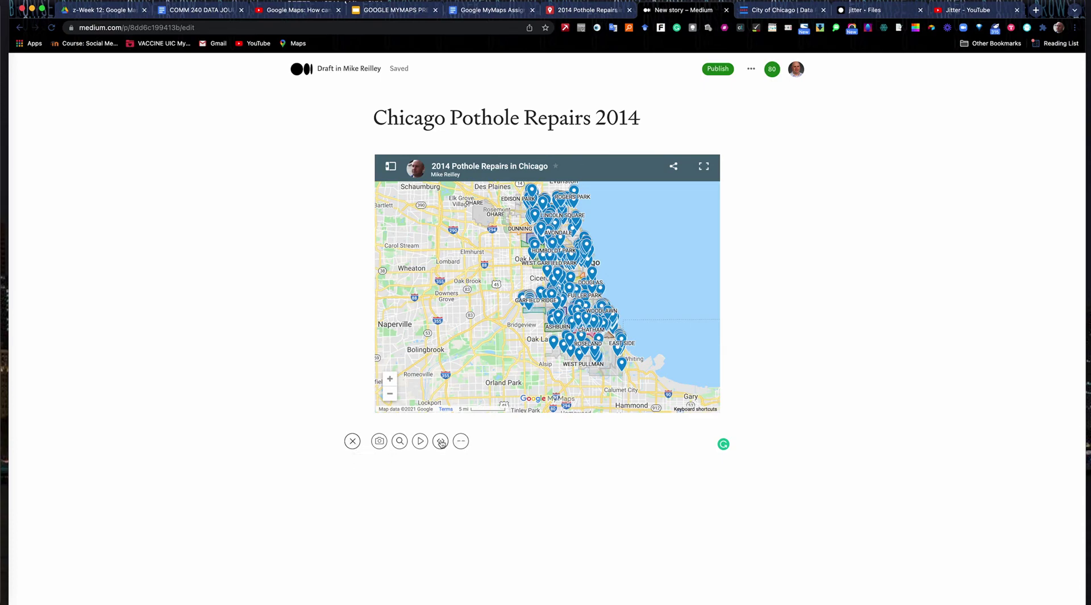
left_click(313, 344)
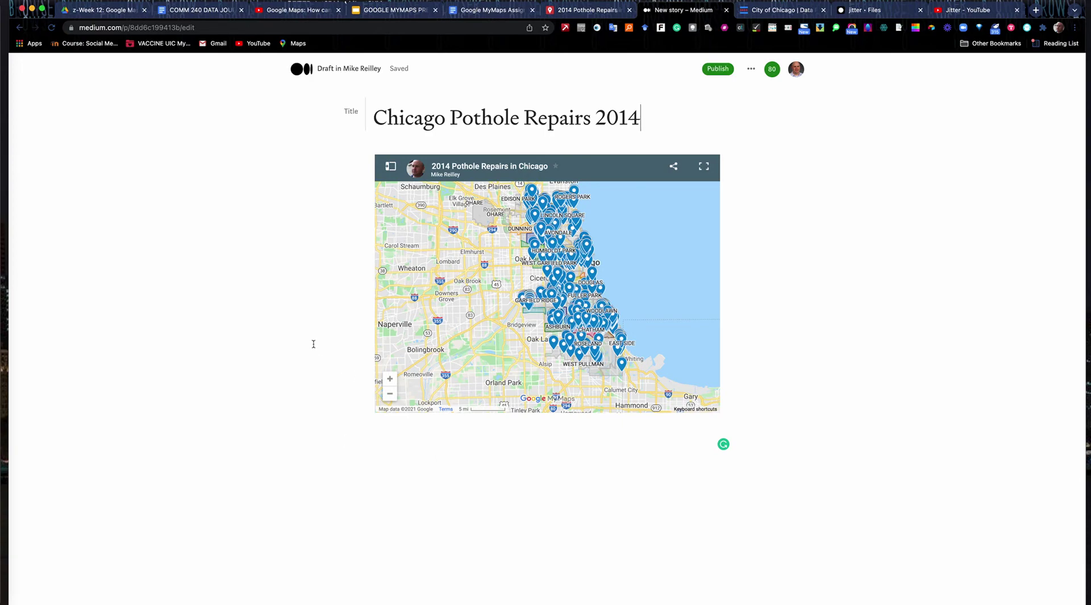
- Publish the story, then move to the Chicago Data Portal
left_click(718, 68)
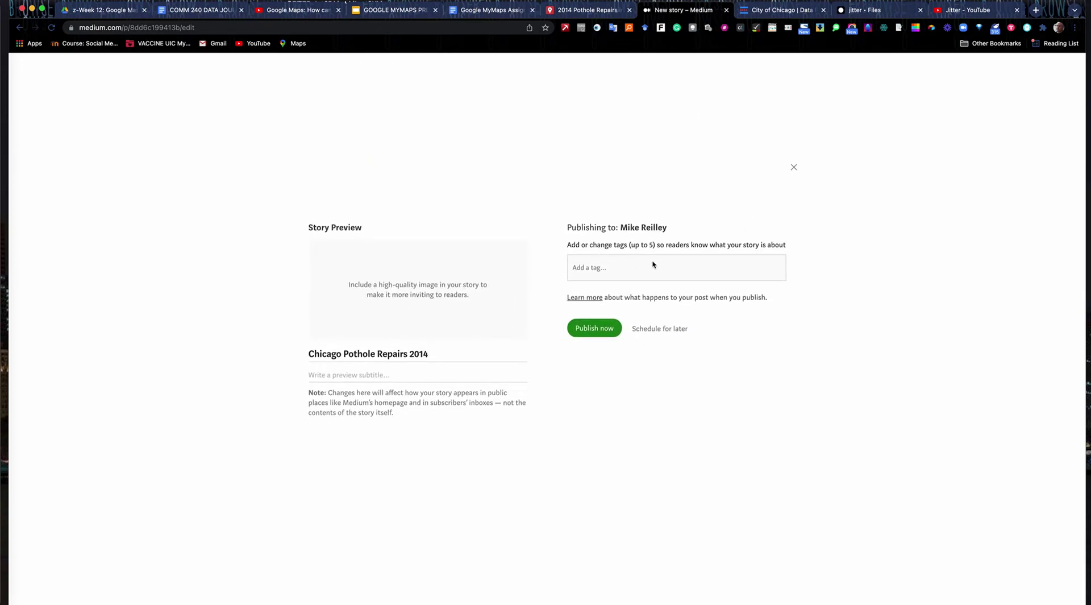
left_click(594, 328)
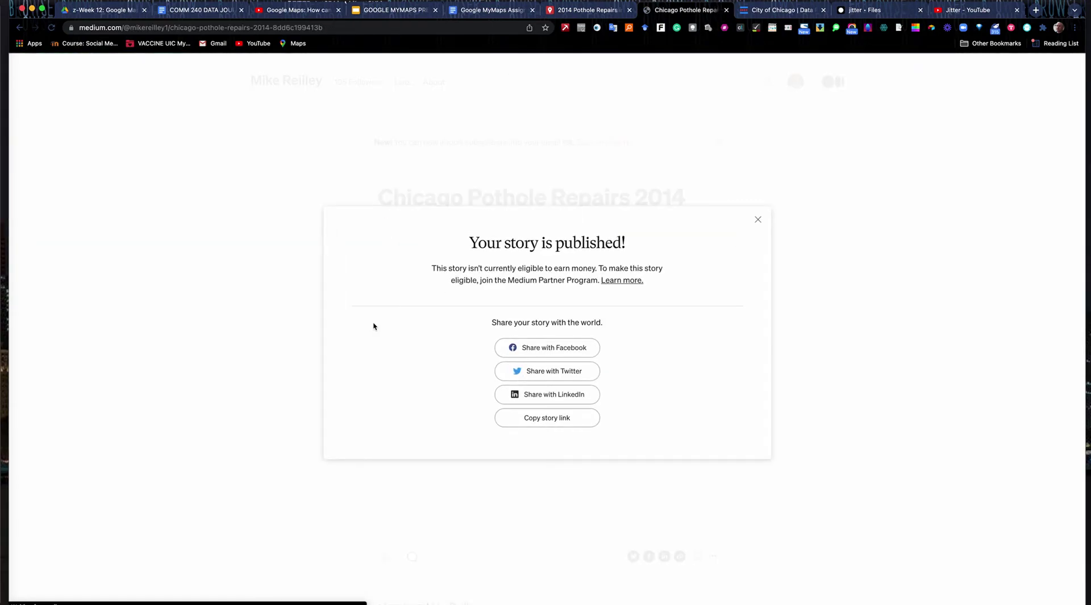
left_click(758, 219)
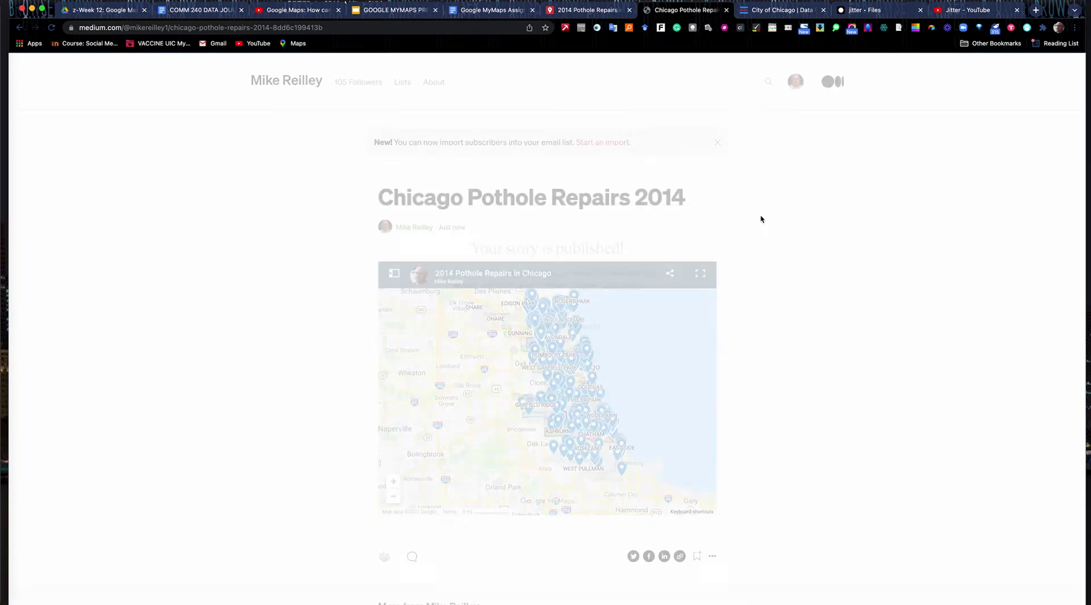
left_click(777, 9)
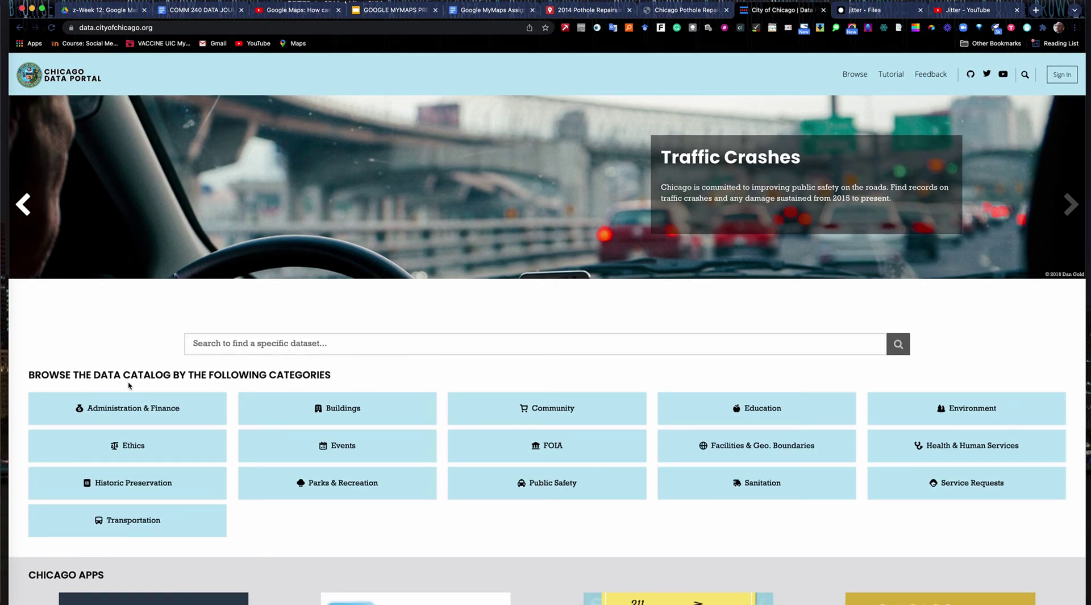
left_click(134, 523)
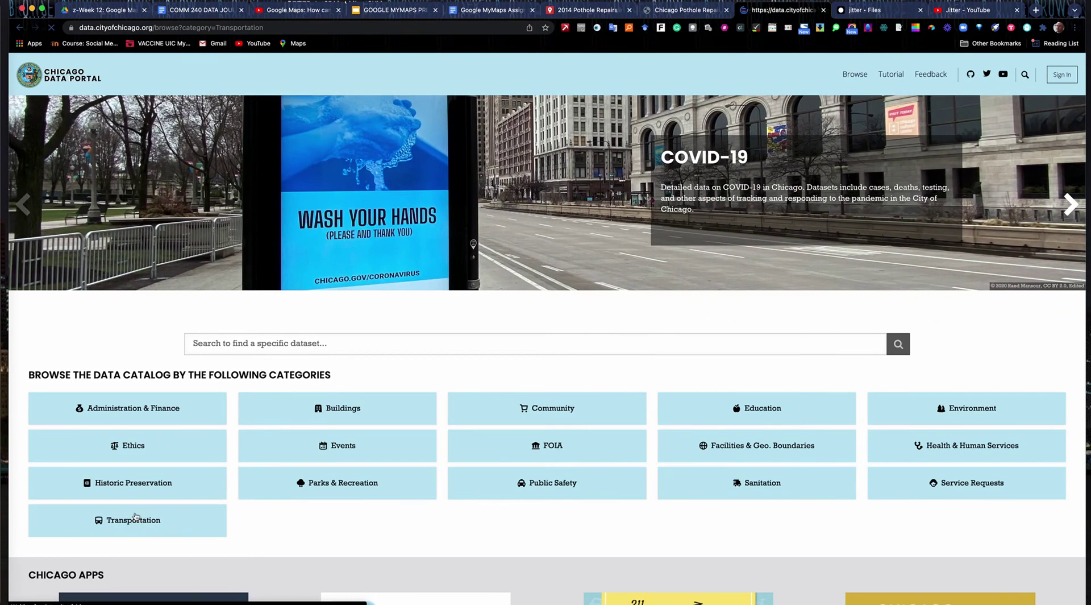
scroll(463, 509, "down", 5)
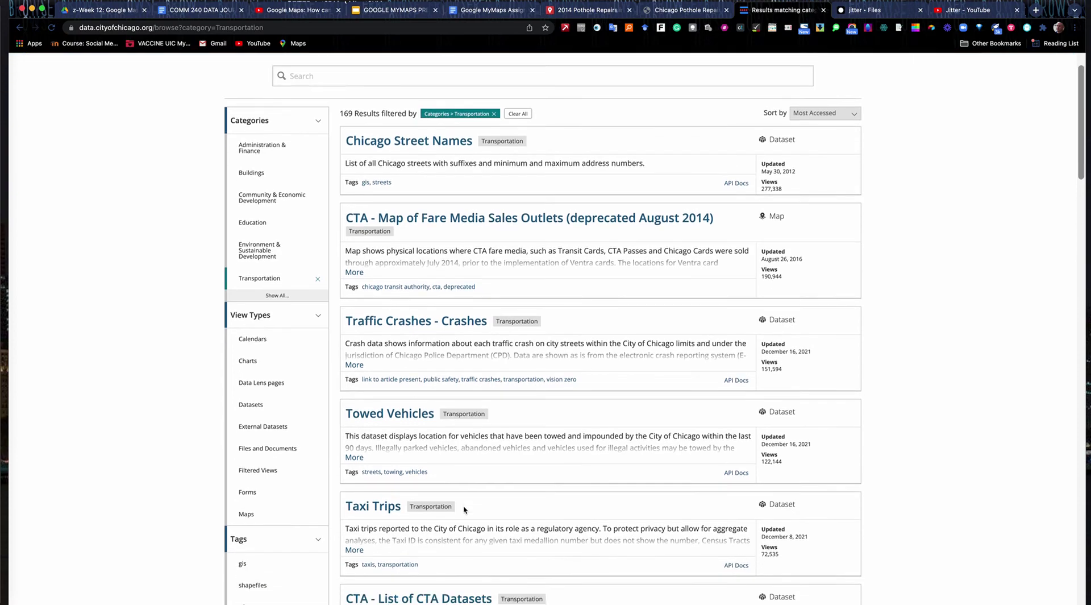
scroll(464, 509, "down", 10)
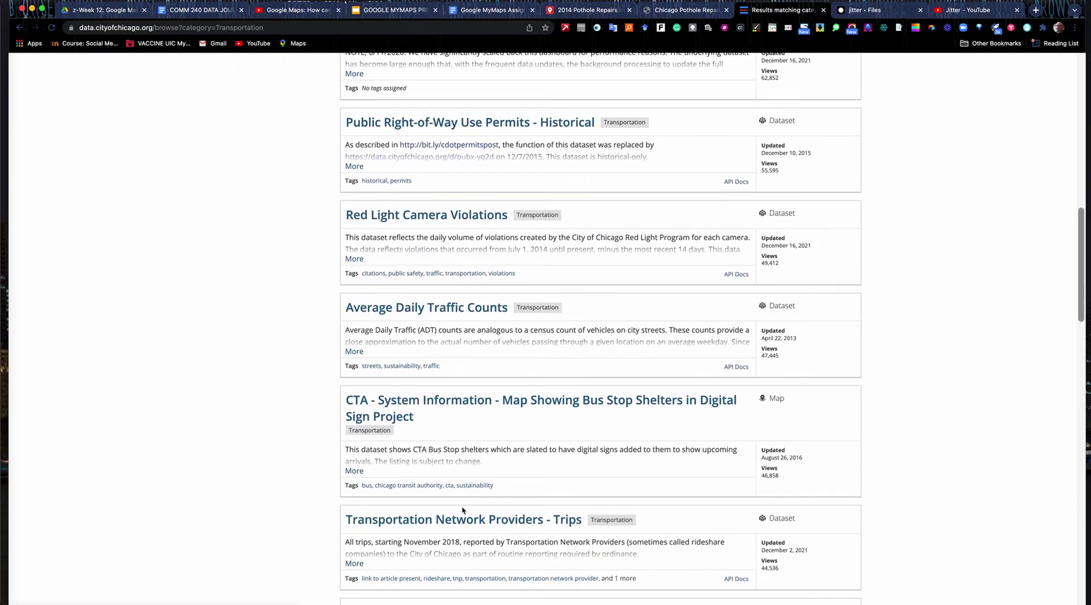
scroll(463, 510, "down", 13)
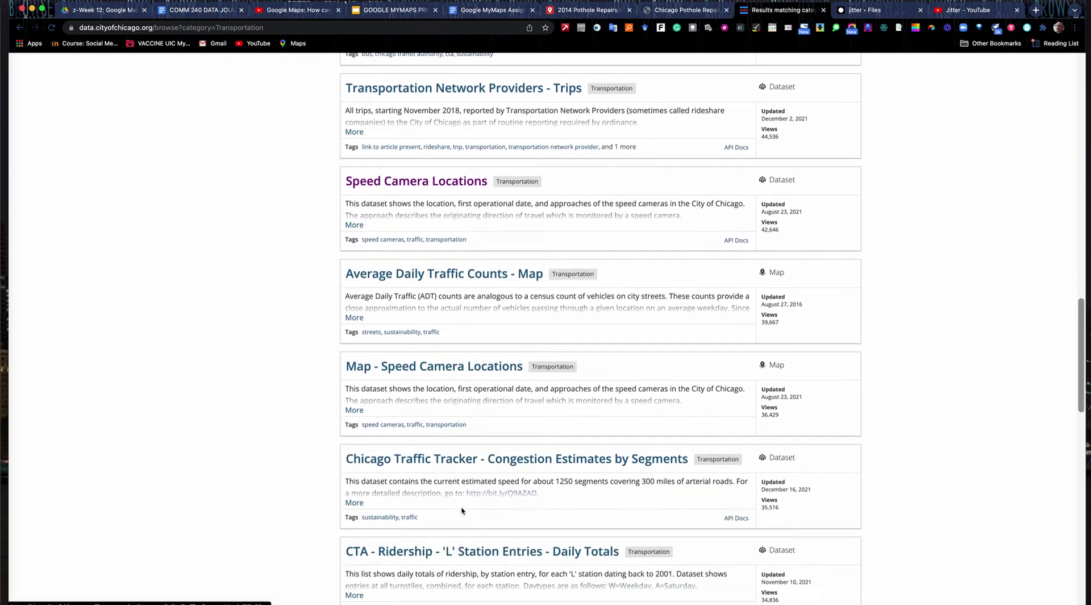
scroll(496, 509, "up", 20)
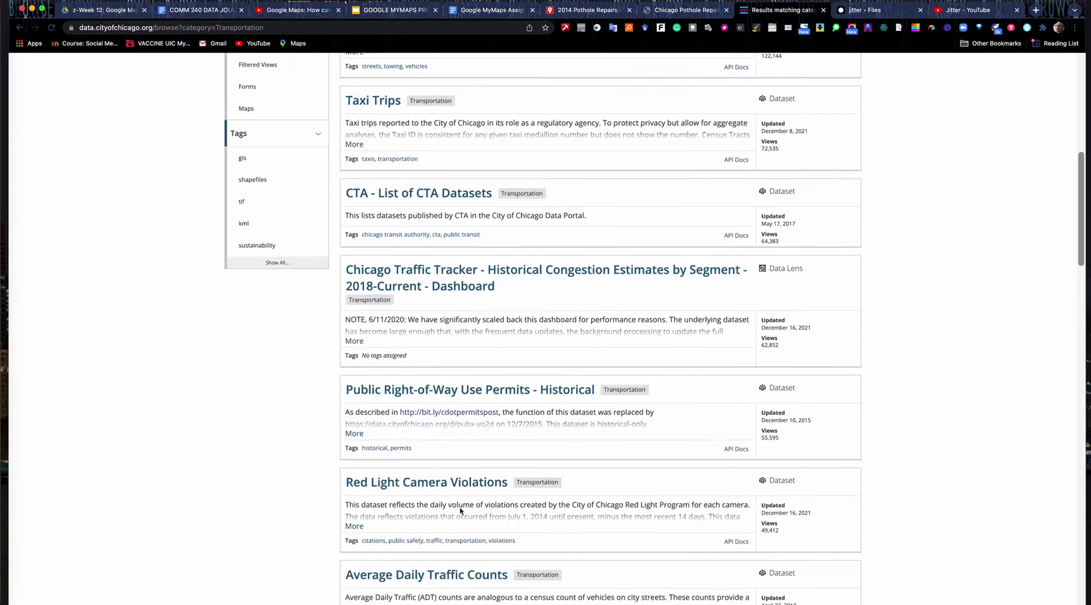
left_click(71, 75)
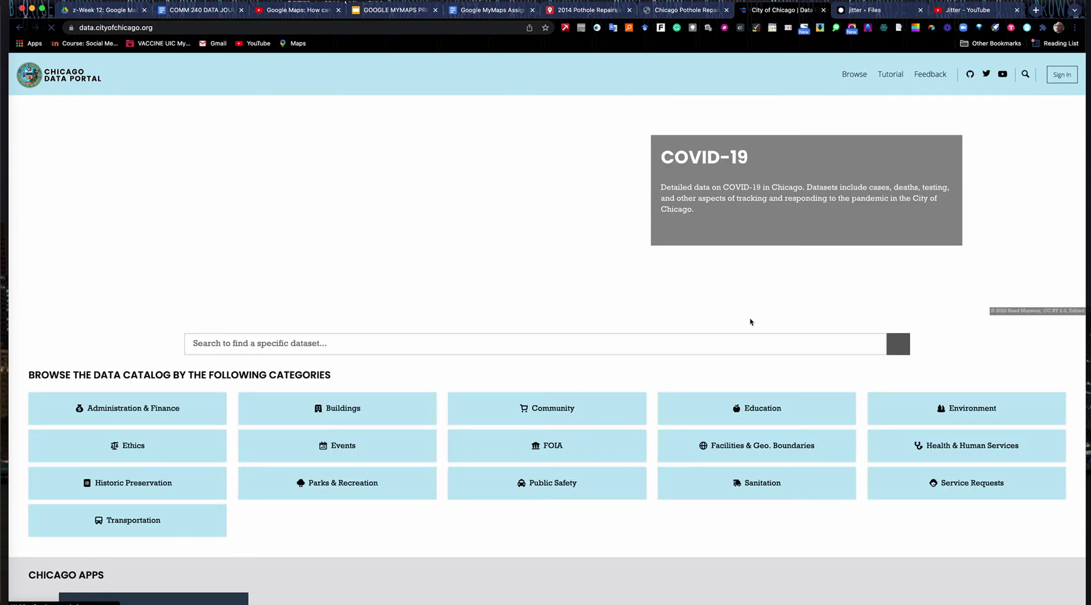
- Scroll through the Facilities & Geographic Boundaries dataset results, then switch to the Google MyMaps Assignment document
left_click(786, 450)
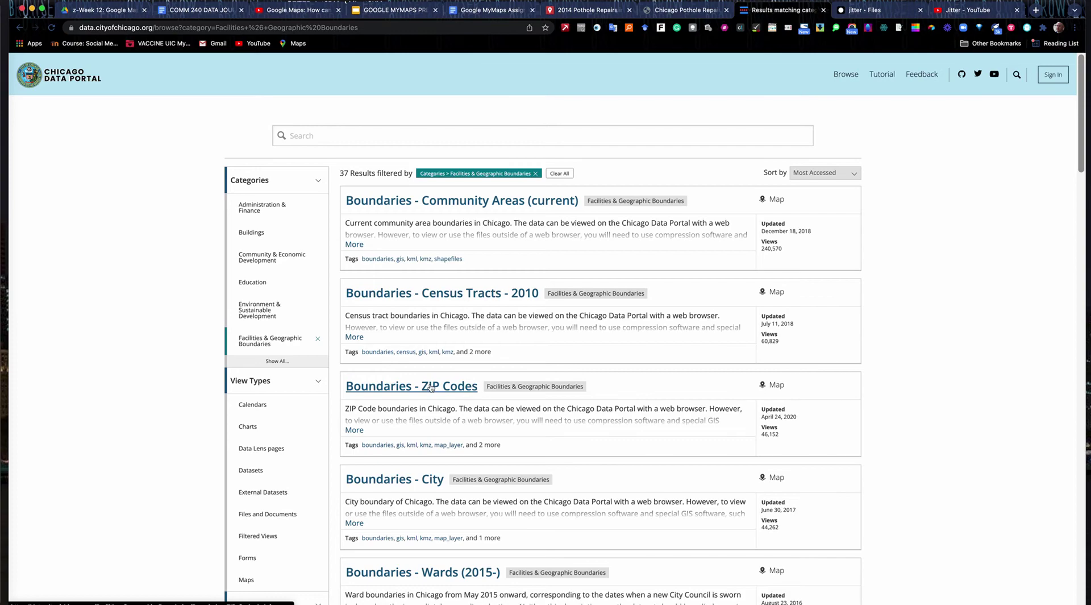
scroll(431, 386, "down", 5)
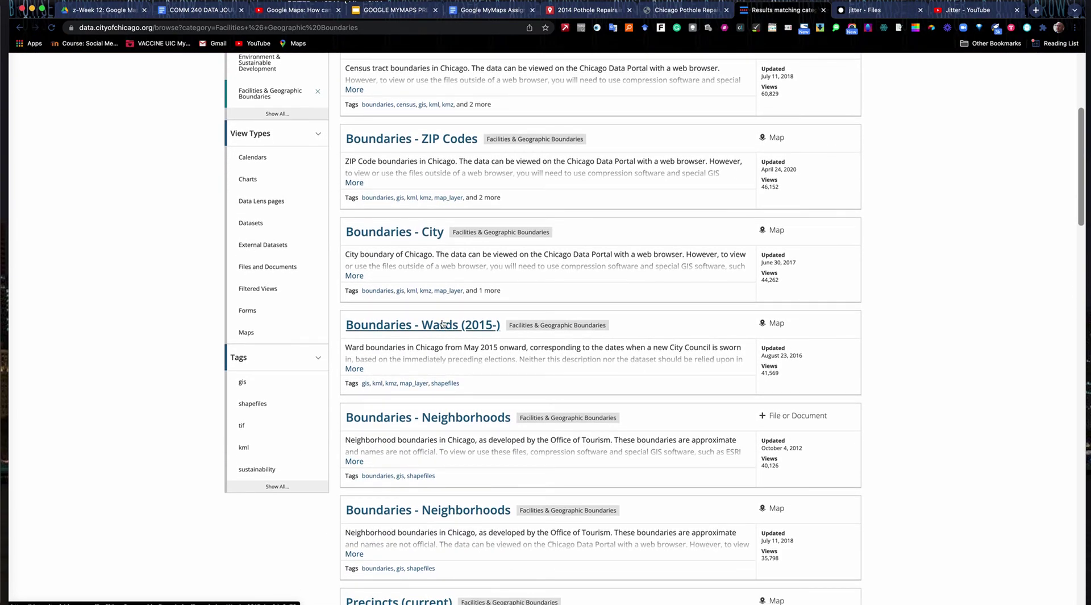
scroll(447, 318, "down", 5)
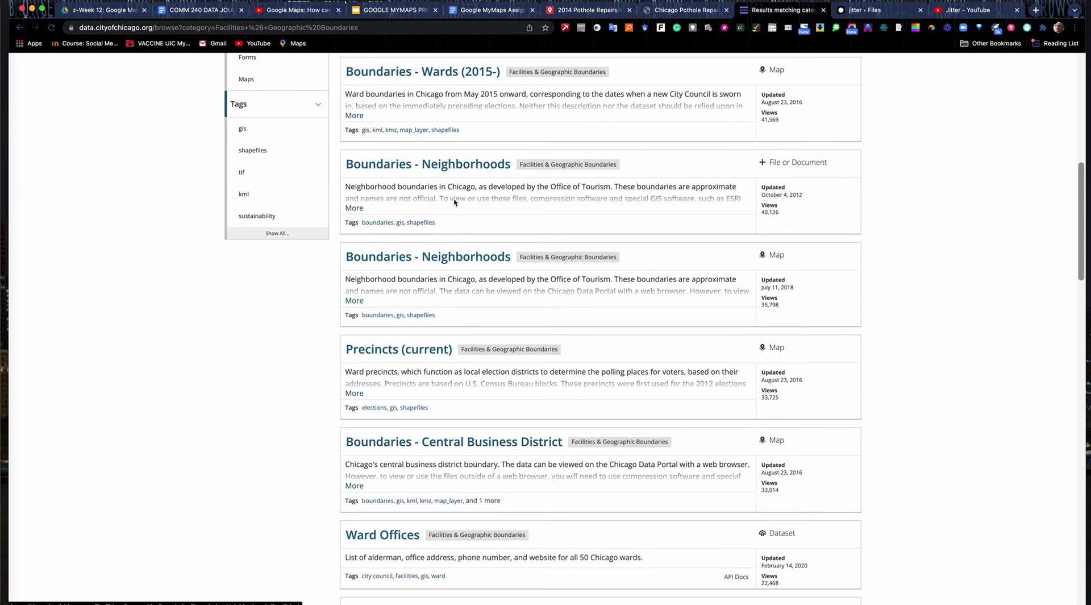
scroll(455, 205, "down", 5)
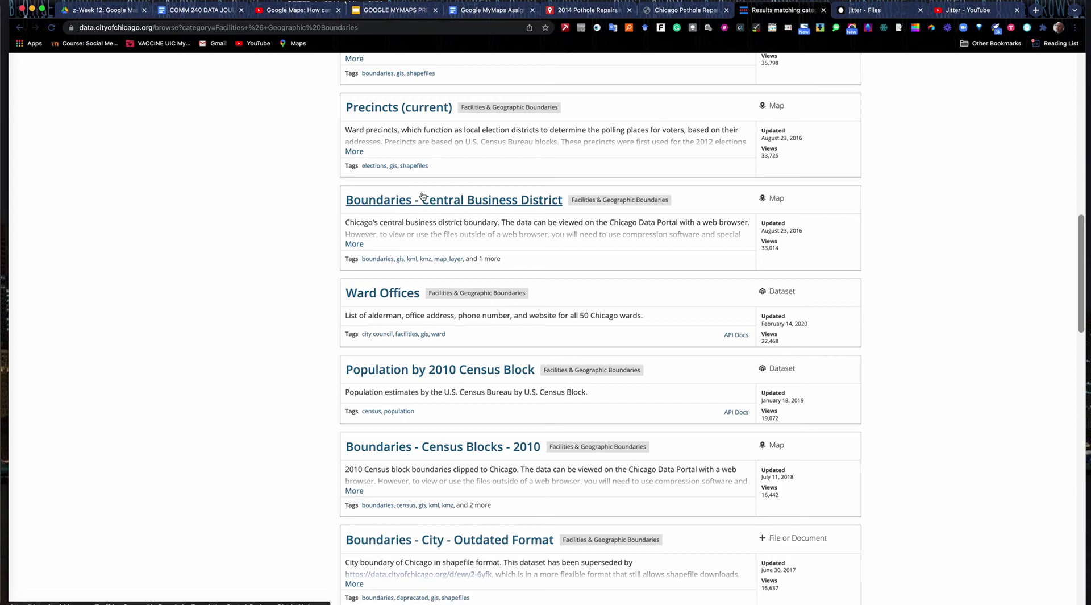
scroll(424, 188, "down", 1)
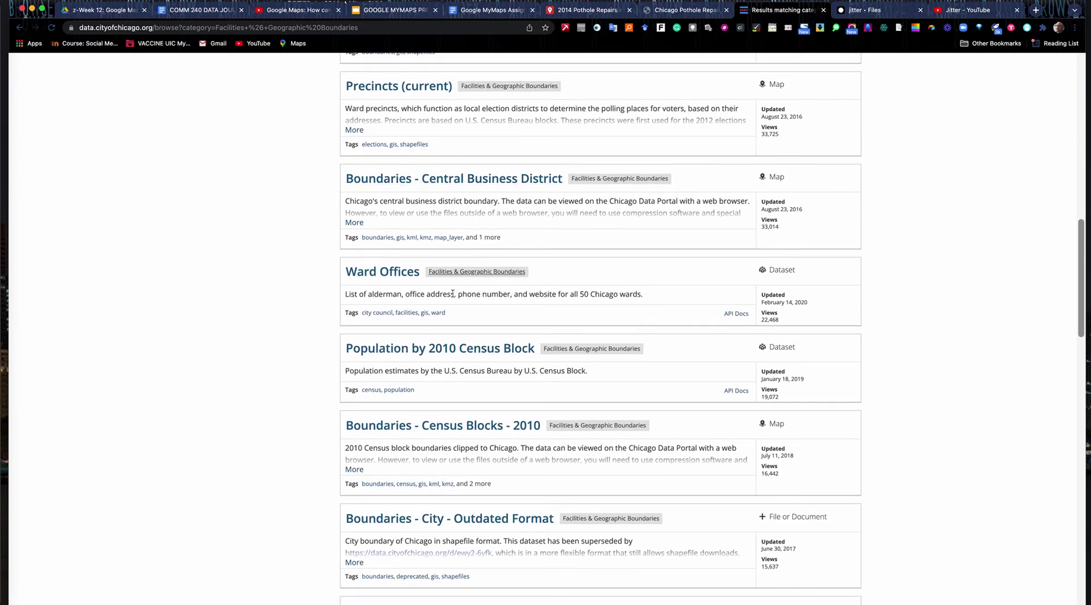
scroll(453, 305, "down", 4)
scroll(452, 304, "down", 1)
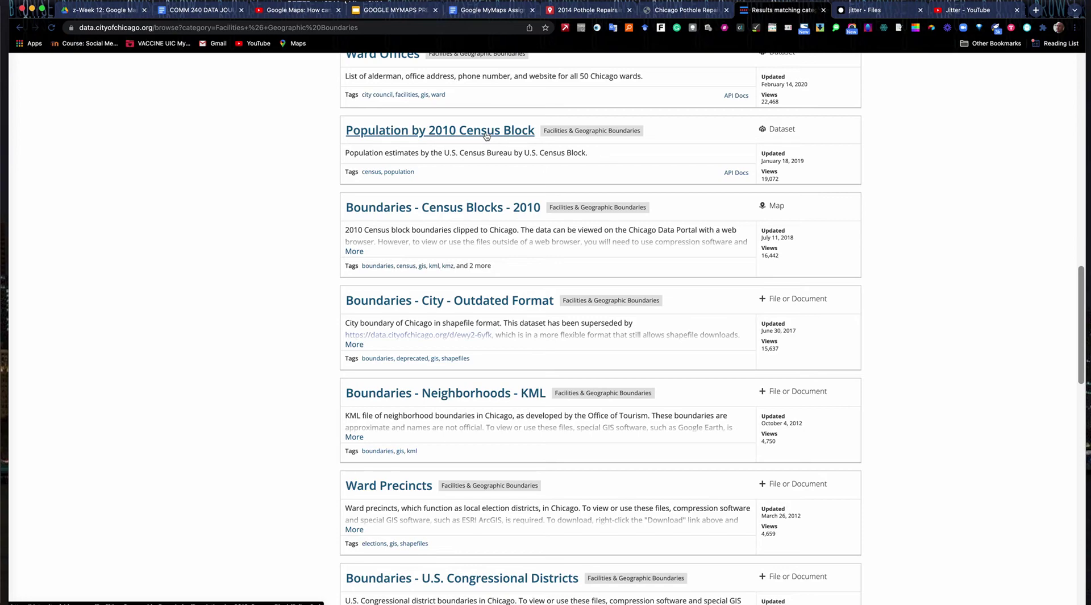
scroll(398, 325, "down", 5)
scroll(442, 439, "down", 14)
scroll(473, 432, "down", 10)
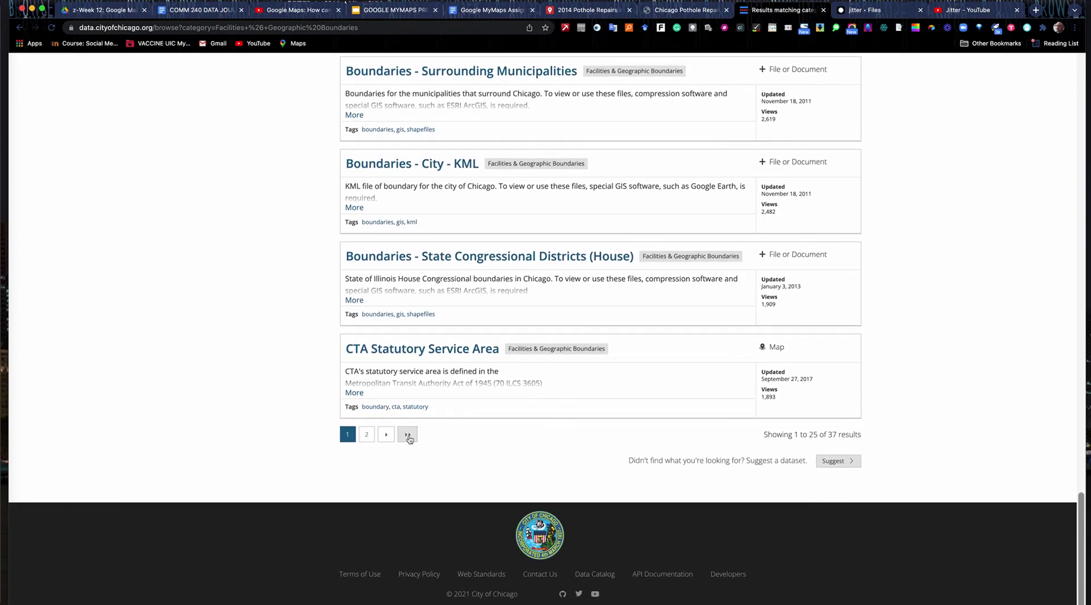
scroll(487, 327, "up", 10)
scroll(487, 322, "up", 15)
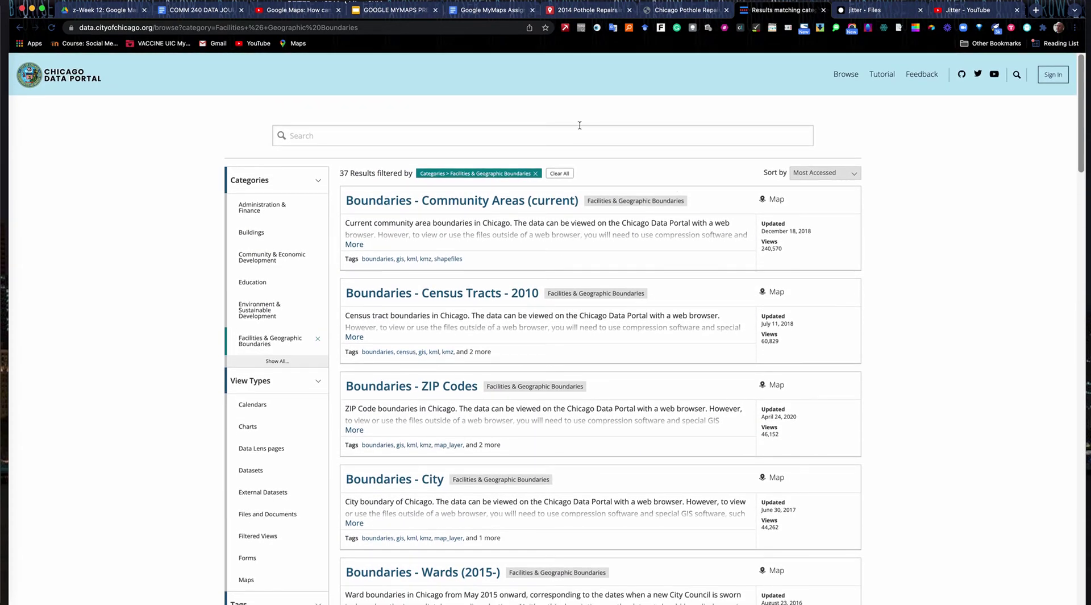
left_click(486, 12)
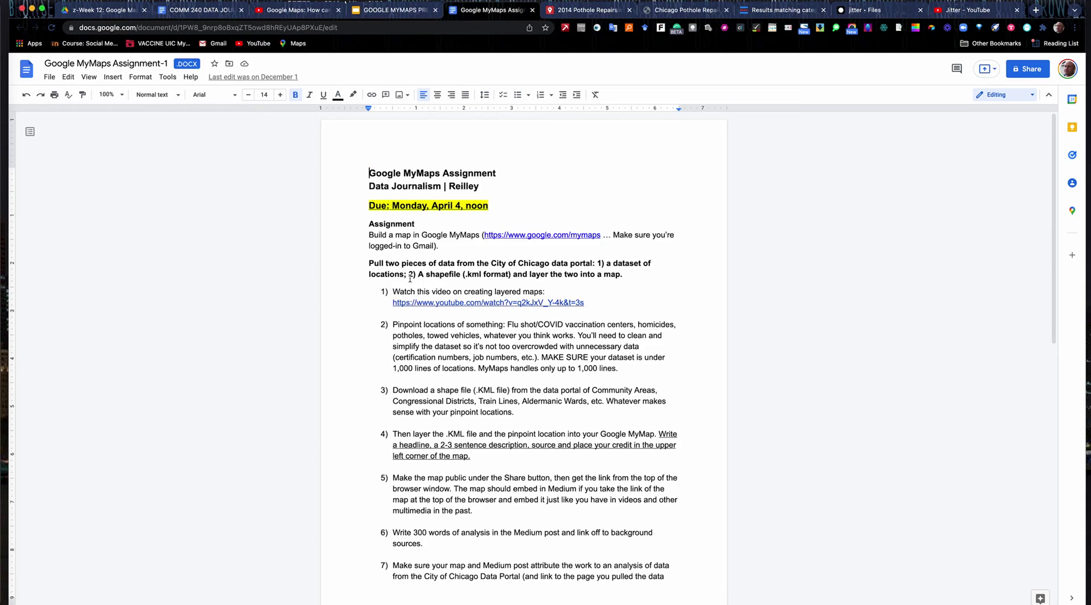
- Go to the Chicago Data Portal results, then to the portal home page with its data catalog categories
left_click(780, 12)
left_click(70, 73)
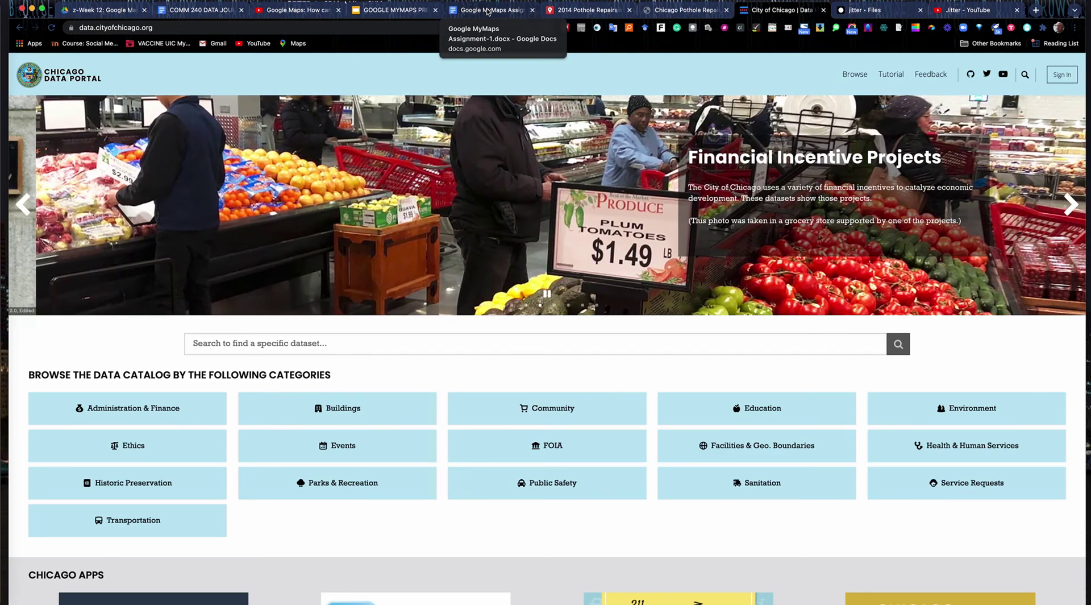
- Return to the 'Google MyMaps Assignment' document with its steps due Monday, April 4
left_click(488, 11)
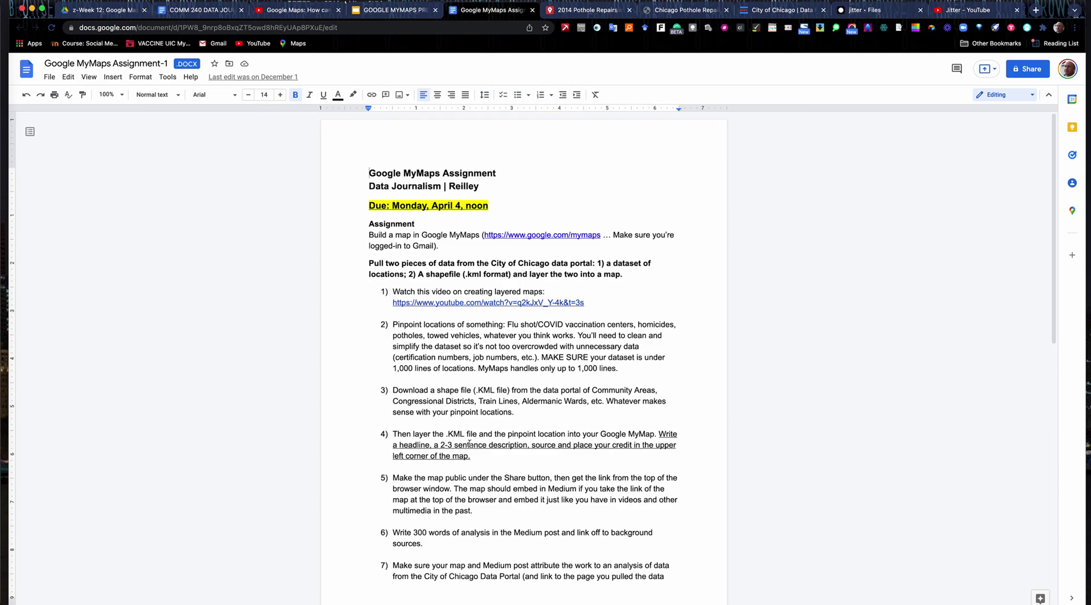
scroll(468, 453, "down", 3)
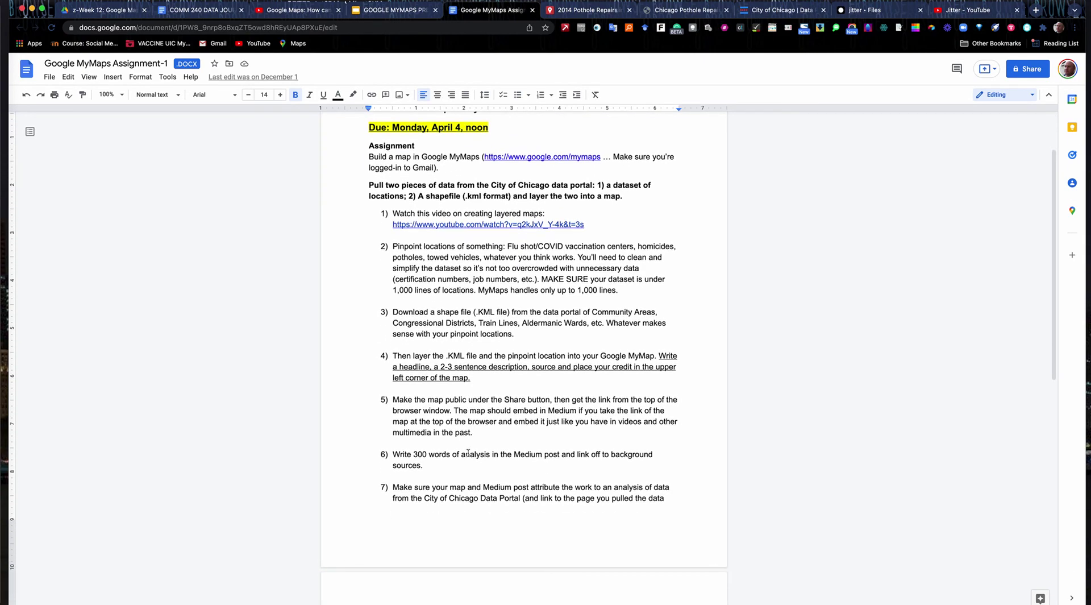
scroll(469, 453, "down", 1)
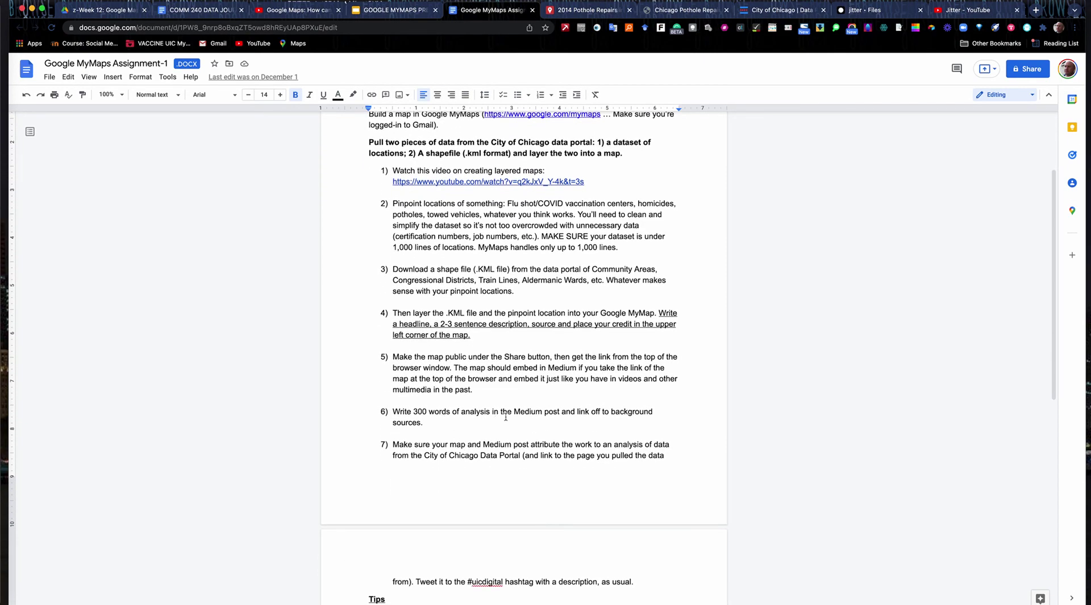
scroll(506, 417, "down", 3)
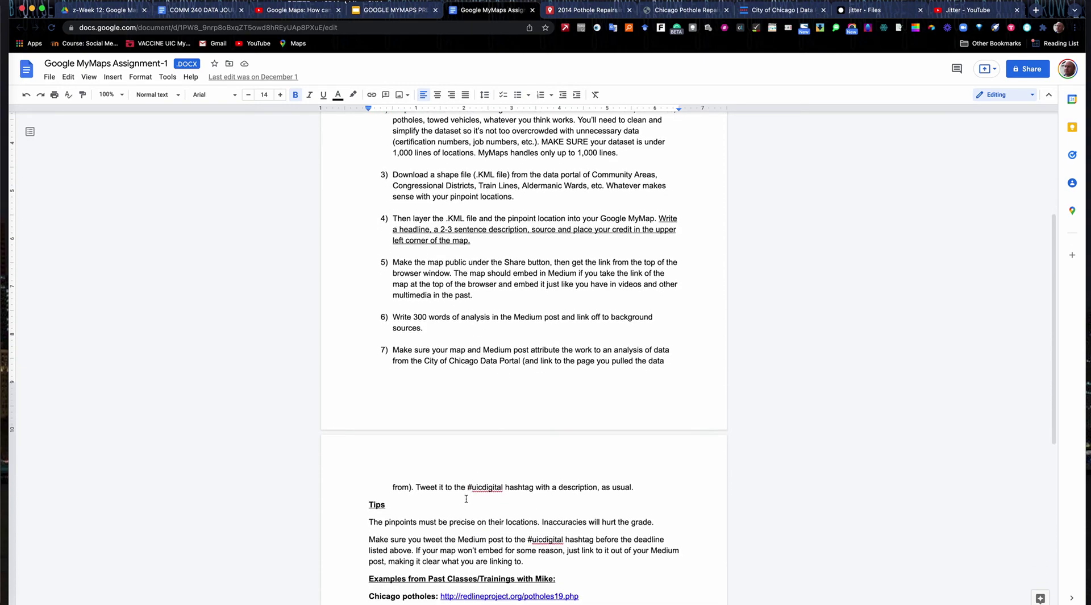
left_click_drag(504, 487, 468, 487)
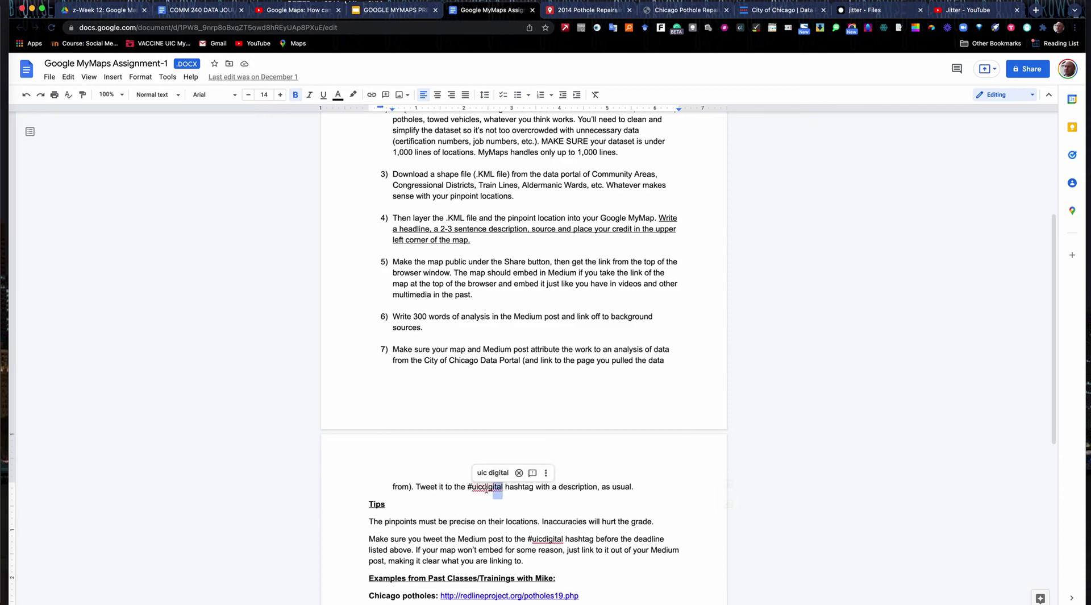
scroll(468, 490, "down", 10)
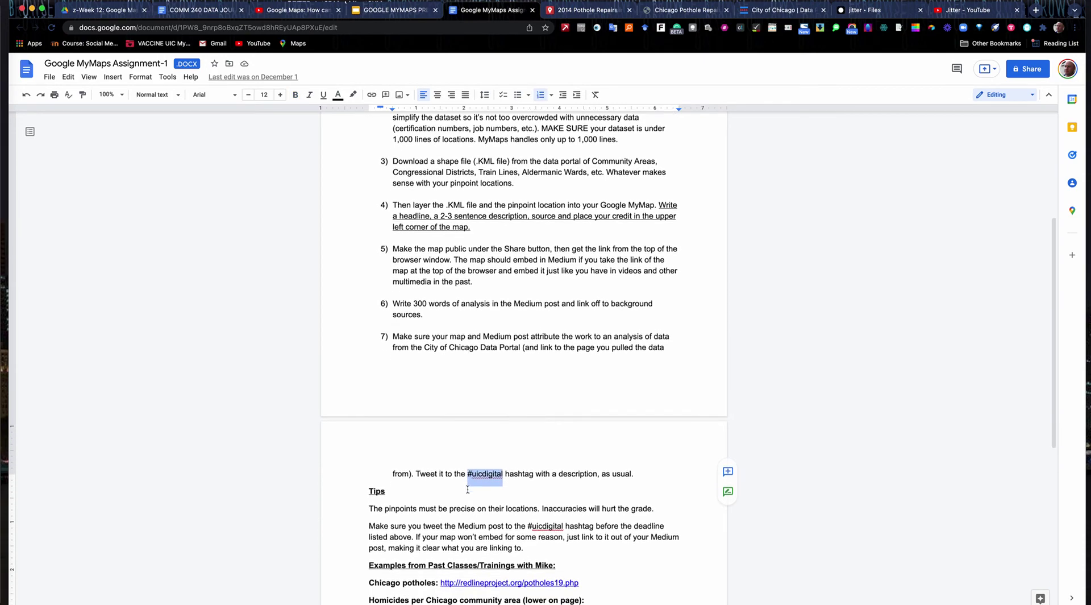
scroll(424, 336, "down", 1)
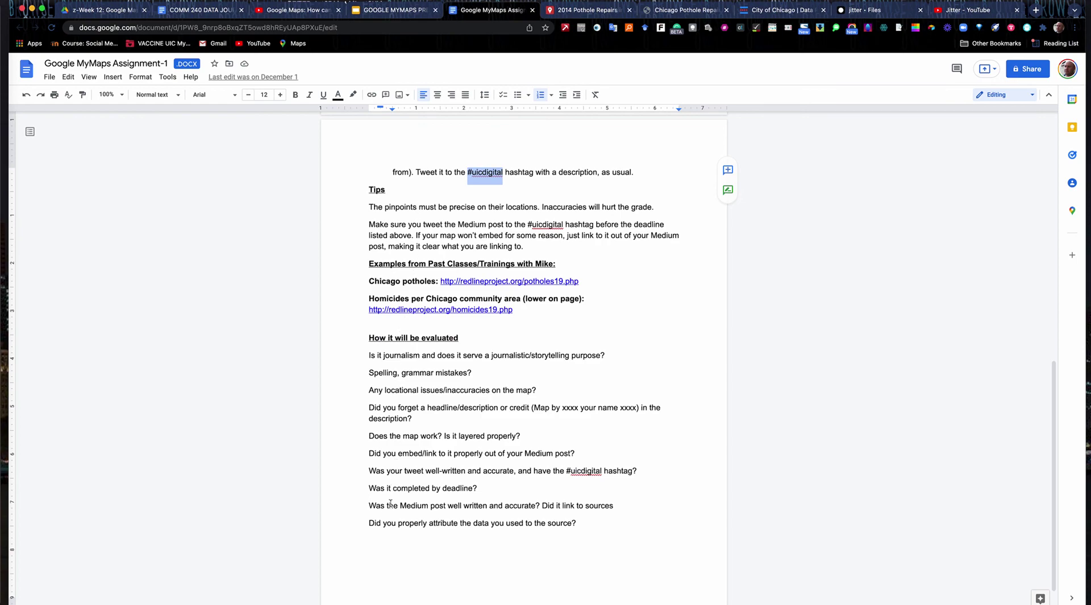
scroll(415, 325, "up", 5)
scroll(415, 325, "up", 5)
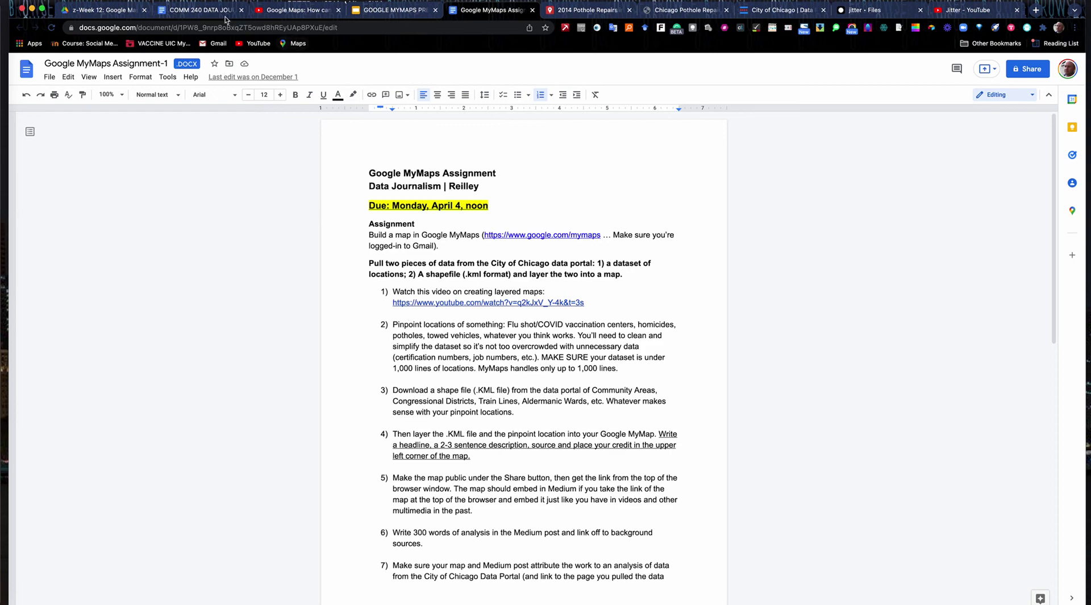
- Show the COMM 240 syllabus and select the Week 12 '2. Read:' Data Journalism Handbook homework item
left_click(200, 11)
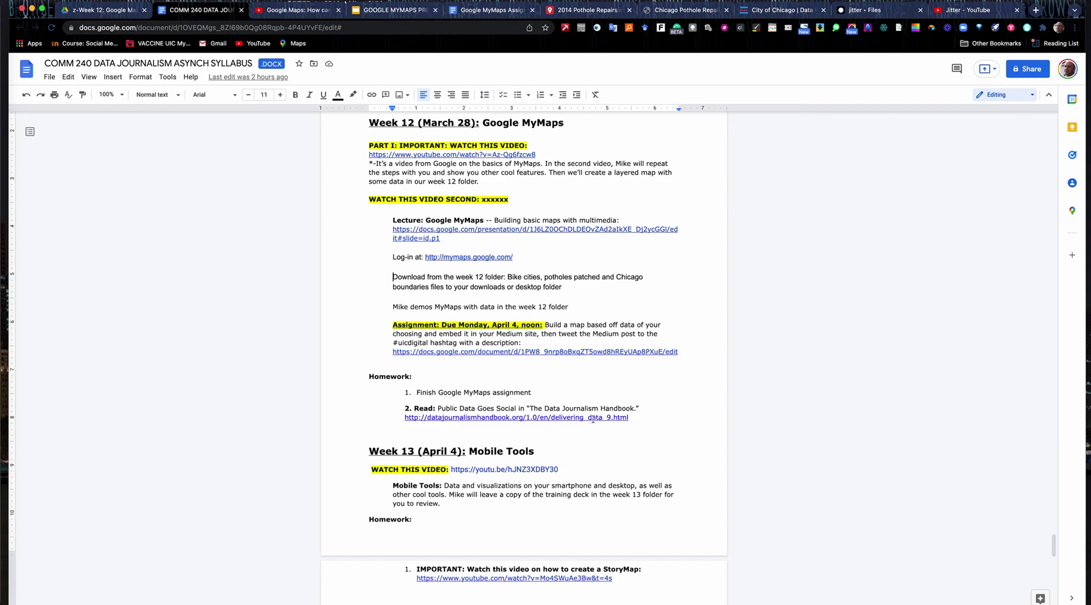
left_click_drag(634, 419, 404, 410)
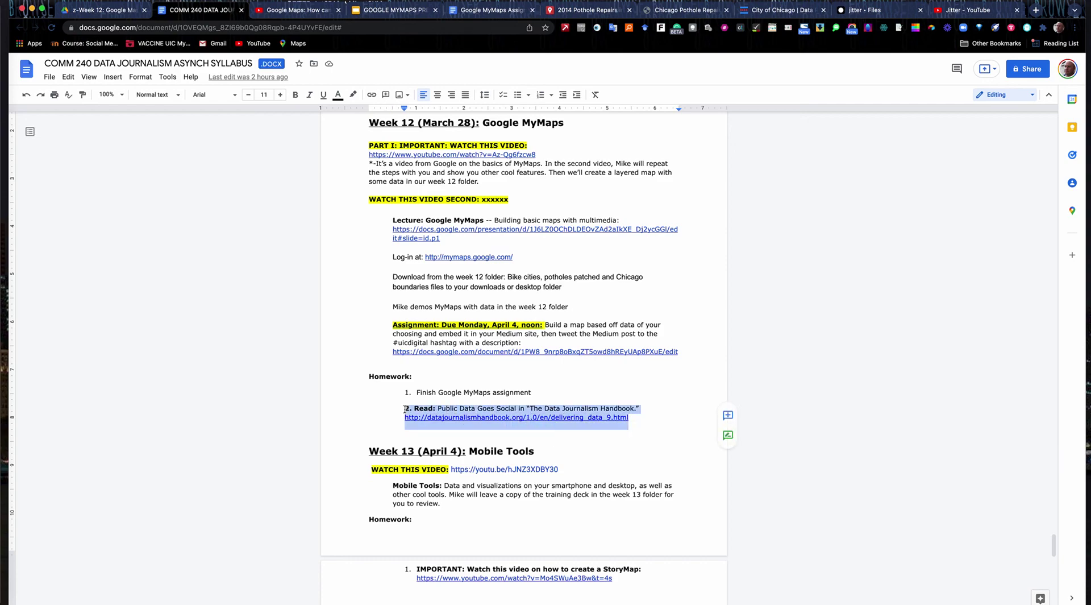